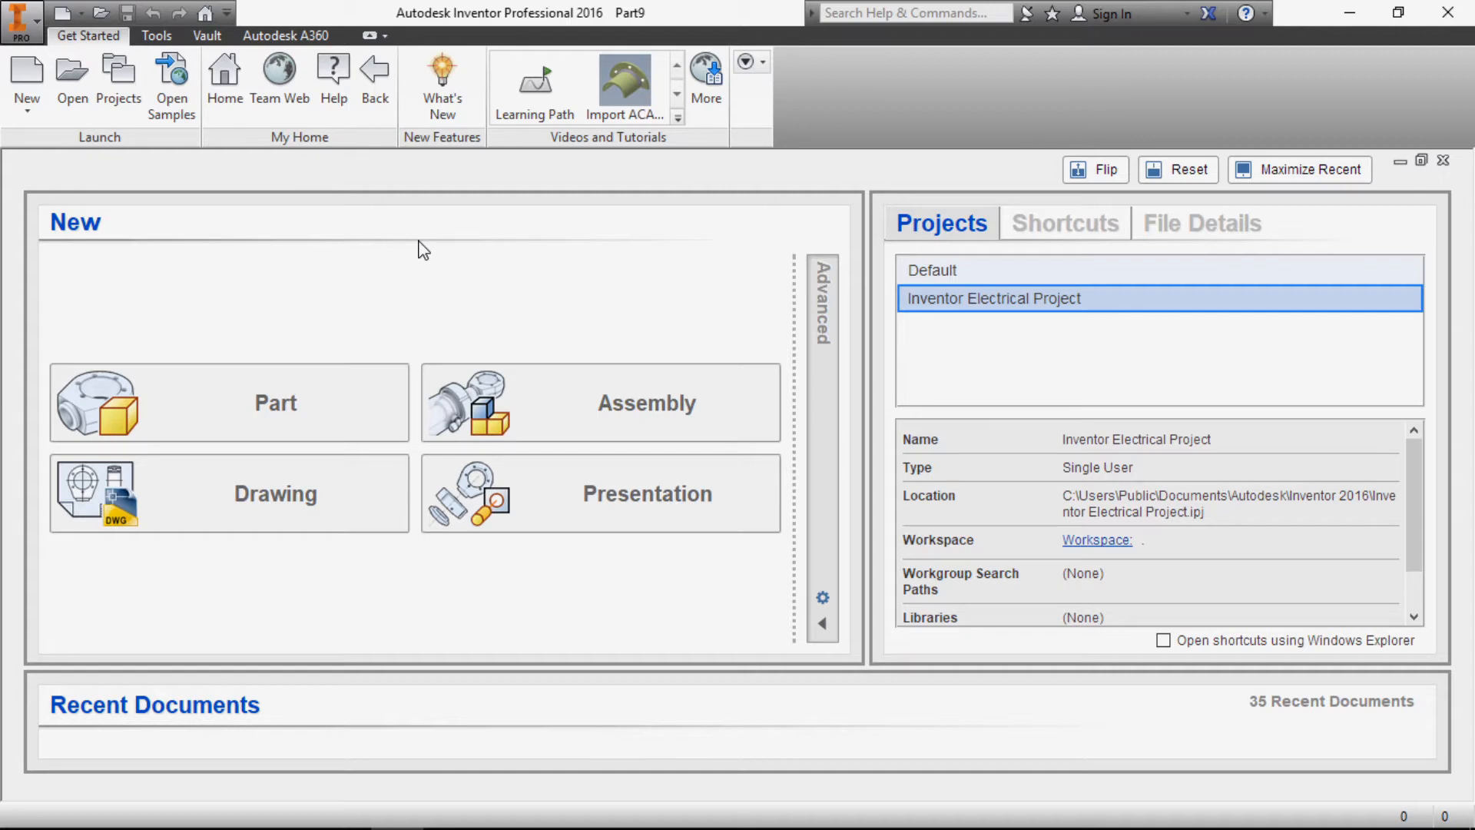
Create a new part file from the metric Standard (mm).ipt template and dismiss the error report
{"action": "left_click", "coordinate": [22, 77]}
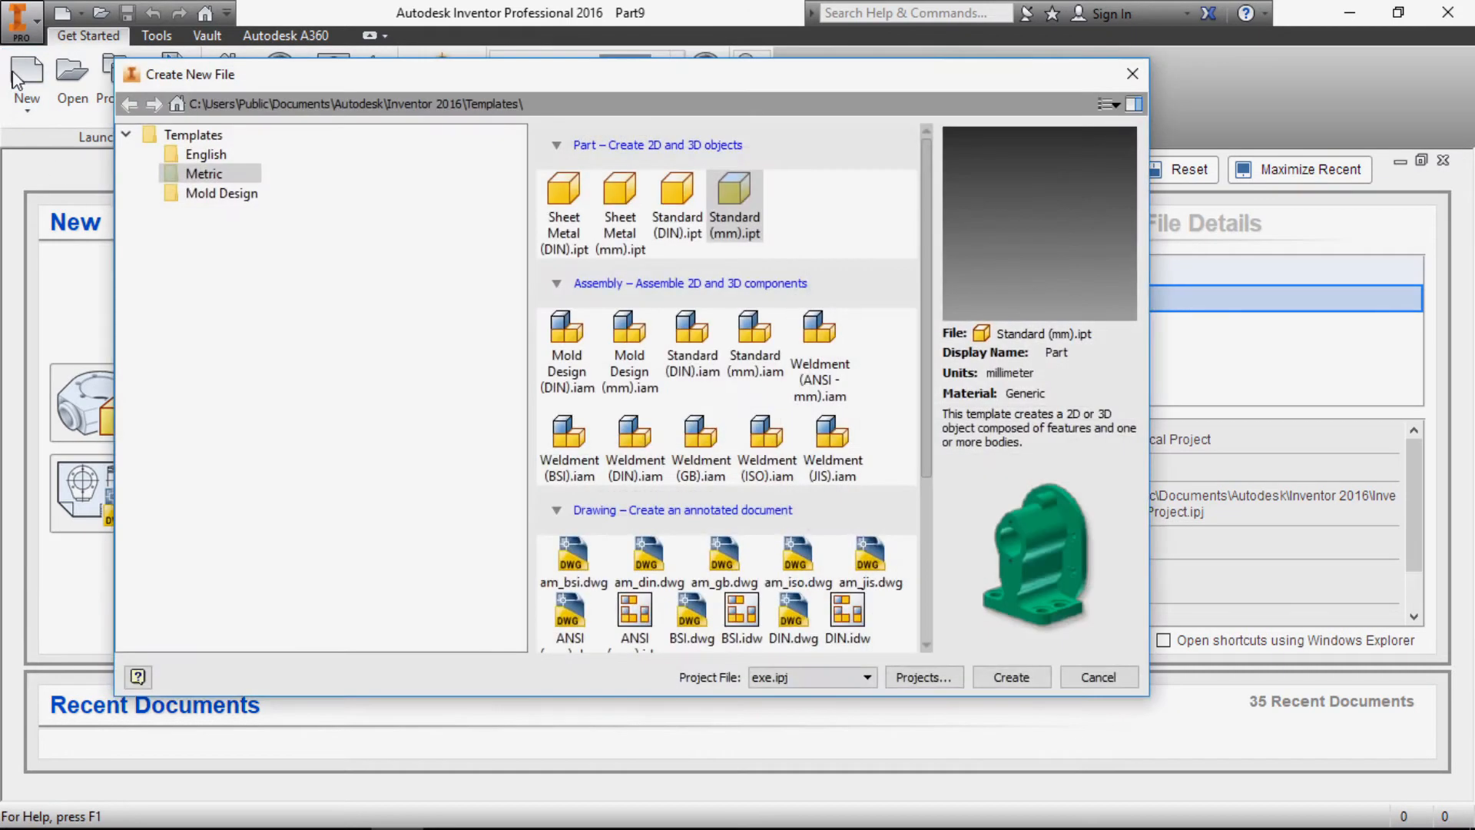
{"action": "left_click", "coordinate": [1004, 678]}
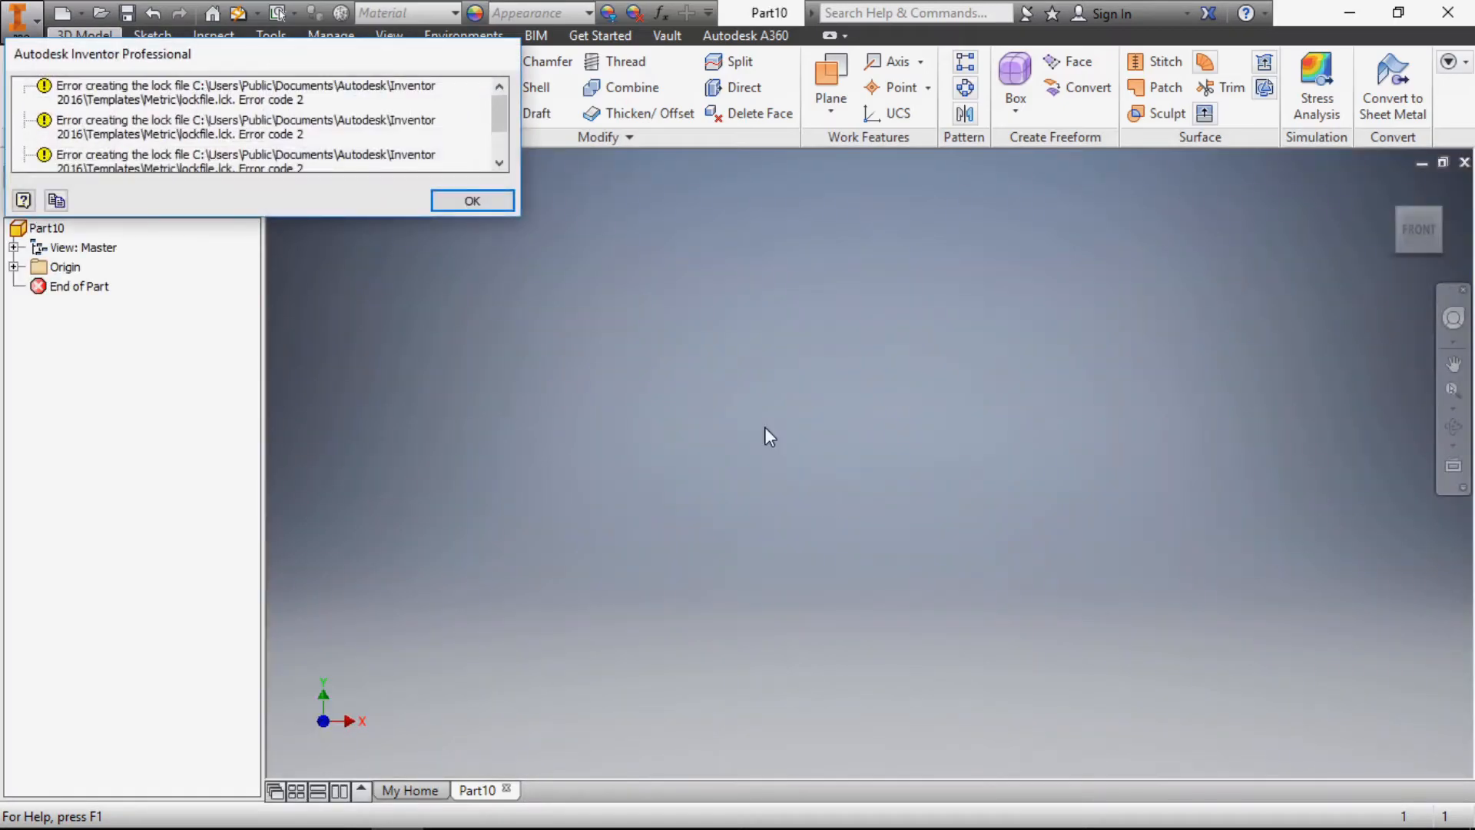
{"action": "left_click", "coordinate": [471, 202]}
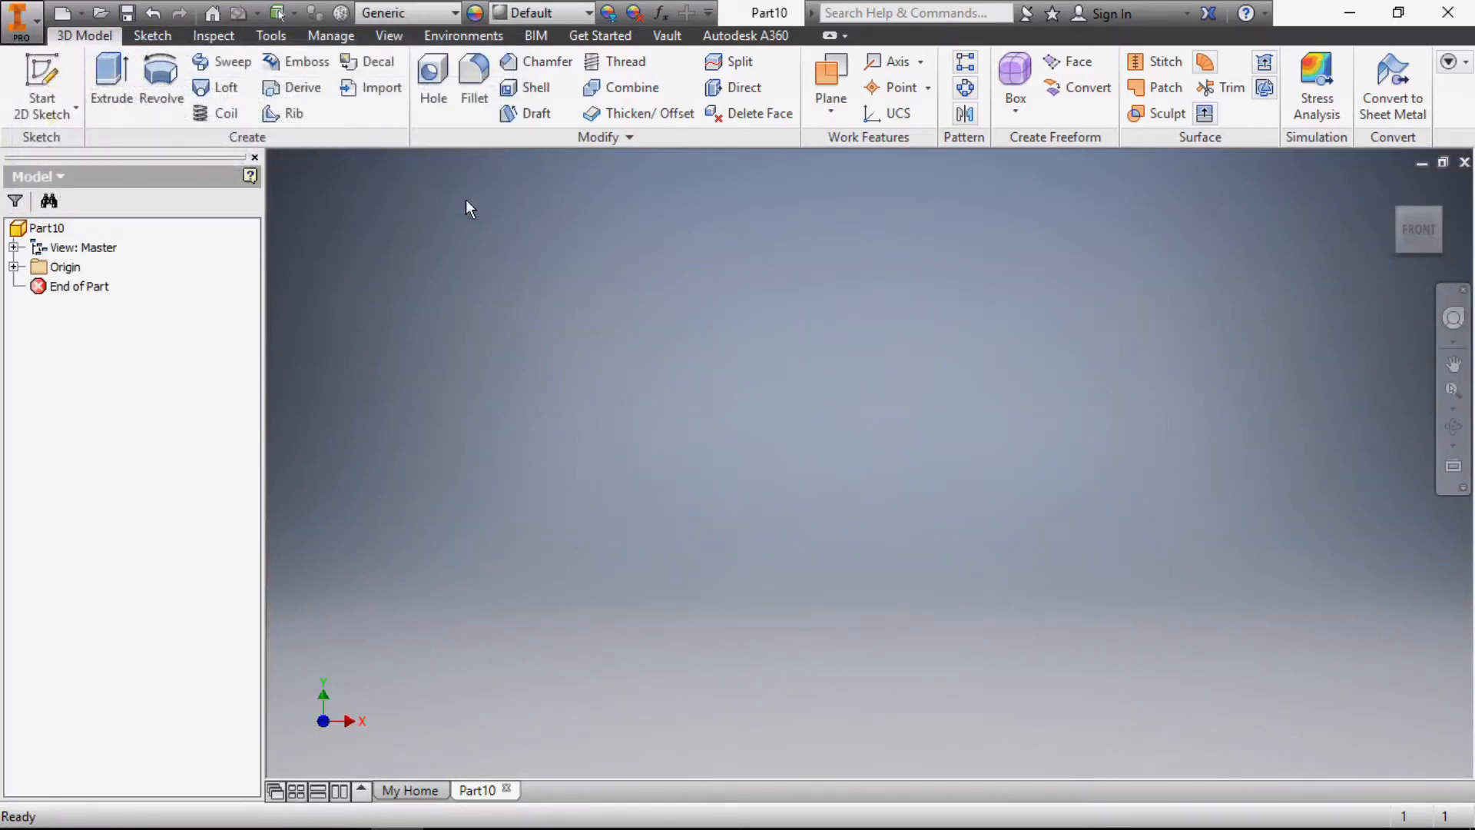
Start a new 2D sketch on the front XY origin plane
{"action": "right_click", "coordinate": [554, 374]}
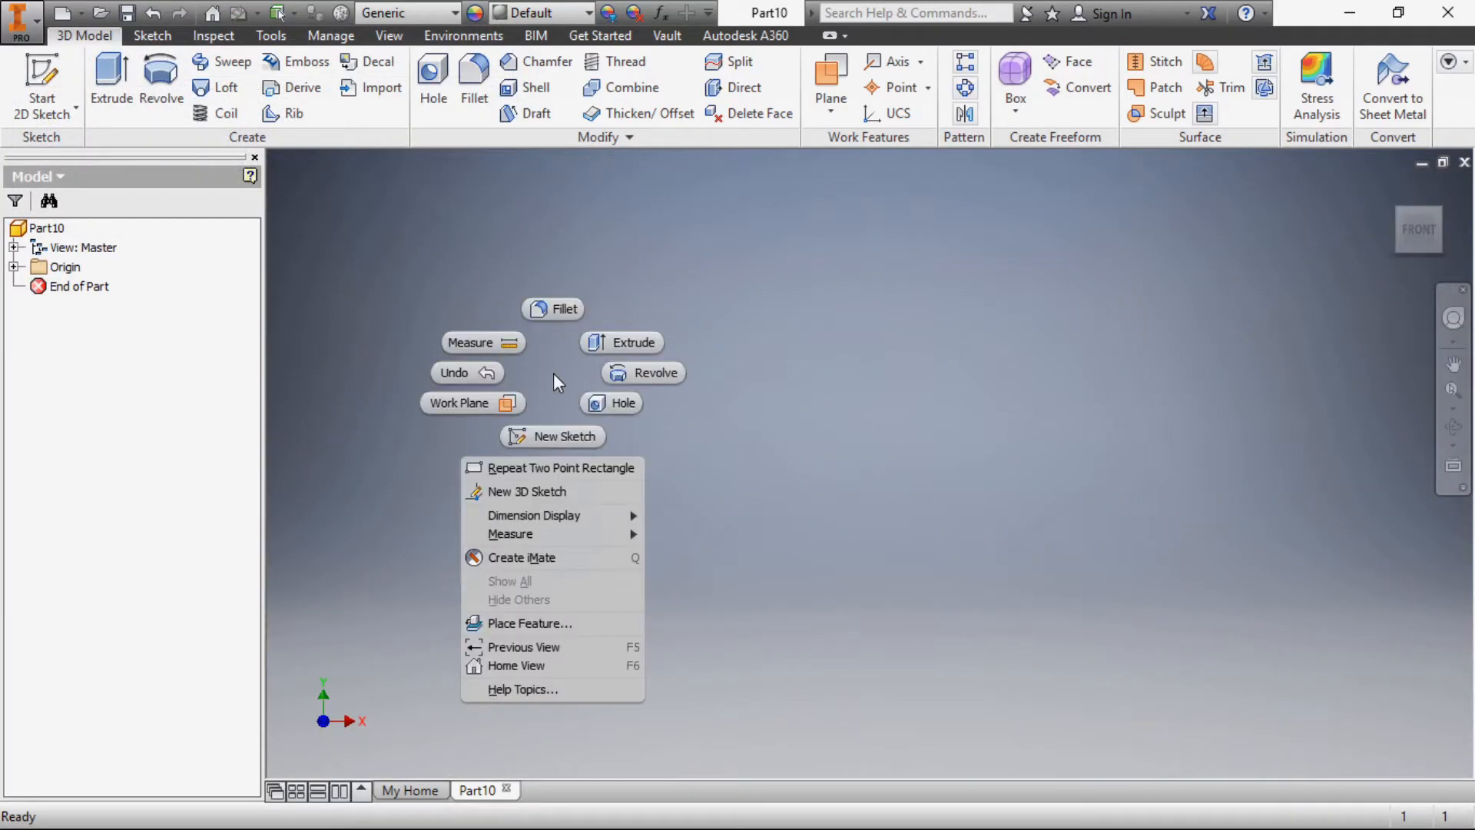
{"action": "left_click", "coordinate": [573, 435]}
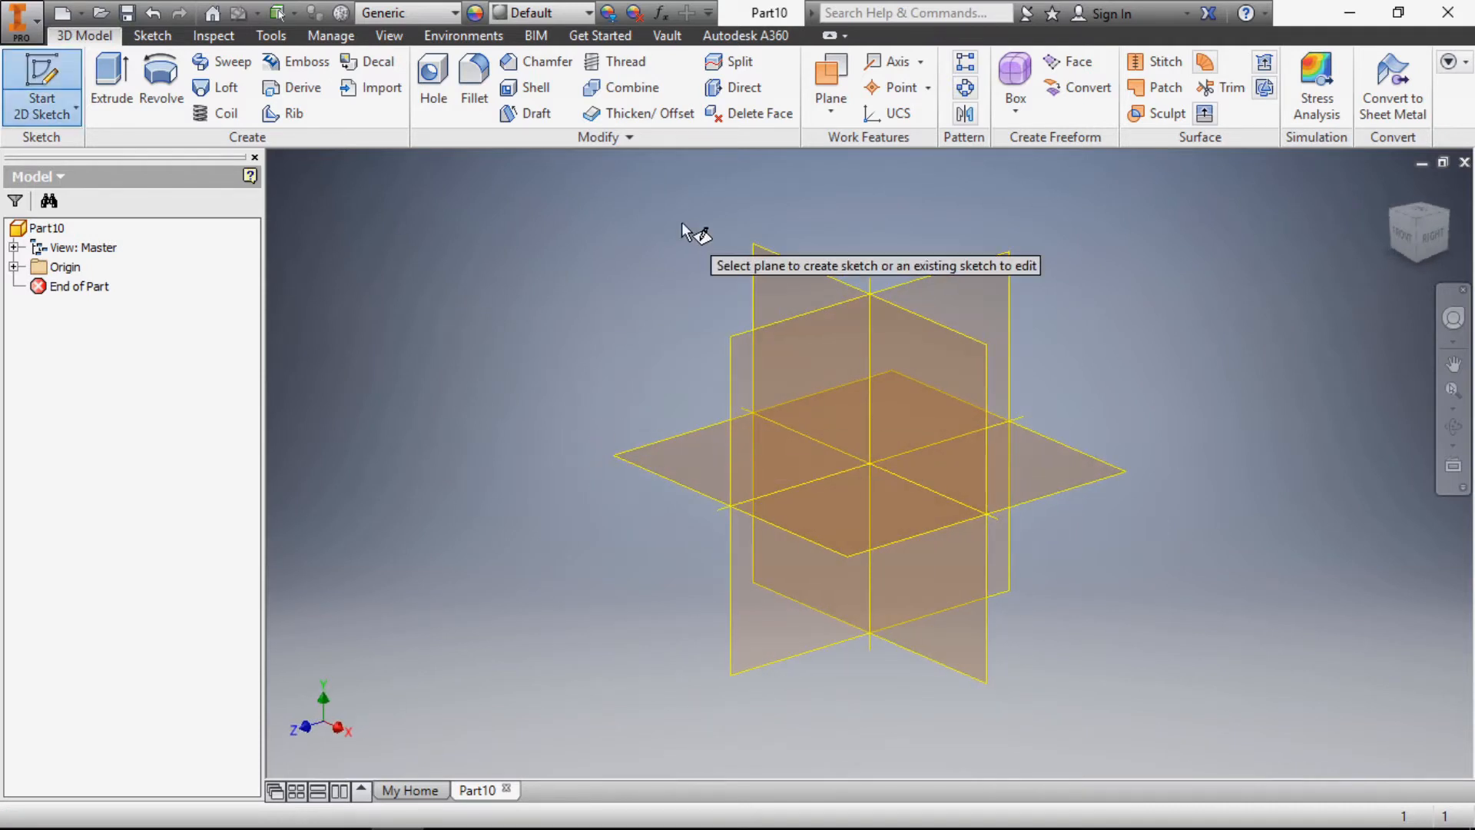
{"action": "left_click", "coordinate": [783, 266]}
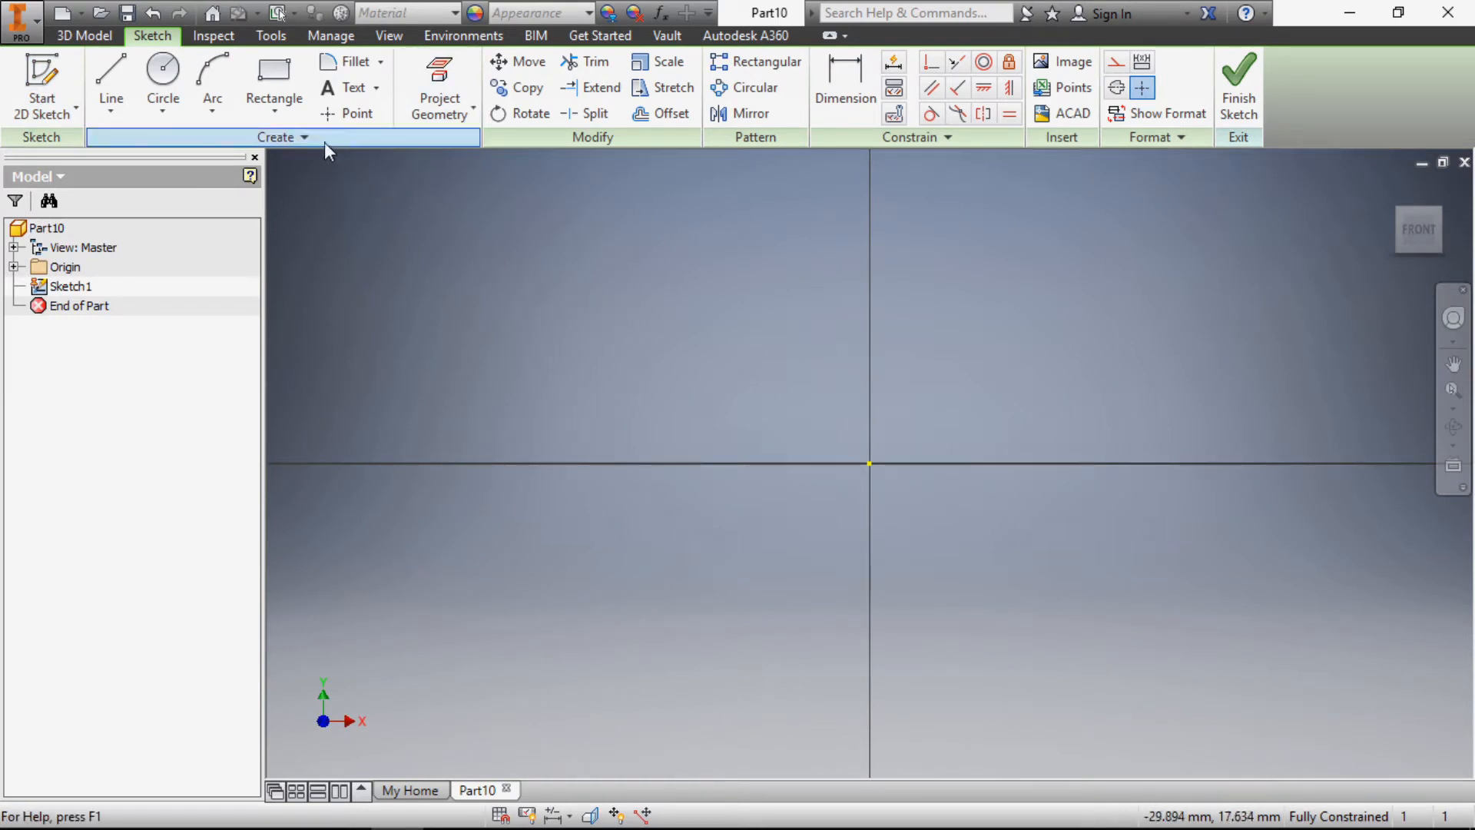
Sketch an inscribed eight-sided polygon centred on the origin, with sides about 18 mm long
{"action": "left_click", "coordinate": [283, 107]}
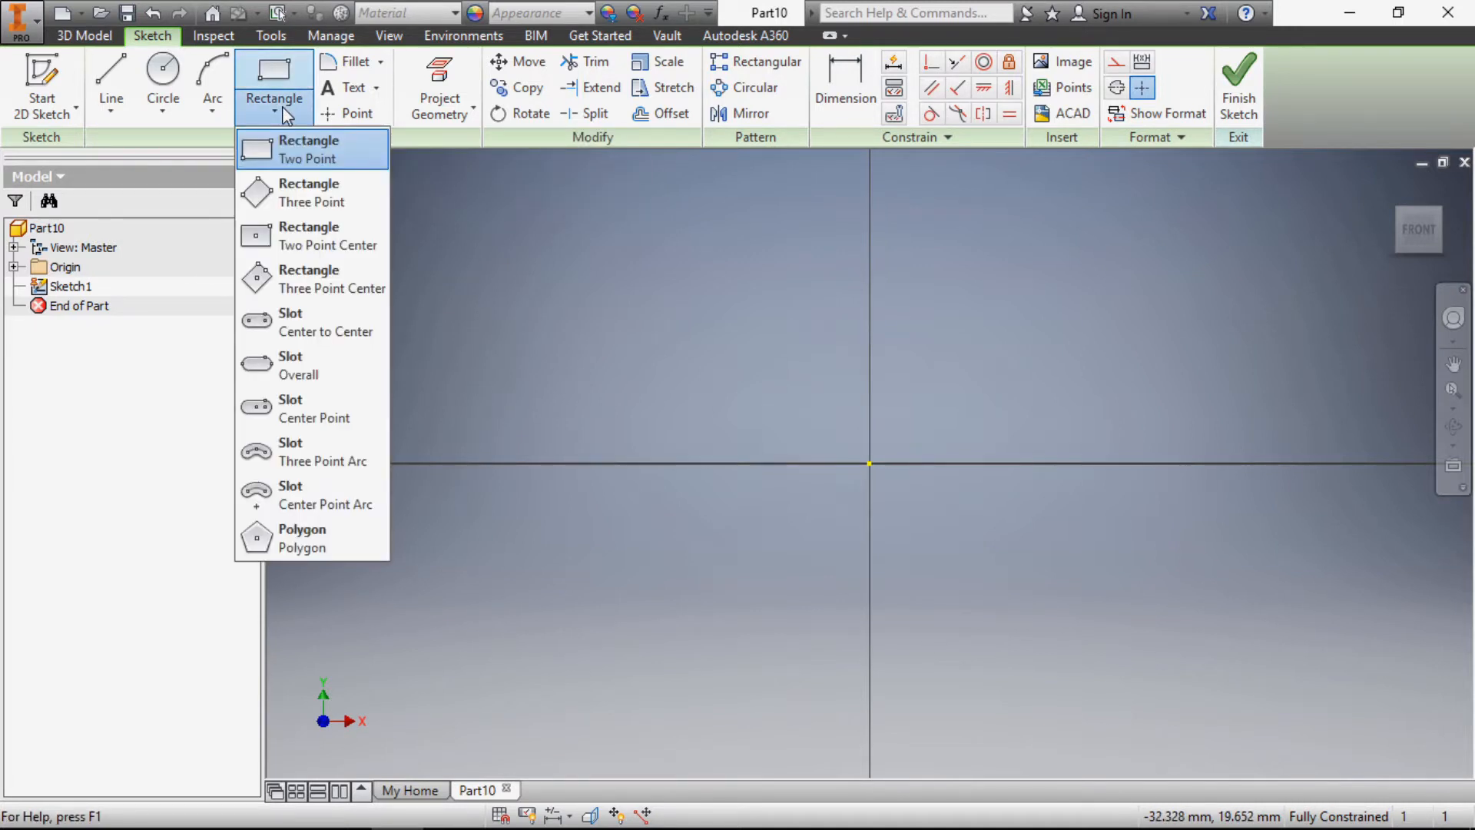
{"action": "left_click", "coordinate": [292, 538]}
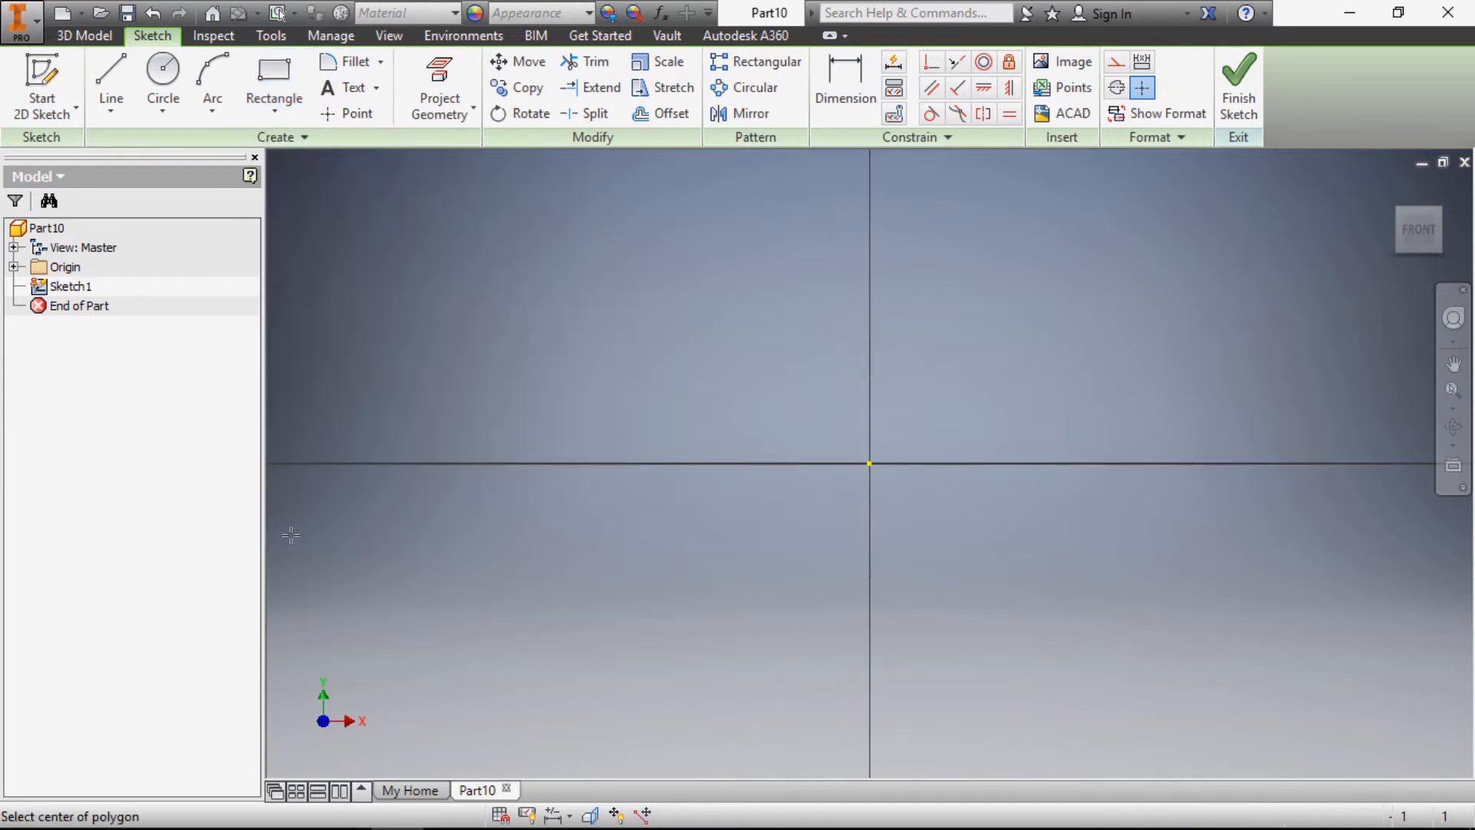
{"action": "type", "text": "5"}
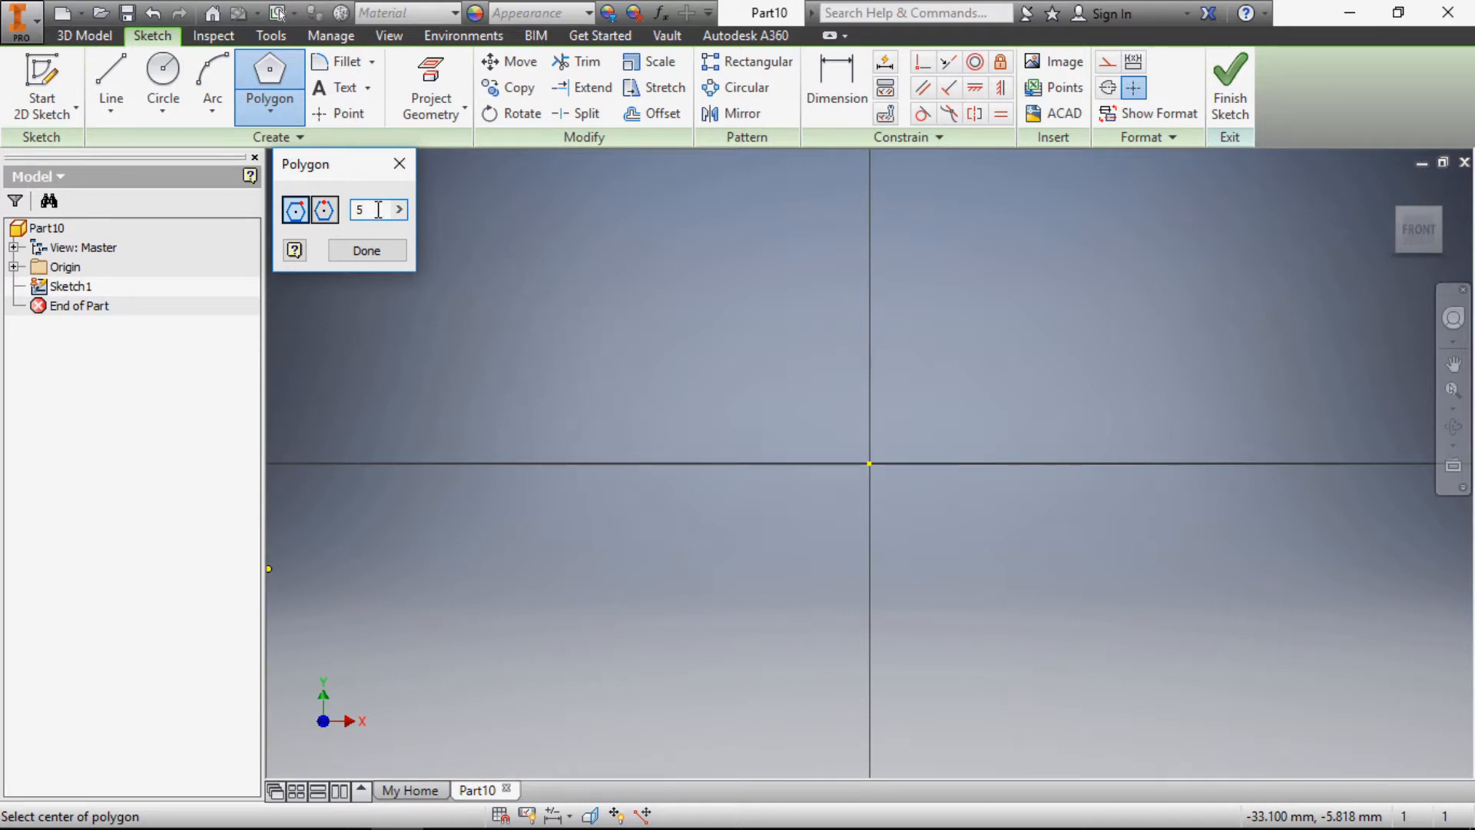
{"action": "left_click_drag", "start_coordinate": [378, 210], "coordinate": [261, 207]}
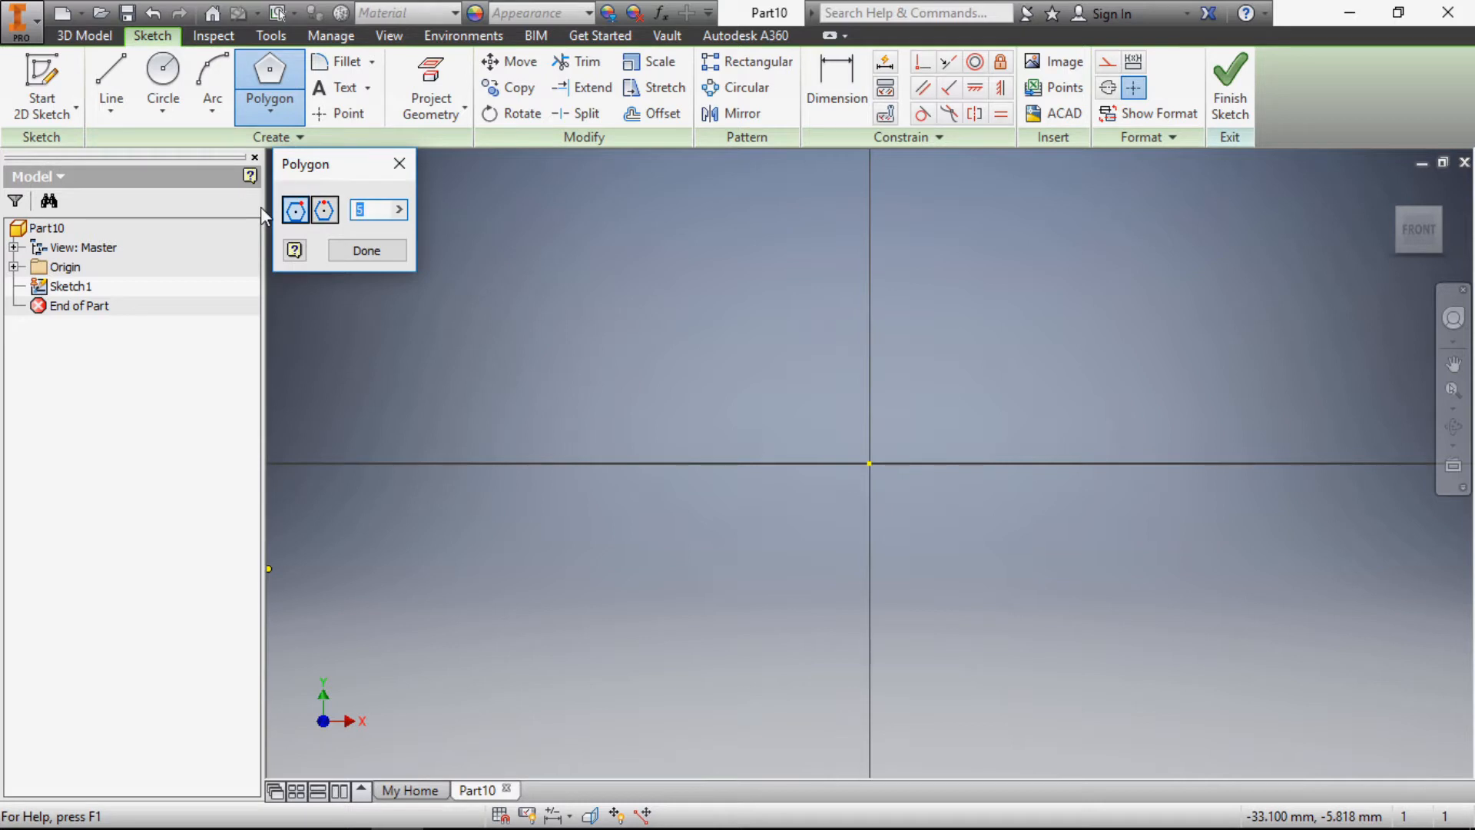
{"action": "type", "text": "8"}
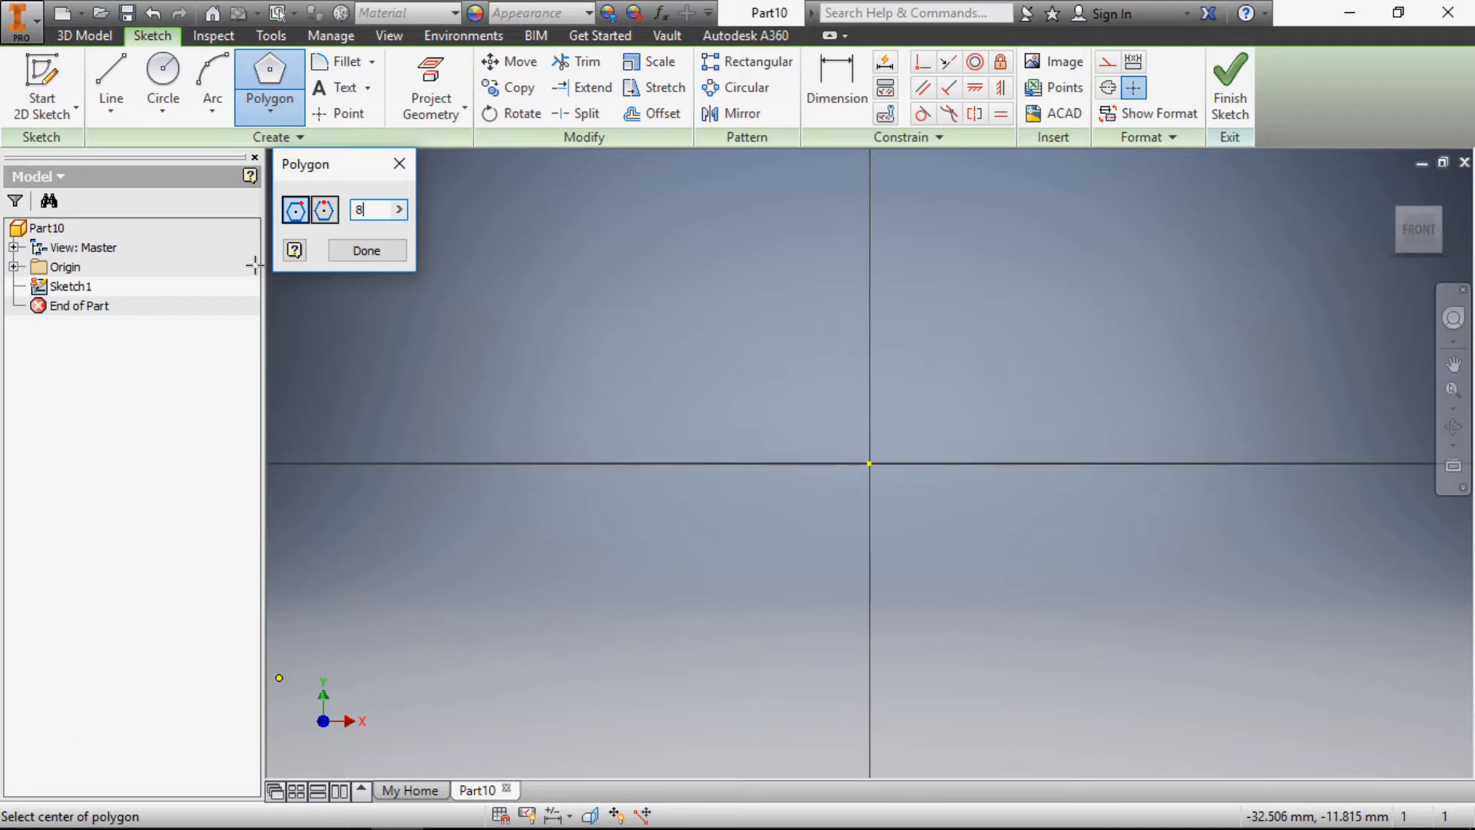
{"action": "left_click", "coordinate": [869, 464]}
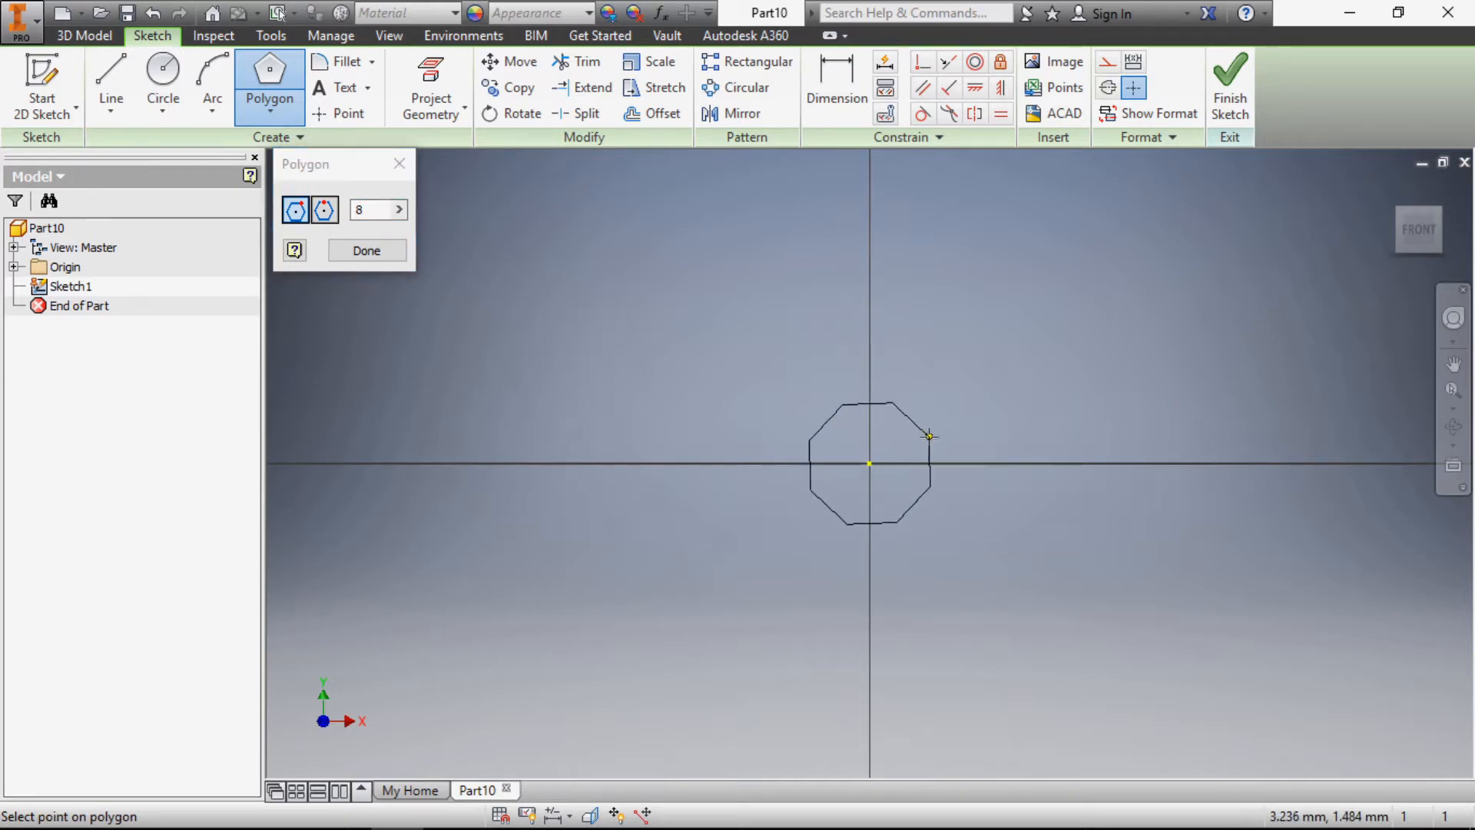
{"action": "scroll", "coordinate": [1103, 399], "scroll_direction": "up", "scroll_amount": 4}
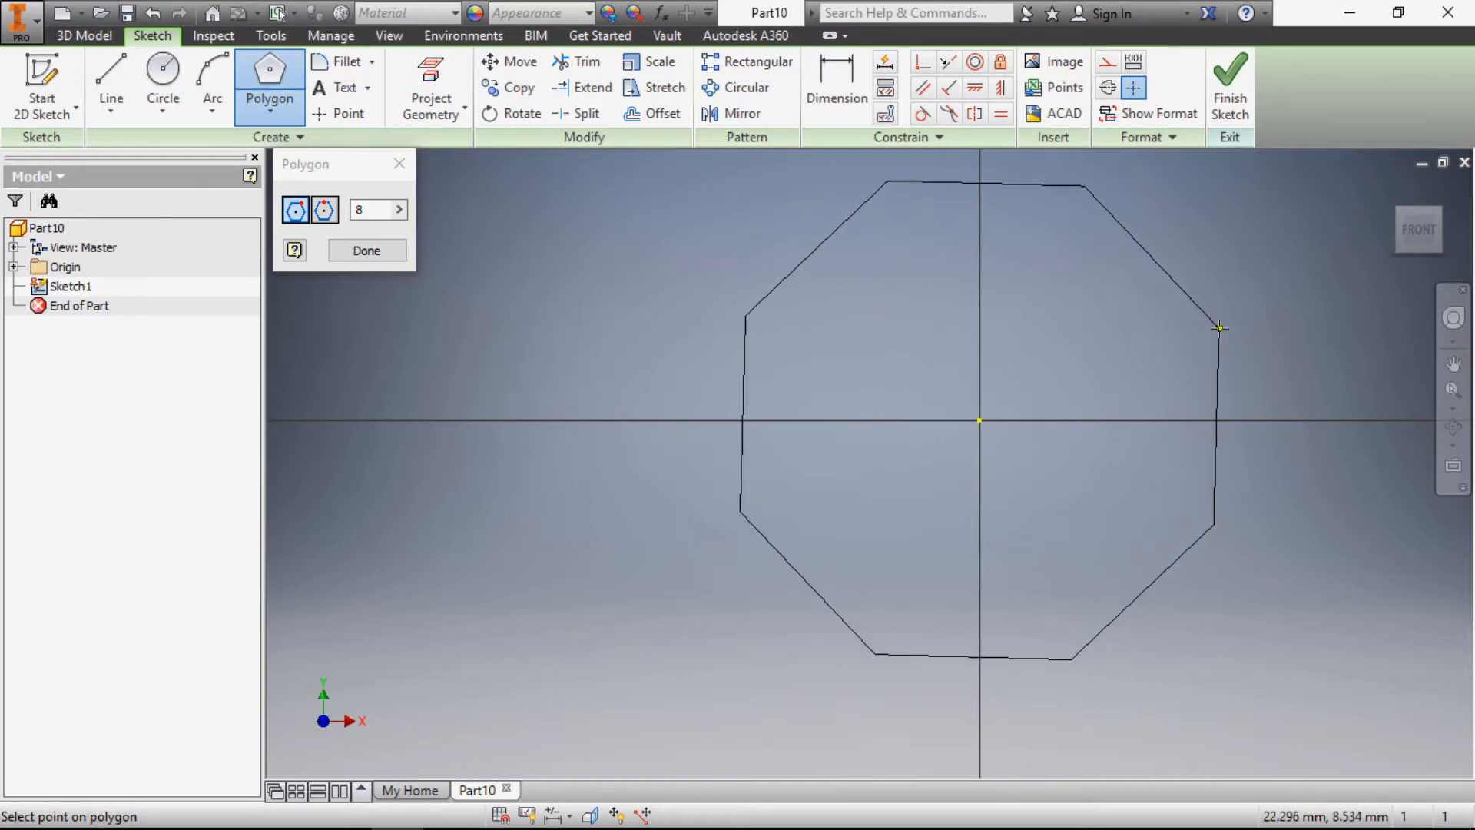
{"action": "left_click", "coordinate": [1219, 325]}
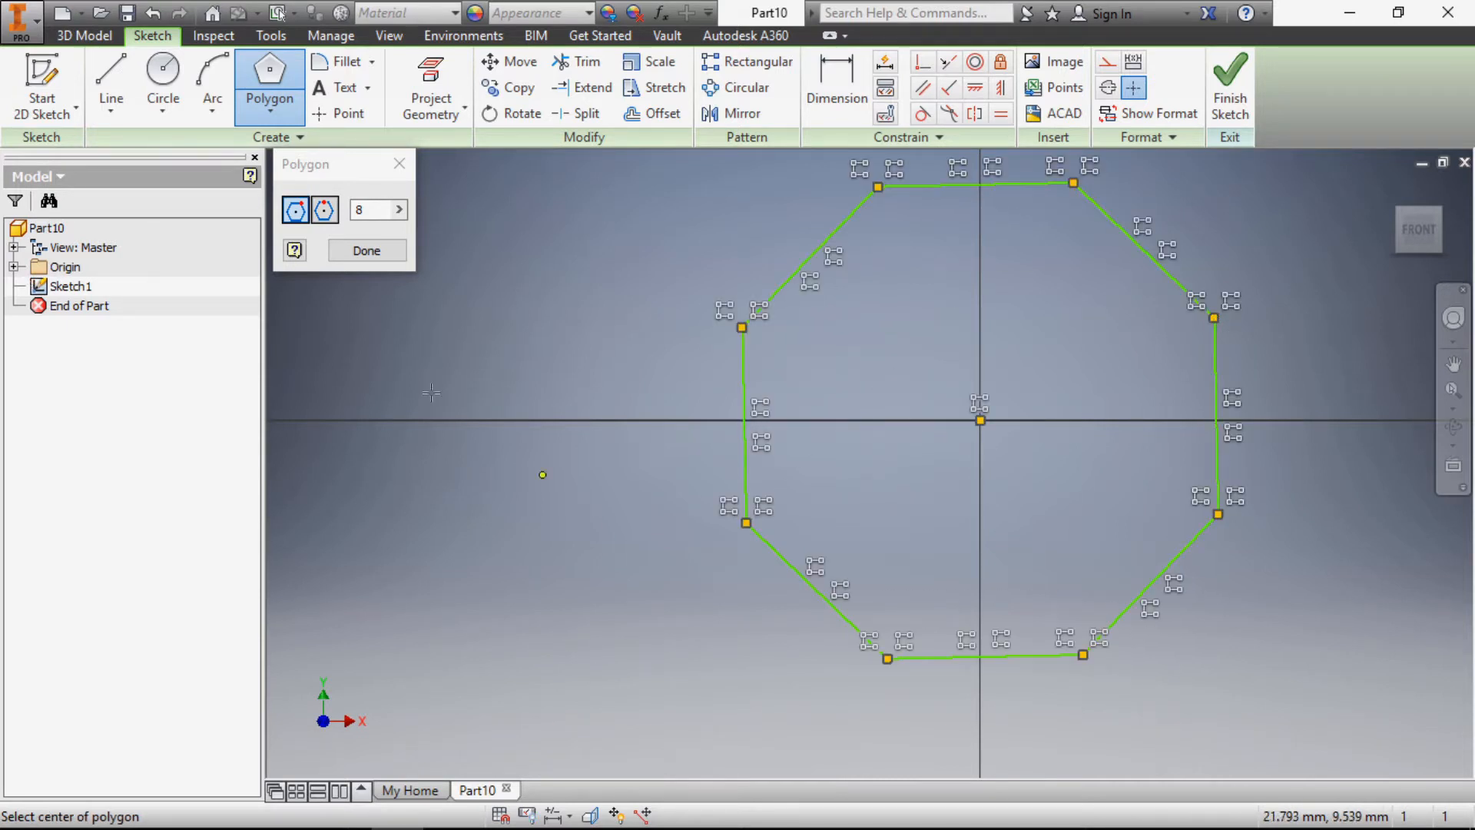
{"action": "left_click", "coordinate": [367, 250]}
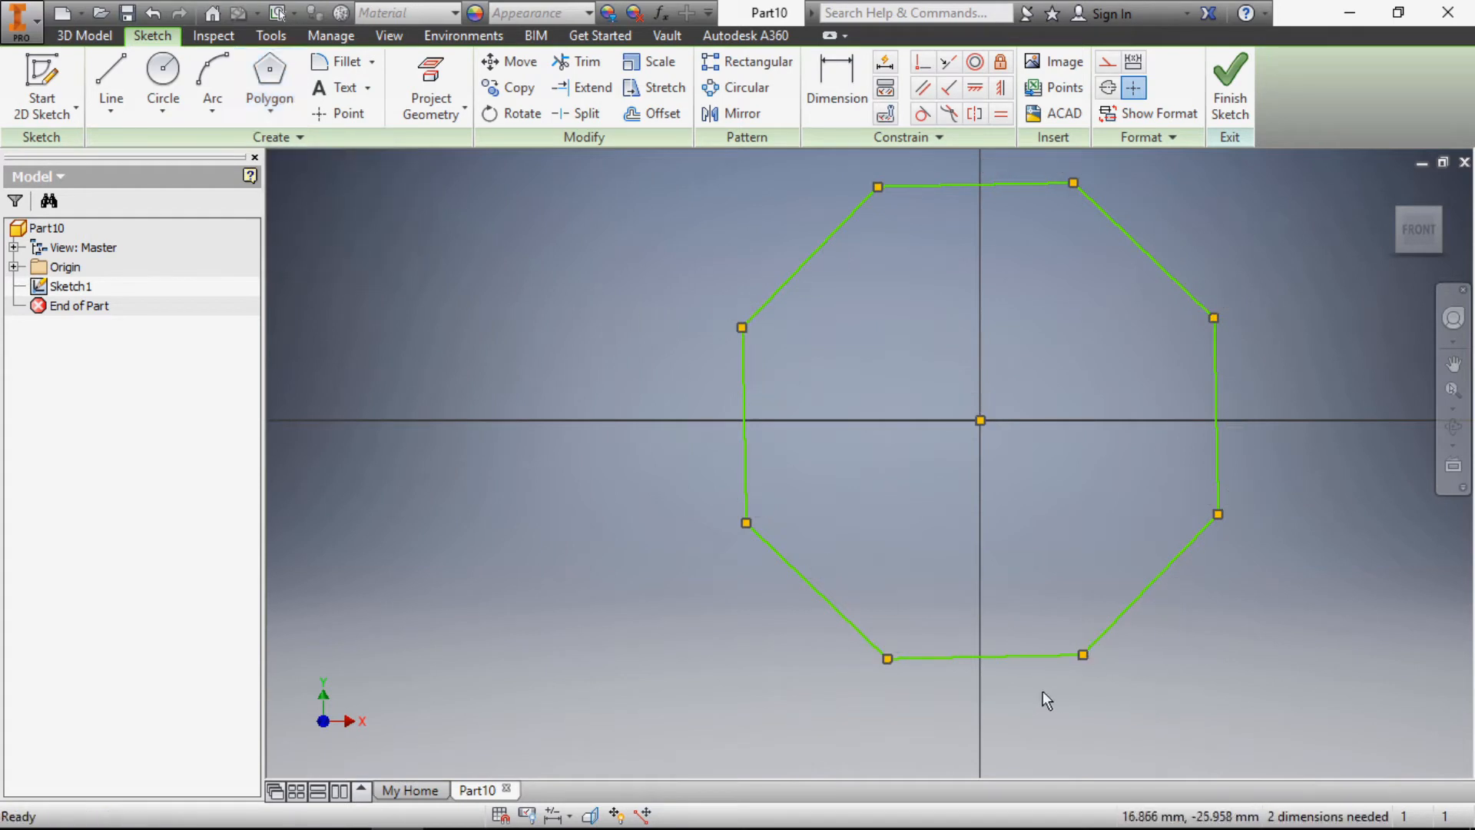
Apply a horizontal constraint to the octagon's bottom edge
{"action": "scroll", "coordinate": [686, 564], "scroll_direction": "up", "scroll_amount": 5}
{"action": "scroll", "coordinate": [869, 632], "scroll_direction": "down", "scroll_amount": 5}
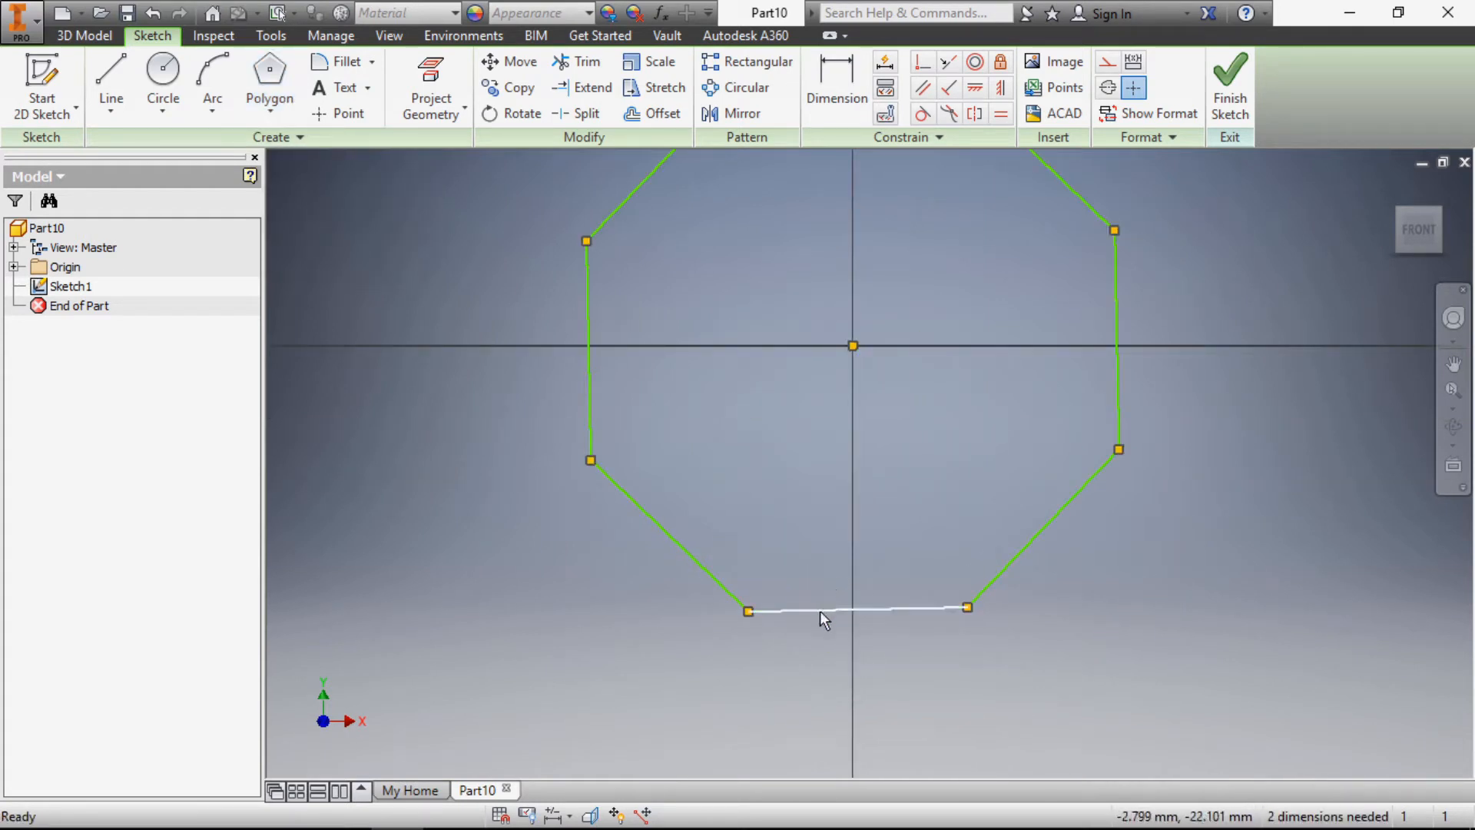
{"action": "left_click", "coordinate": [820, 611]}
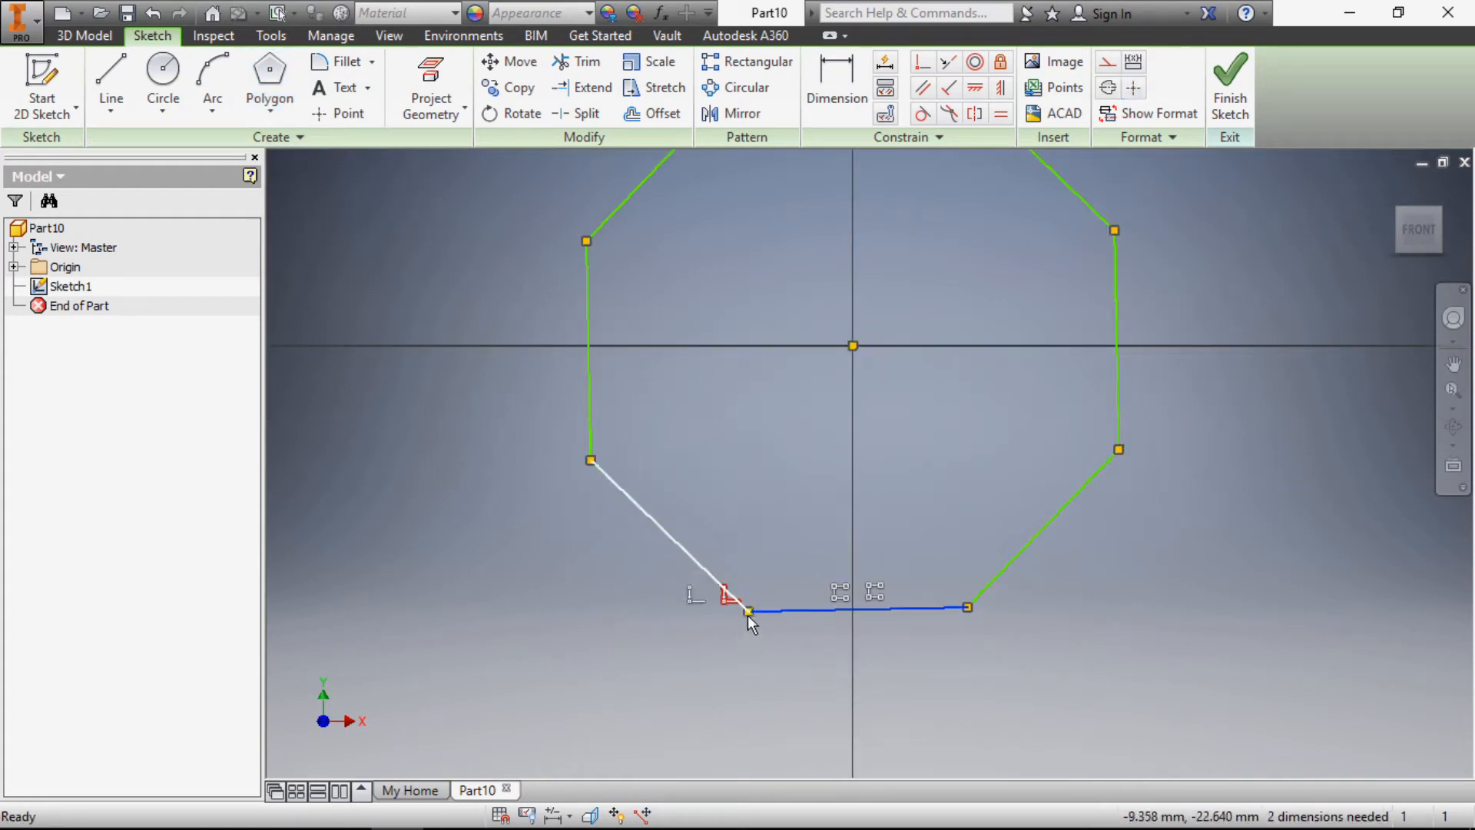
{"action": "left_click", "coordinate": [962, 661]}
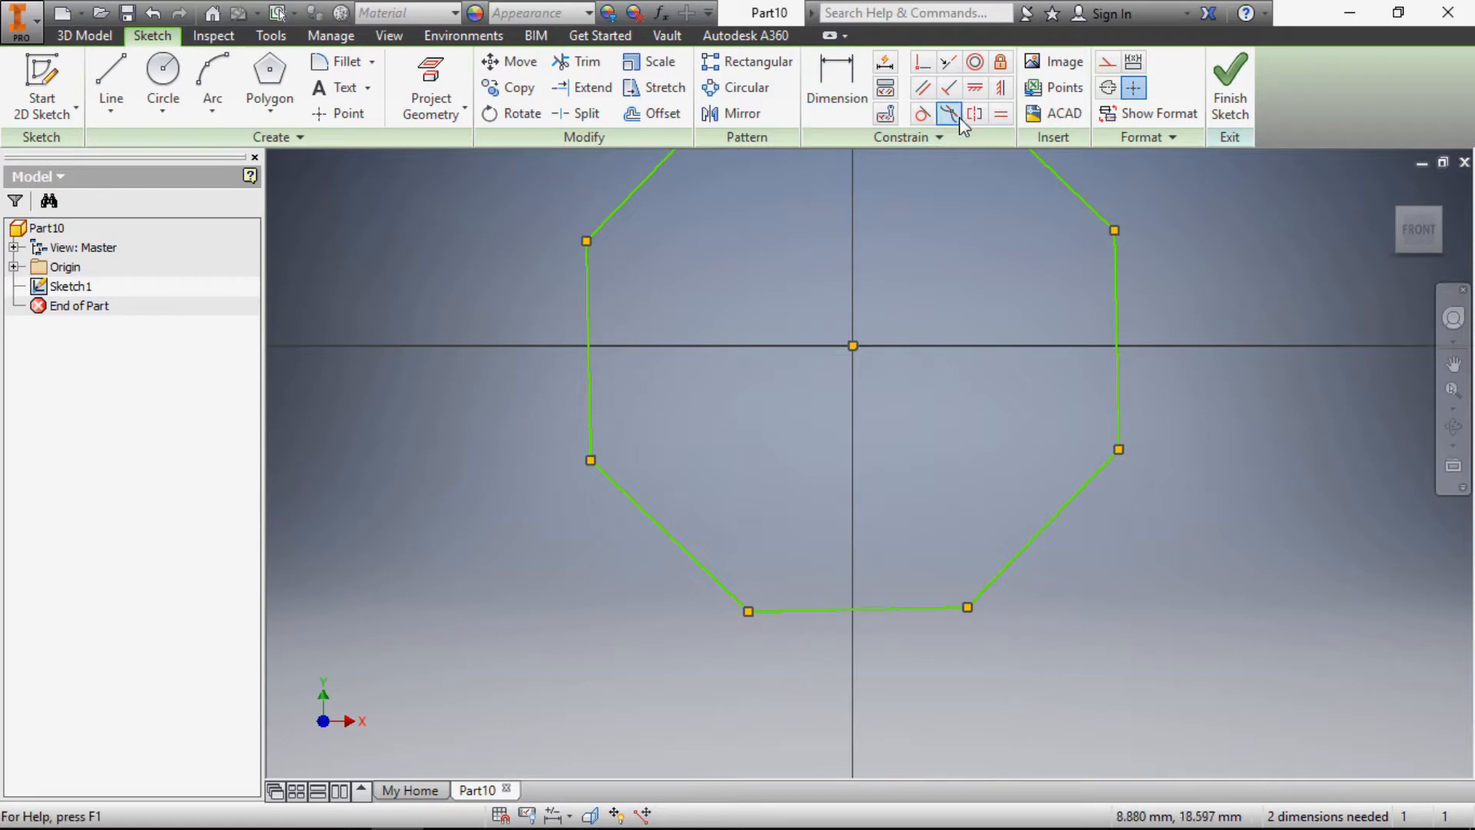
{"action": "left_click", "coordinate": [979, 88]}
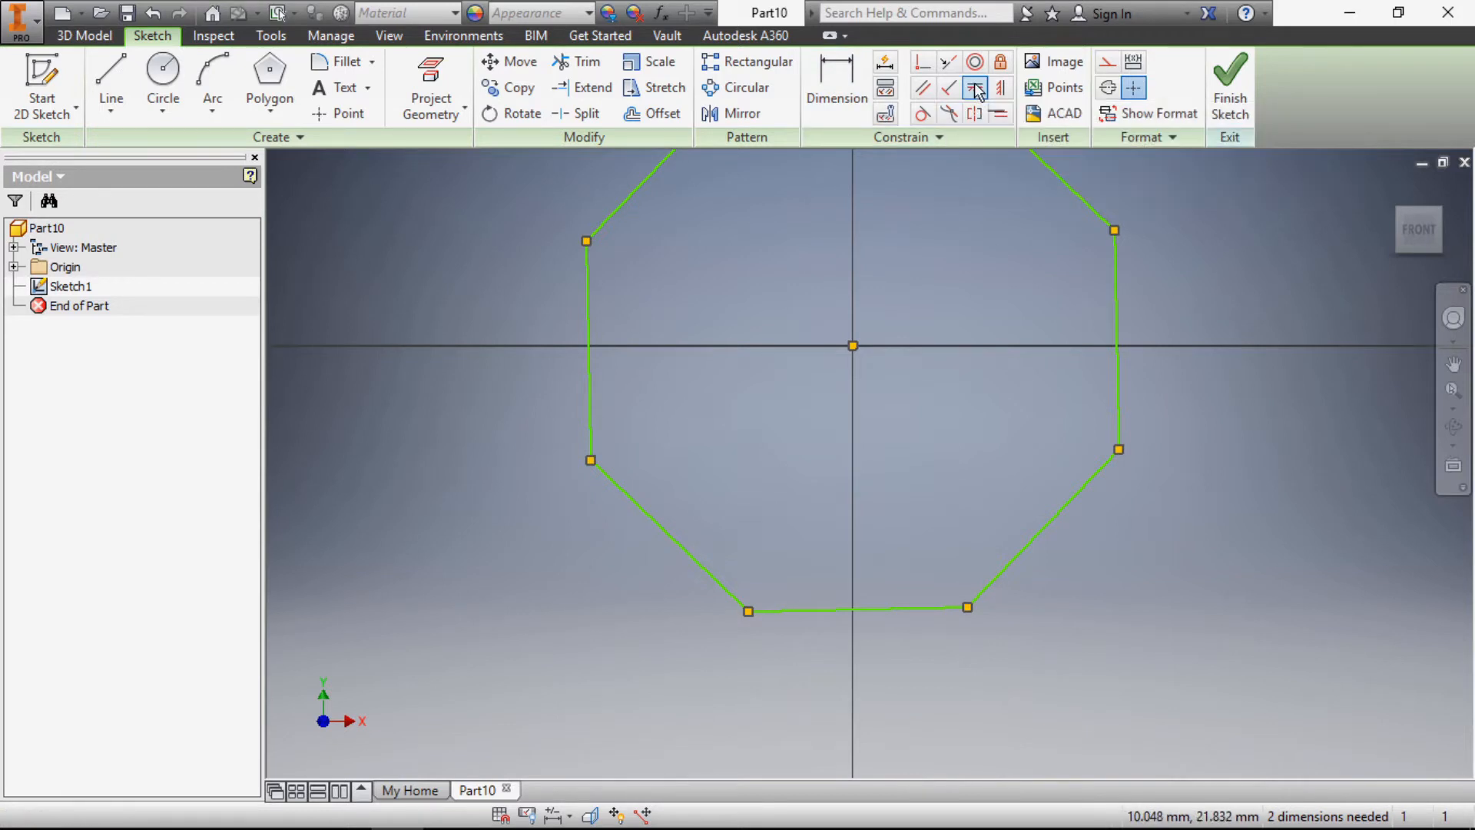
{"action": "left_click", "coordinate": [803, 606]}
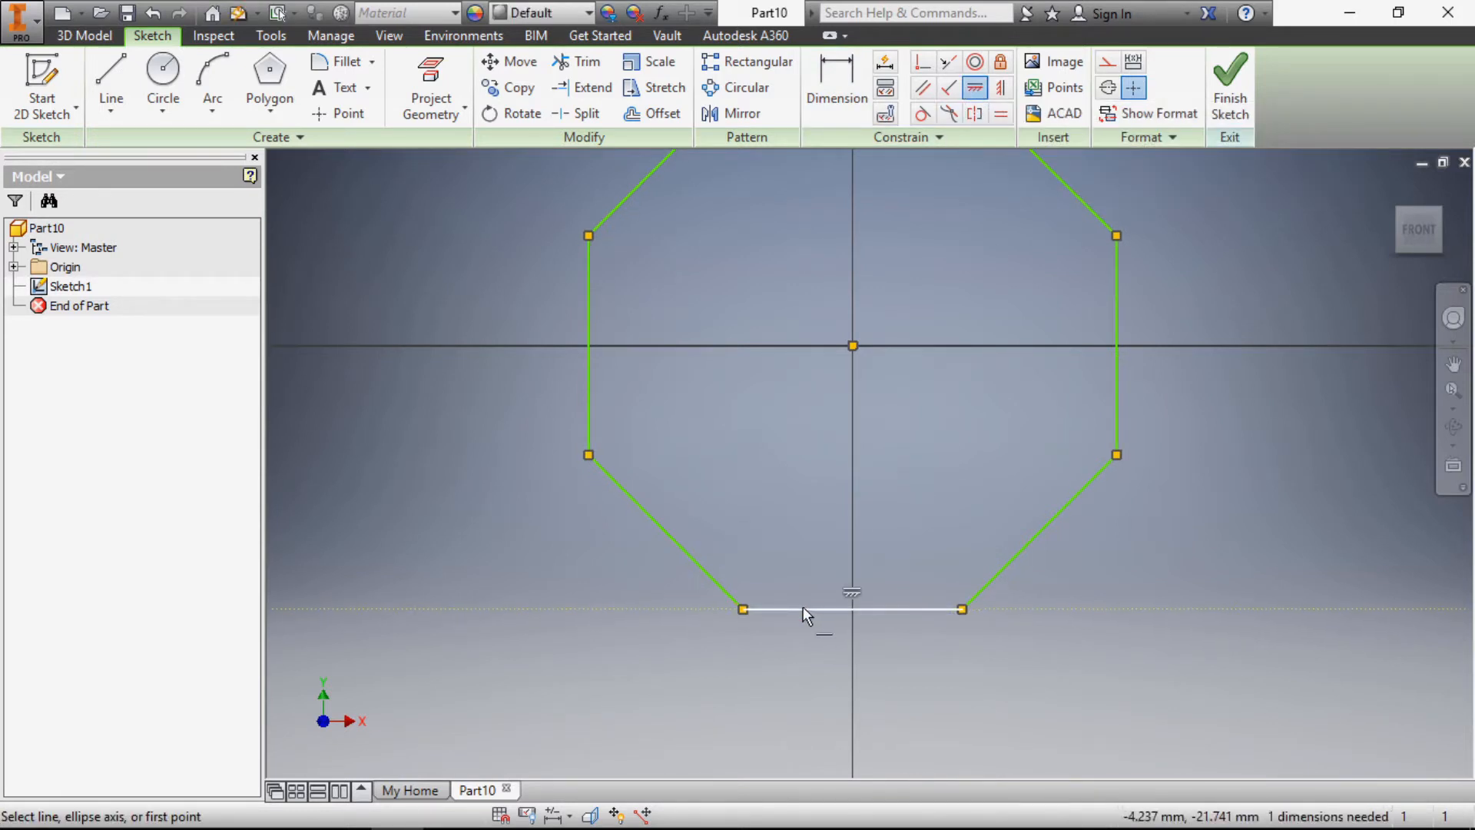
{"action": "scroll", "coordinate": [652, 551], "scroll_direction": "down", "scroll_amount": 3}
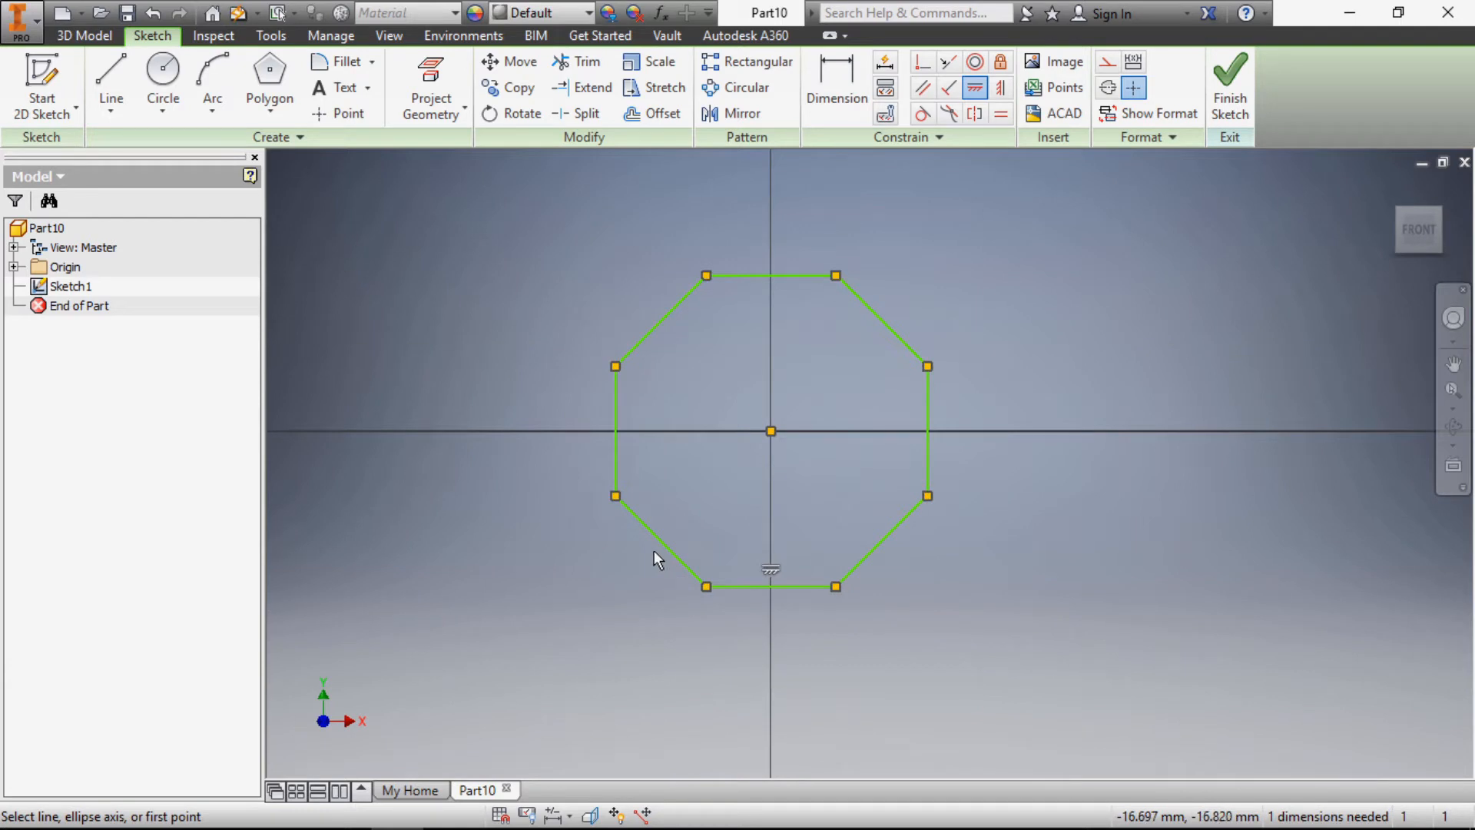
{"action": "key", "text": "Escape"}
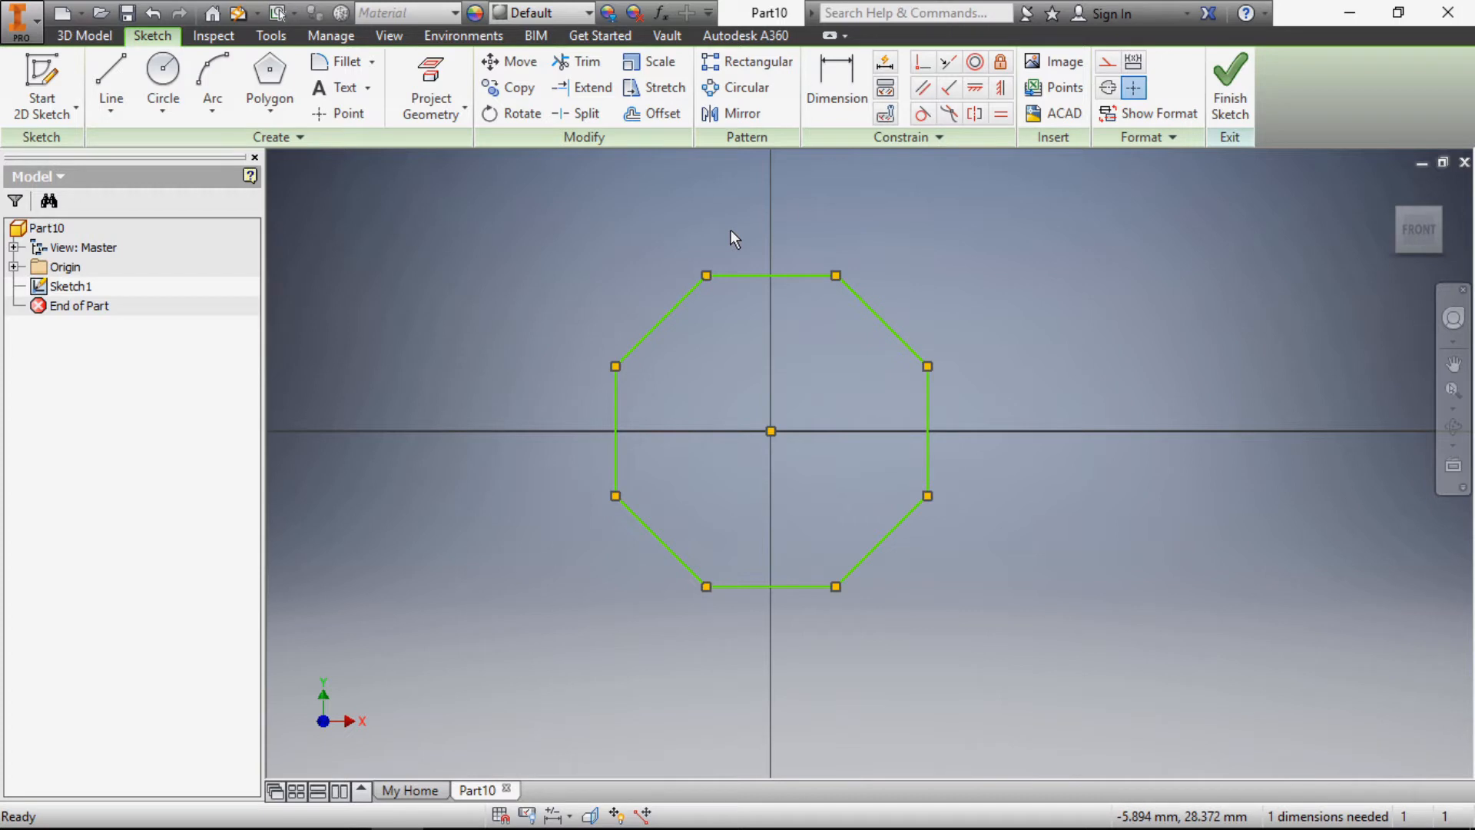
Dimension the octagon's bottom edge to 30 mm
{"action": "left_click", "coordinate": [833, 75]}
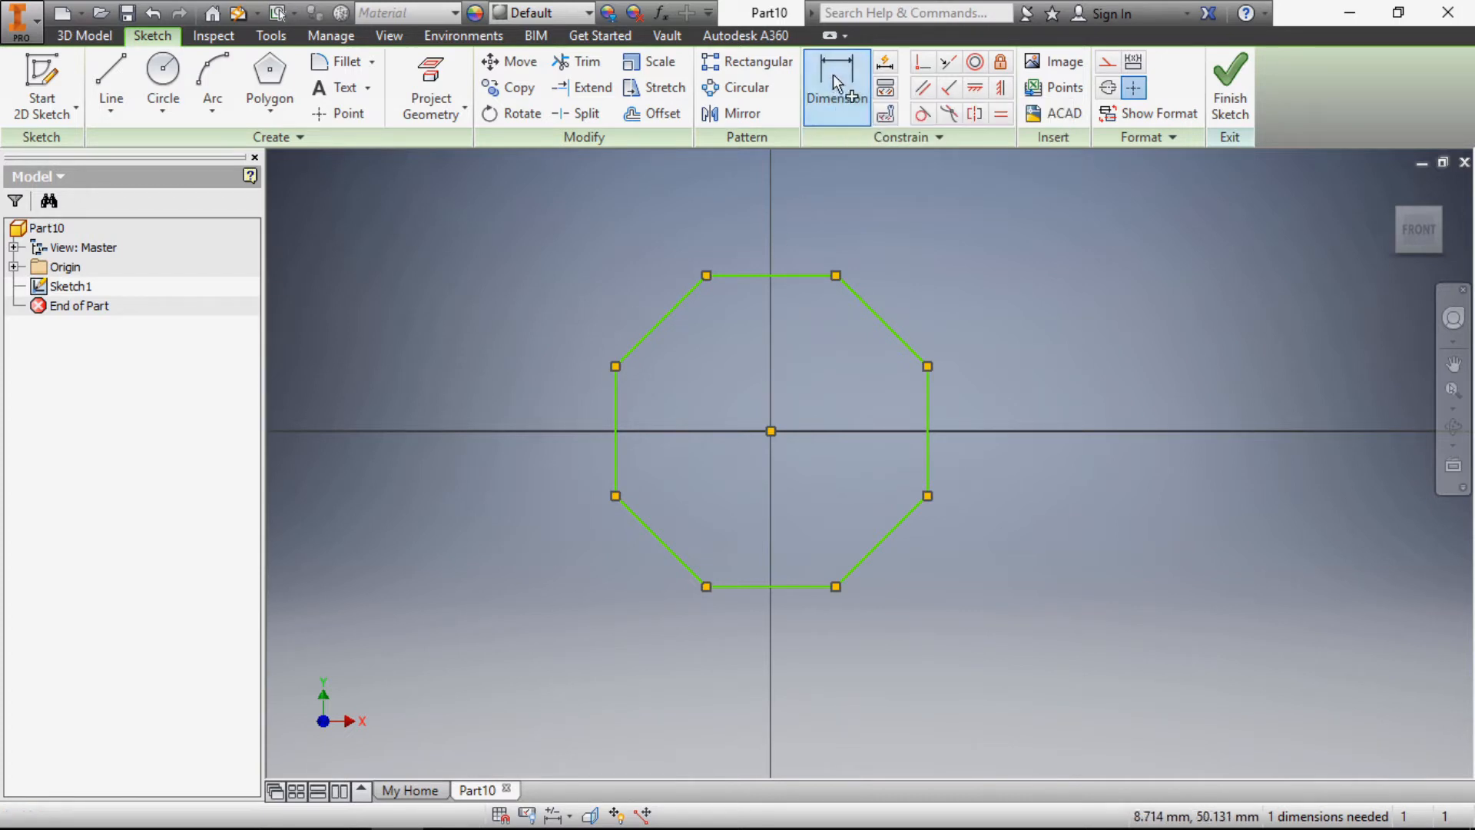
{"action": "left_click", "coordinate": [735, 587]}
{"action": "left_click", "coordinate": [747, 625]}
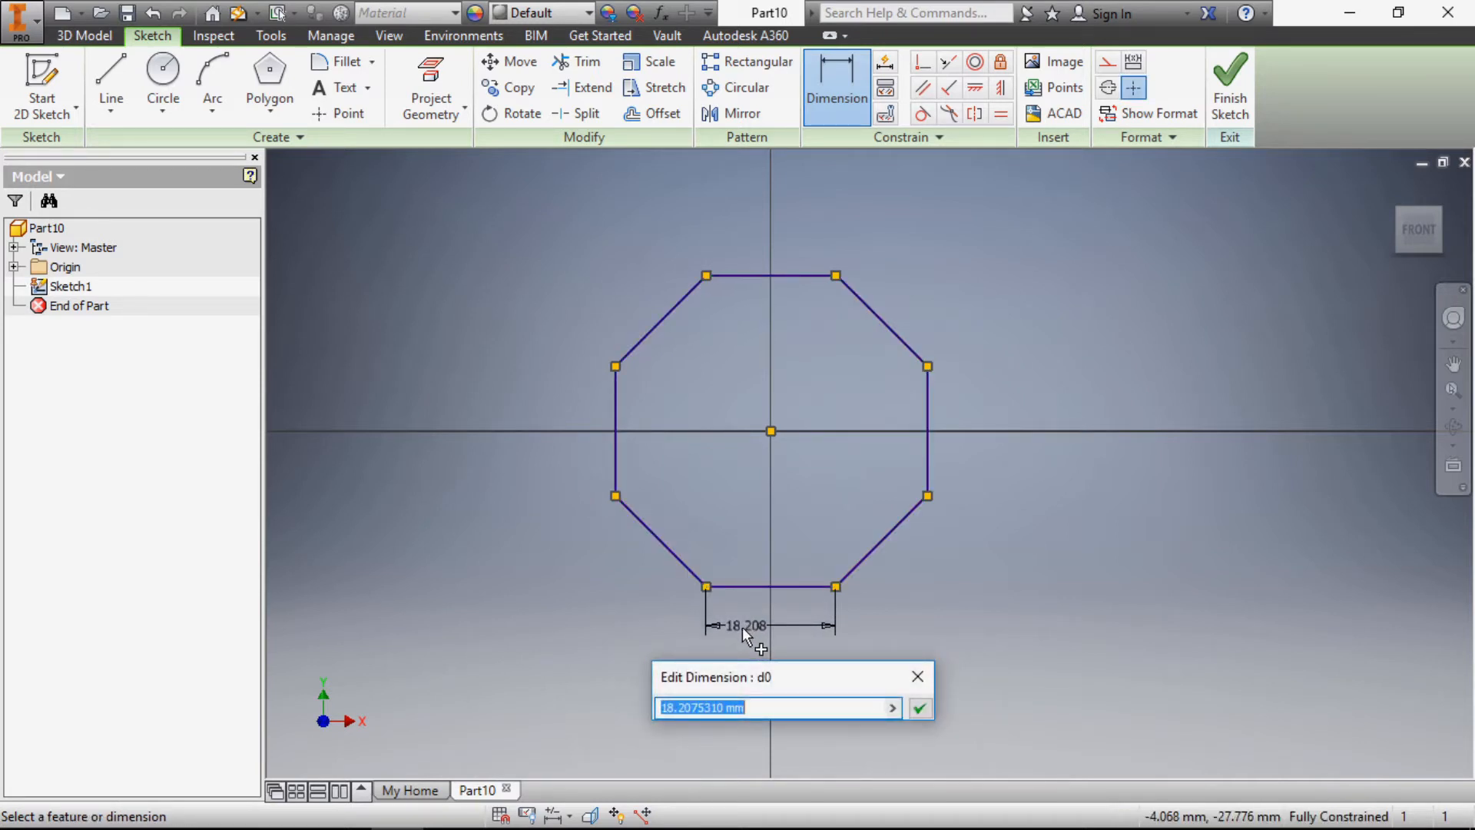
{"action": "type", "text": "30"}
{"action": "key", "text": "Return"}
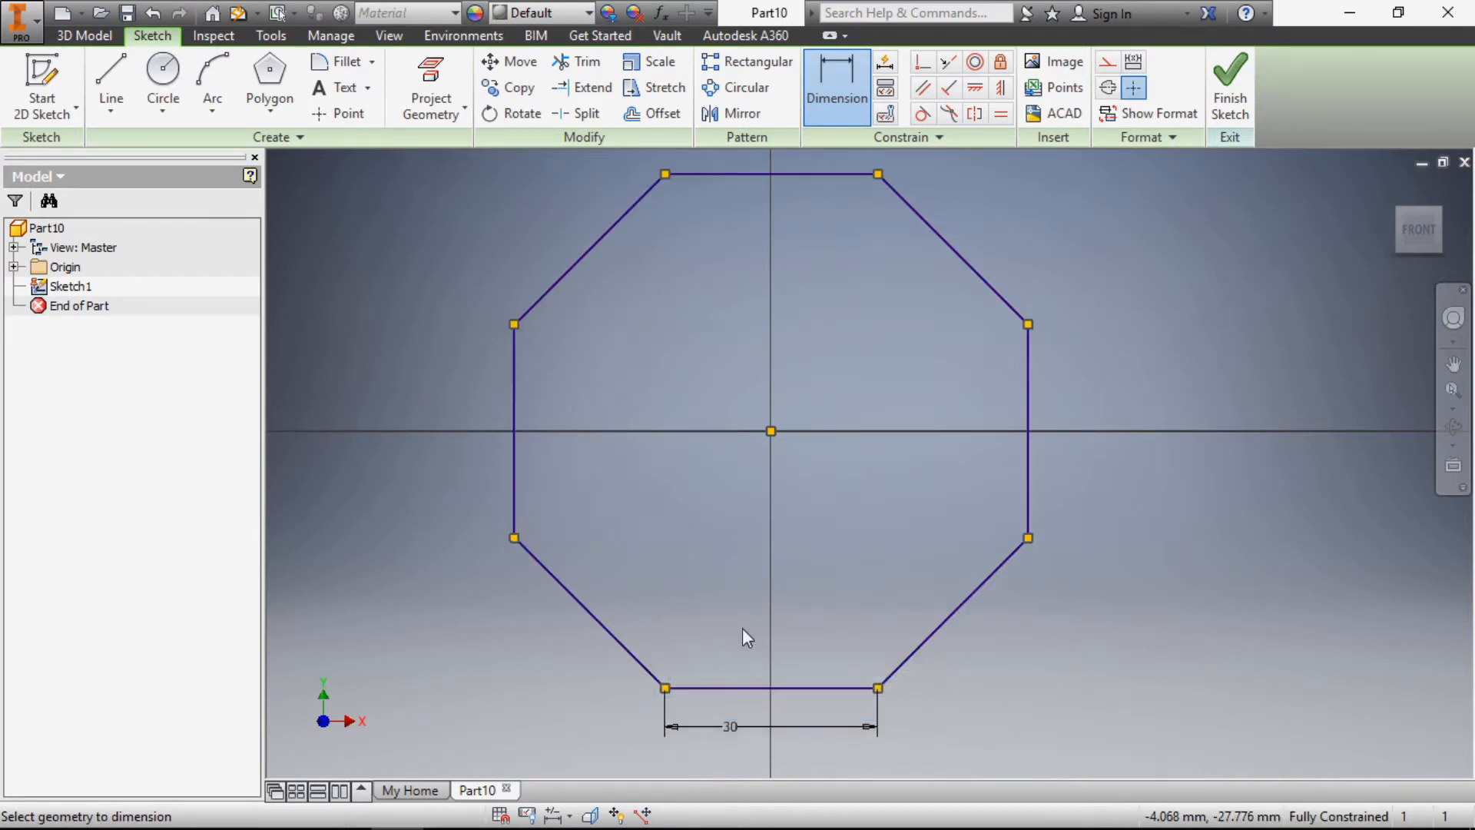
{"action": "right_click", "coordinate": [848, 475]}
{"action": "left_click", "coordinate": [931, 472]}
{"action": "scroll", "coordinate": [726, 441], "scroll_direction": "down", "scroll_amount": 3}
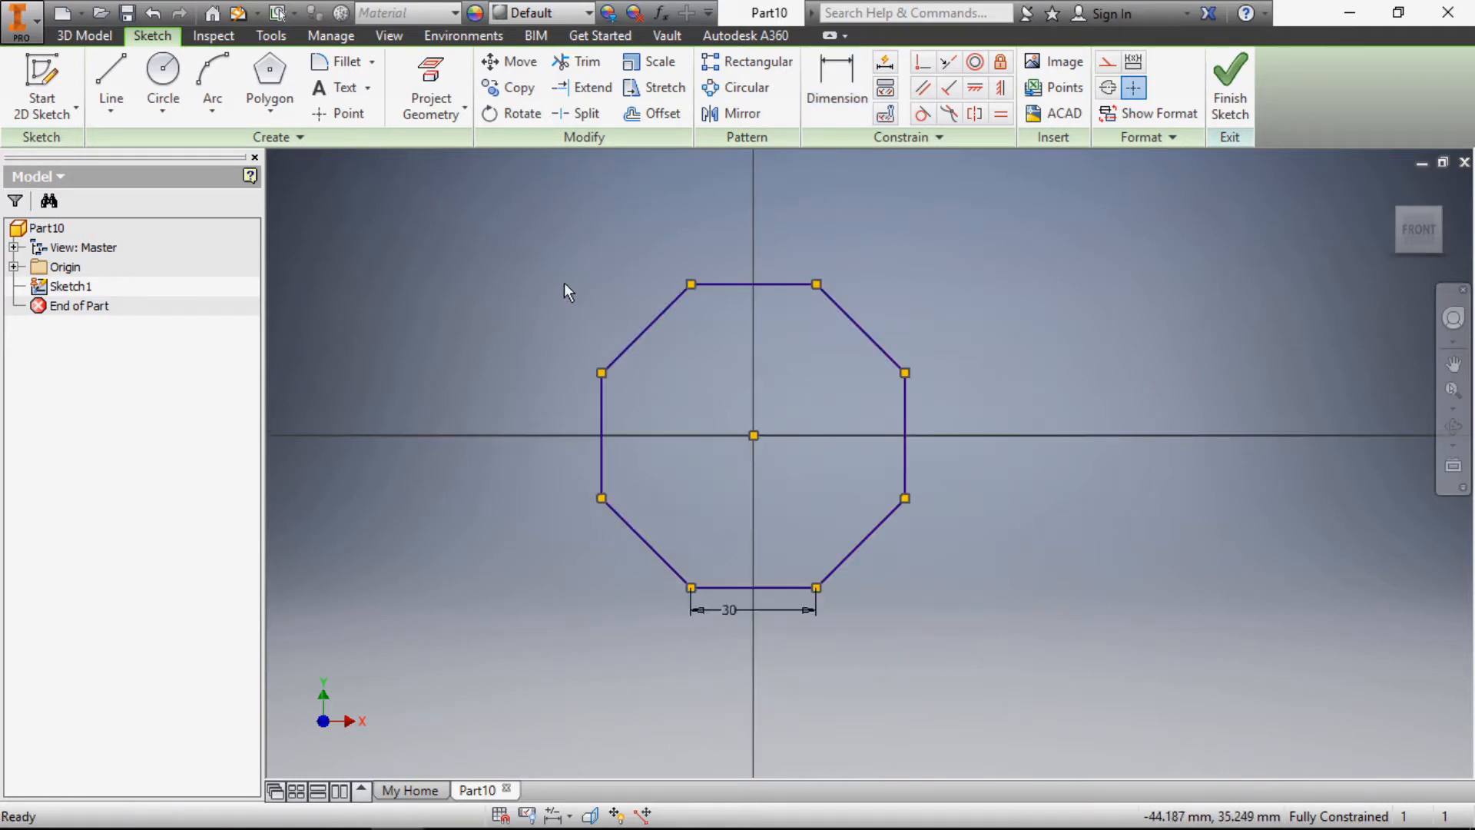
Offset the octagon outward by 10 mm to form a larger concentric octagon
{"action": "left_click_drag", "start_coordinate": [512, 229], "coordinate": [1154, 735]}
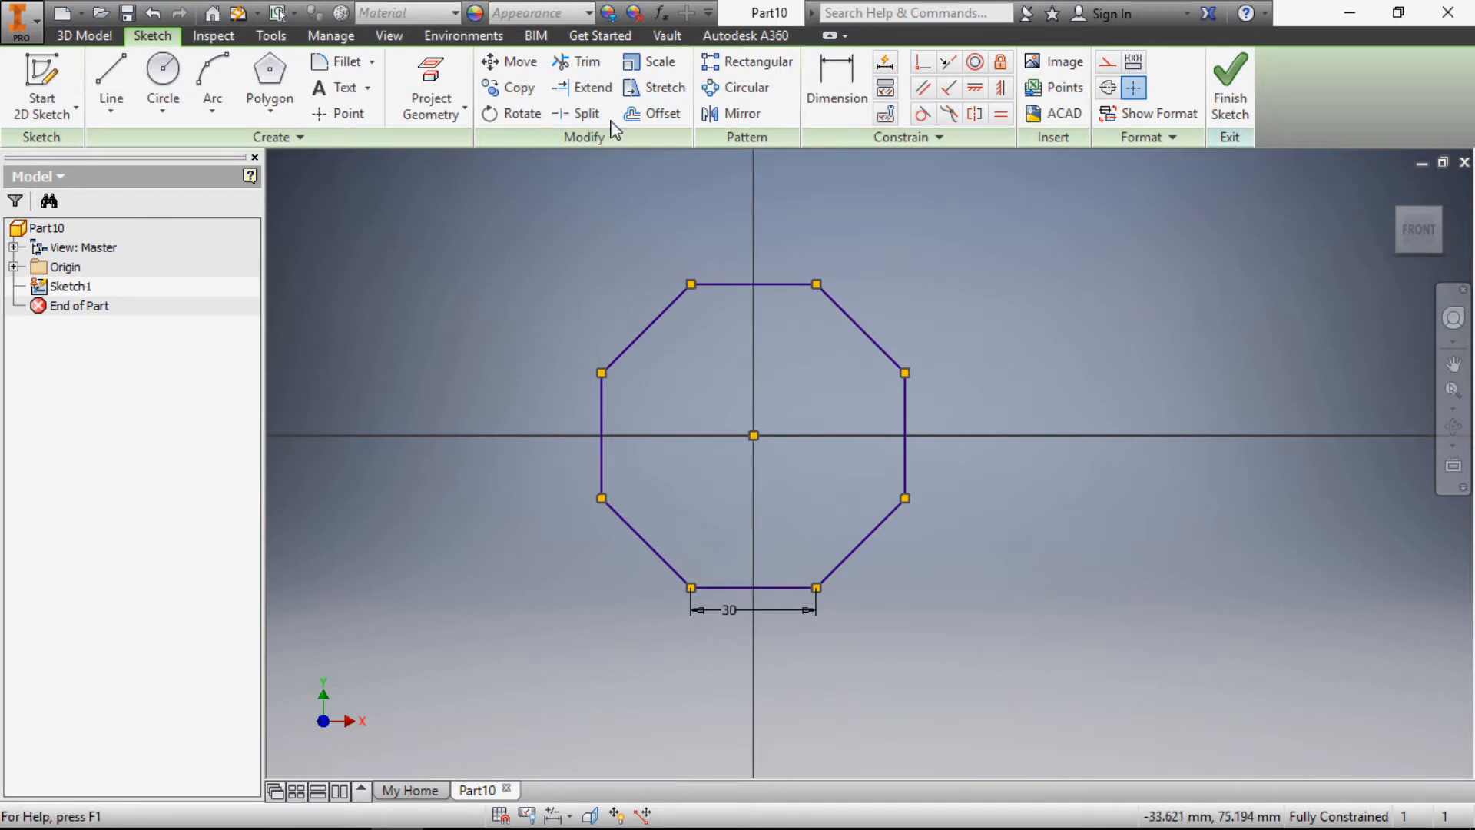
{"action": "left_click", "coordinate": [658, 116]}
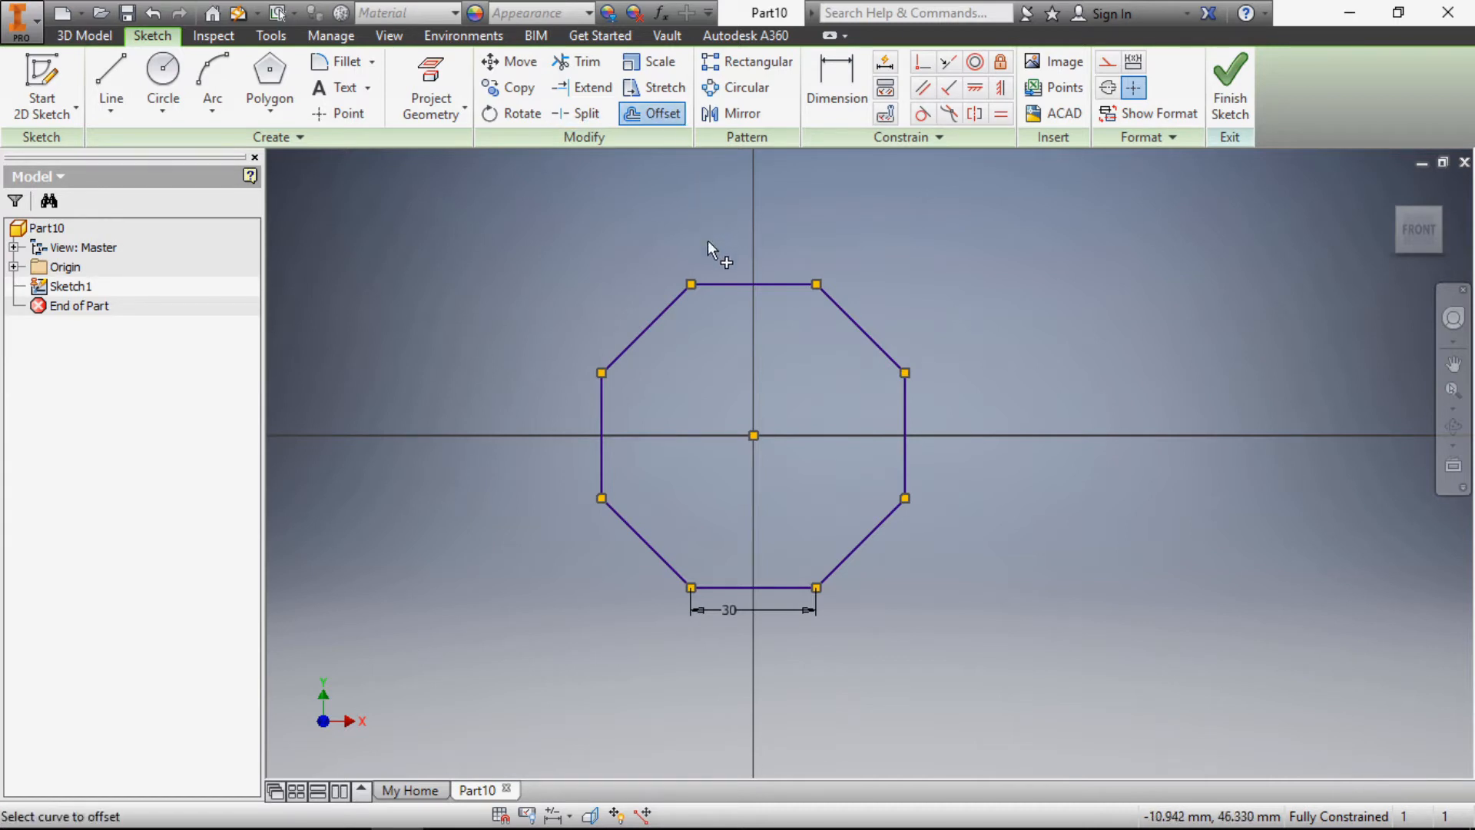
{"action": "scroll", "coordinate": [719, 283], "scroll_direction": "up", "scroll_amount": 3}
{"action": "scroll", "coordinate": [719, 283], "scroll_direction": "down", "scroll_amount": 3}
{"action": "left_click", "coordinate": [721, 279]}
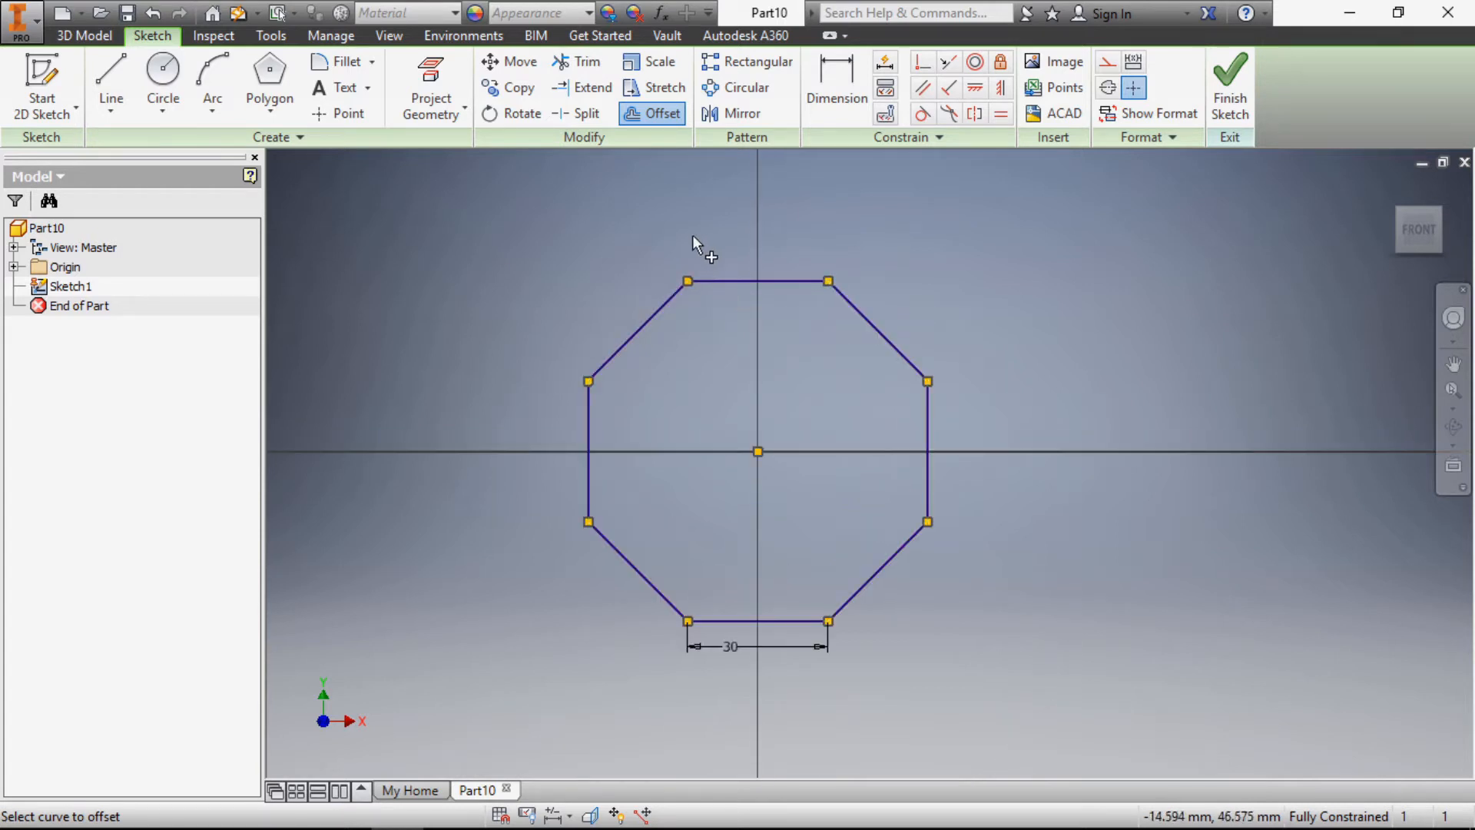
{"action": "left_click", "coordinate": [725, 279]}
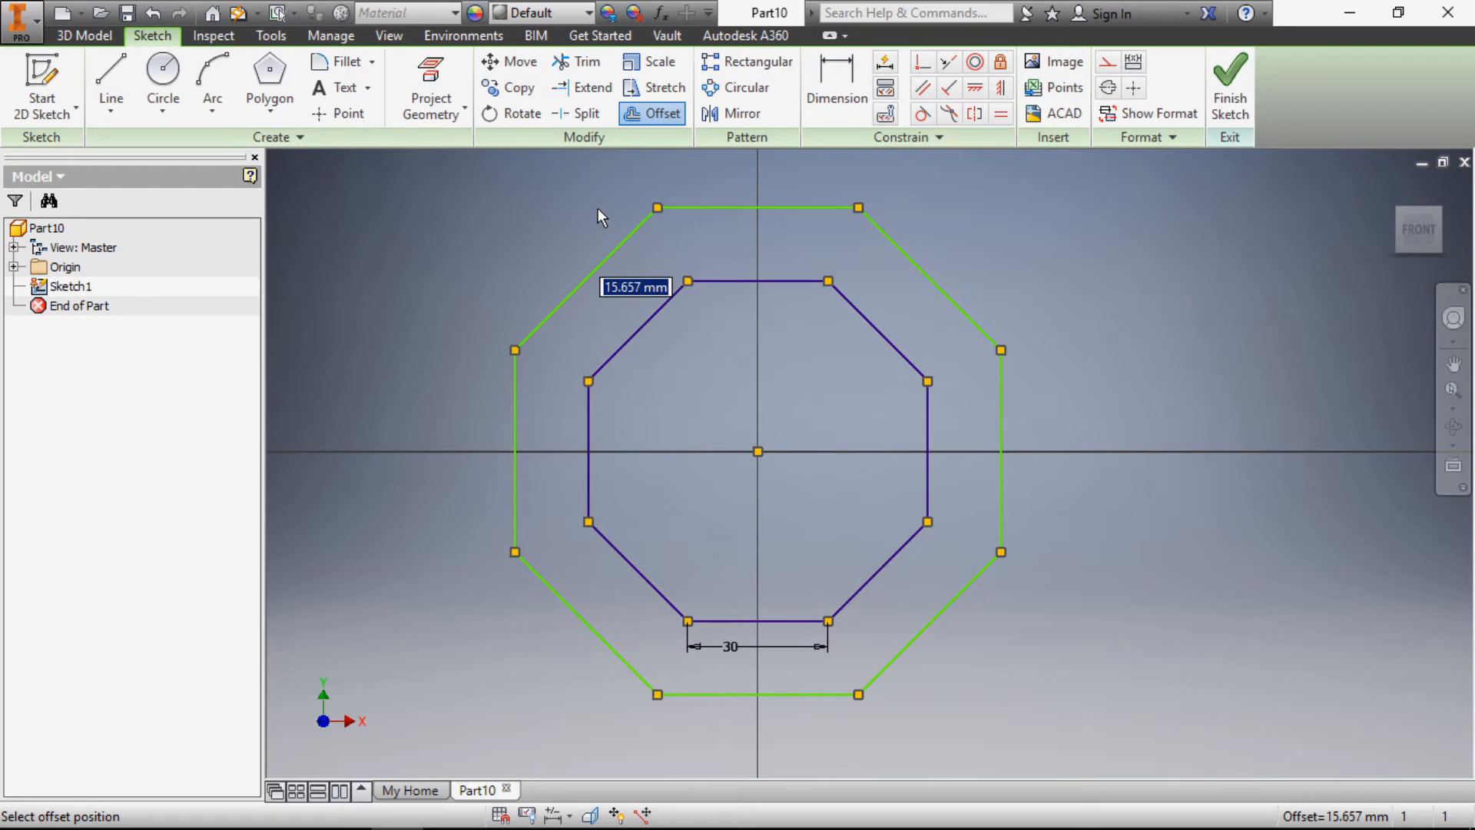
{"action": "type", "text": "10"}
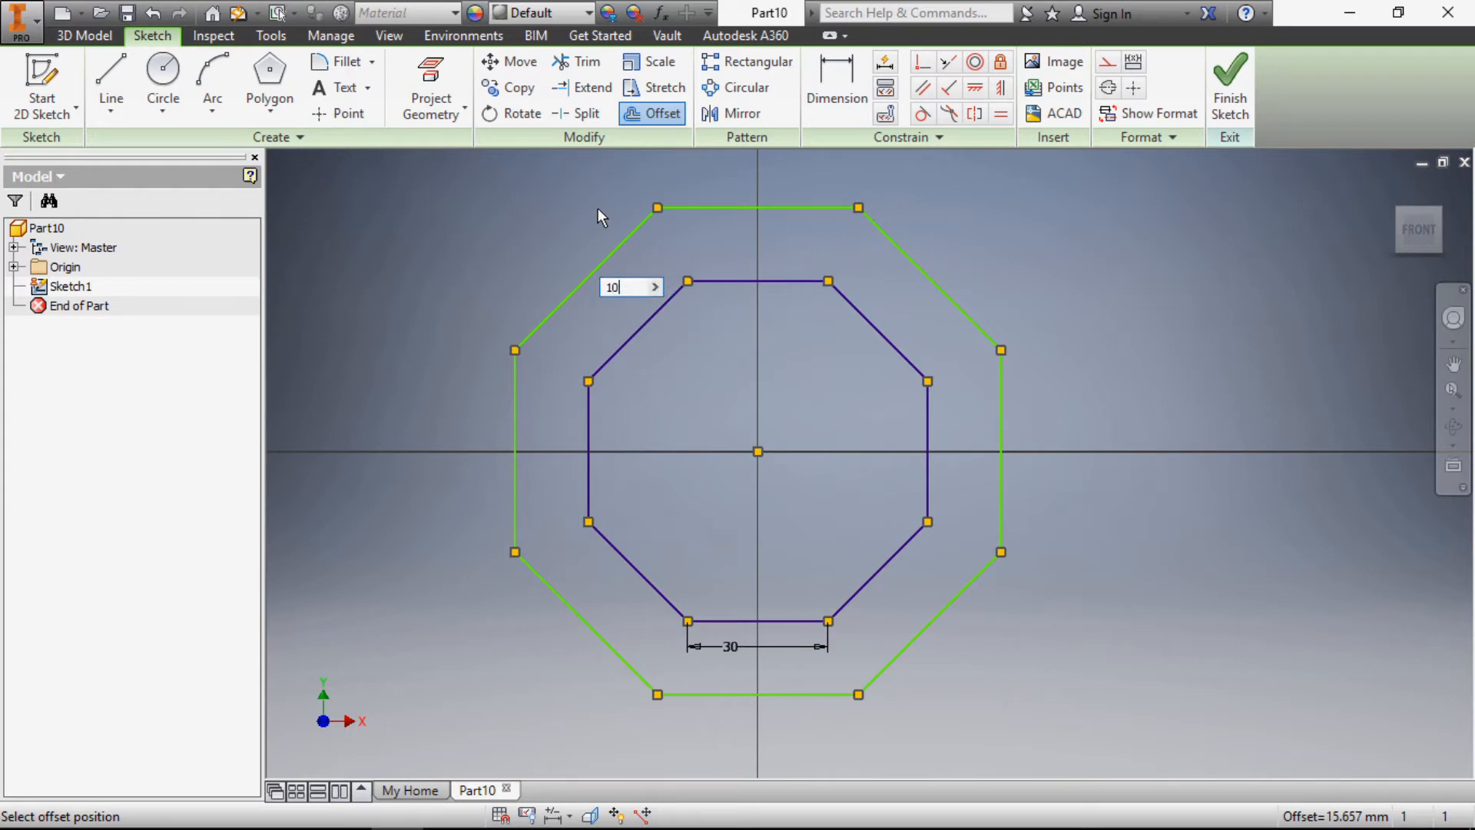
{"action": "key", "text": "Return"}
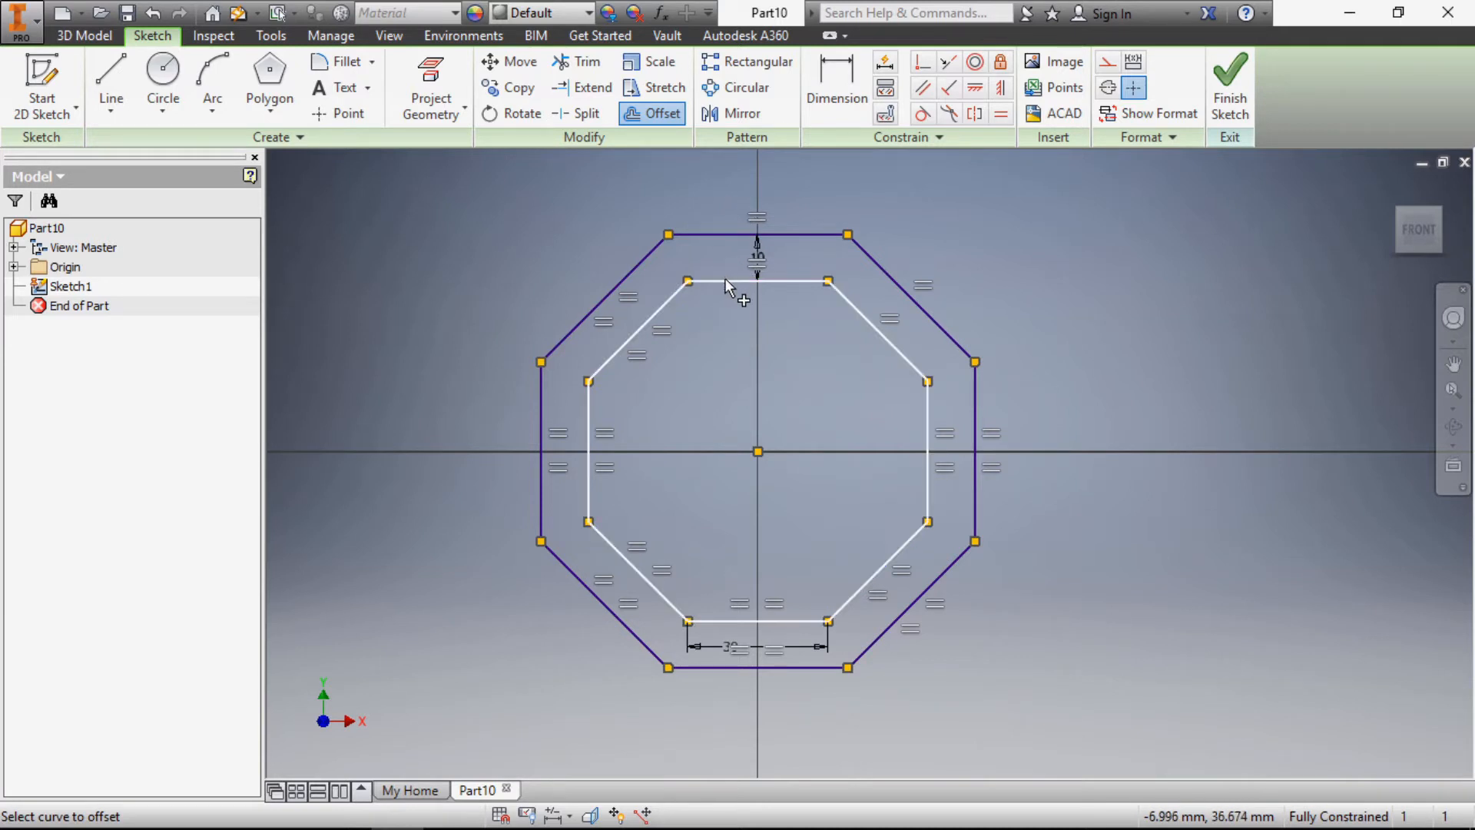
{"action": "scroll", "coordinate": [713, 256], "scroll_direction": "up", "scroll_amount": 3}
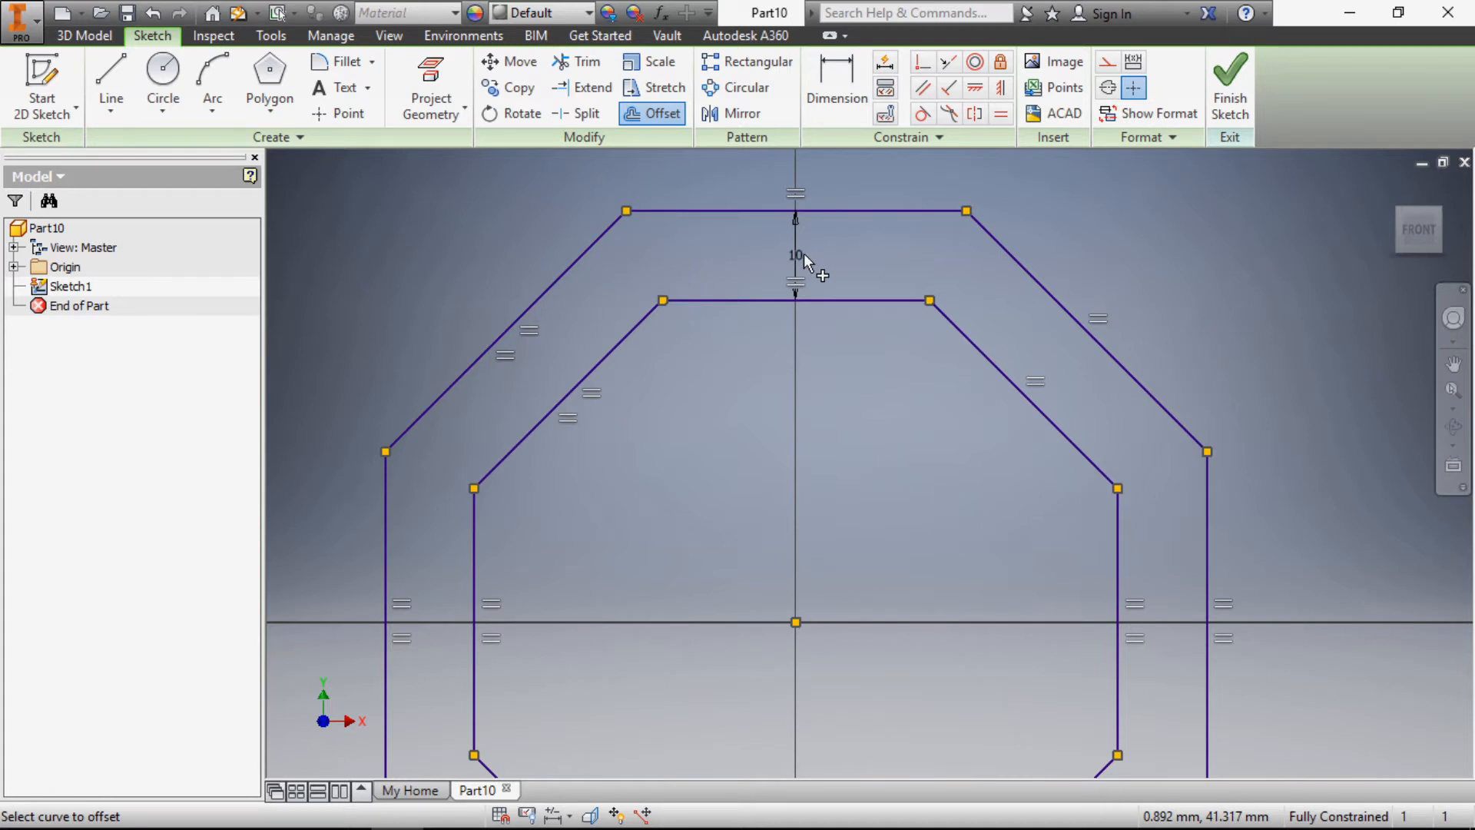
{"action": "scroll", "coordinate": [689, 230], "scroll_direction": "down", "scroll_amount": 3}
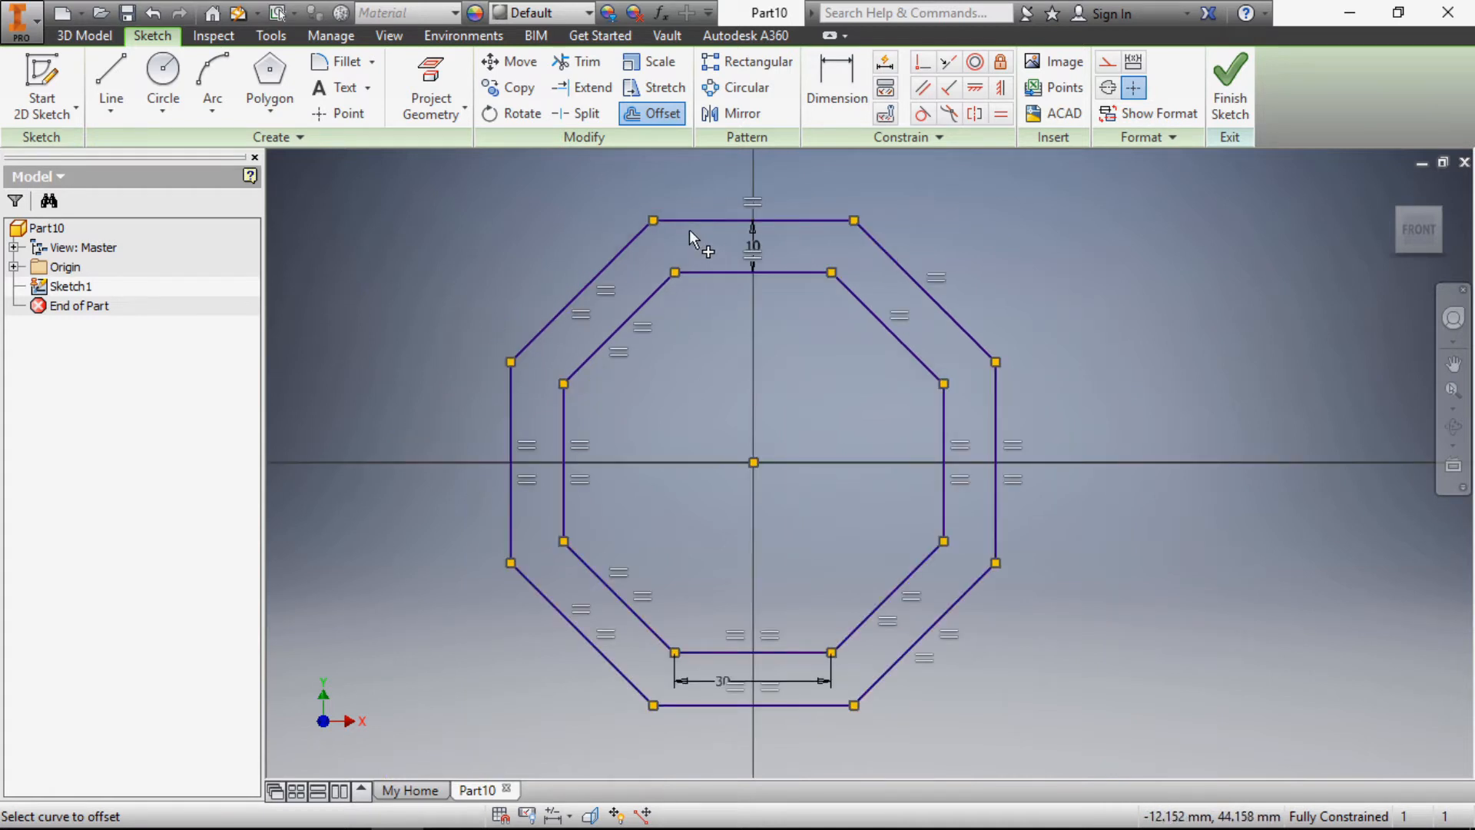
Check the spacing between the upper-left edges of the inner and outer octagons with a temporary dimension
{"action": "left_click", "coordinate": [837, 83]}
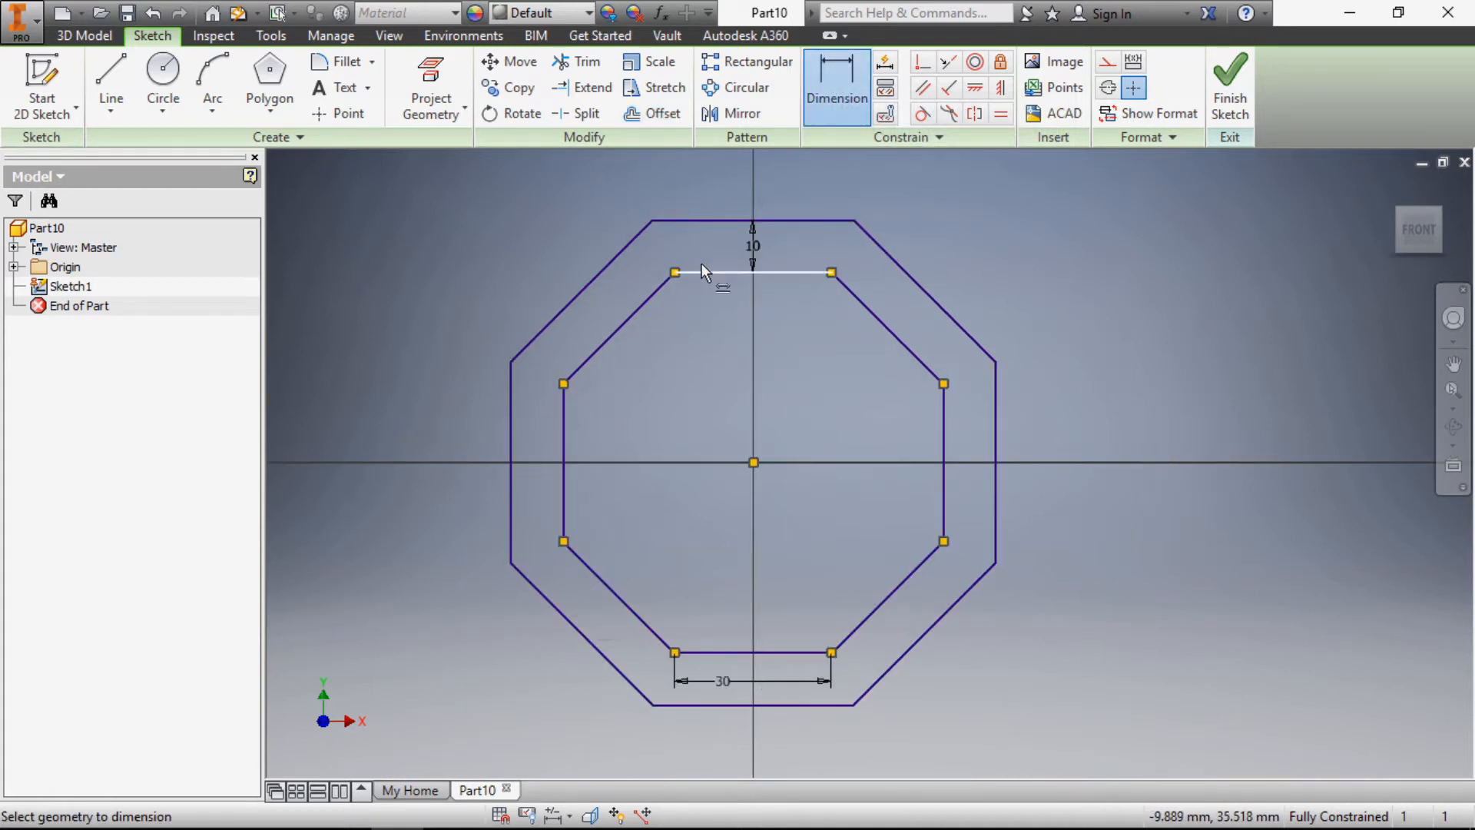
{"action": "left_click", "coordinate": [586, 289]}
{"action": "scroll", "coordinate": [608, 306], "scroll_direction": "up", "scroll_amount": 1}
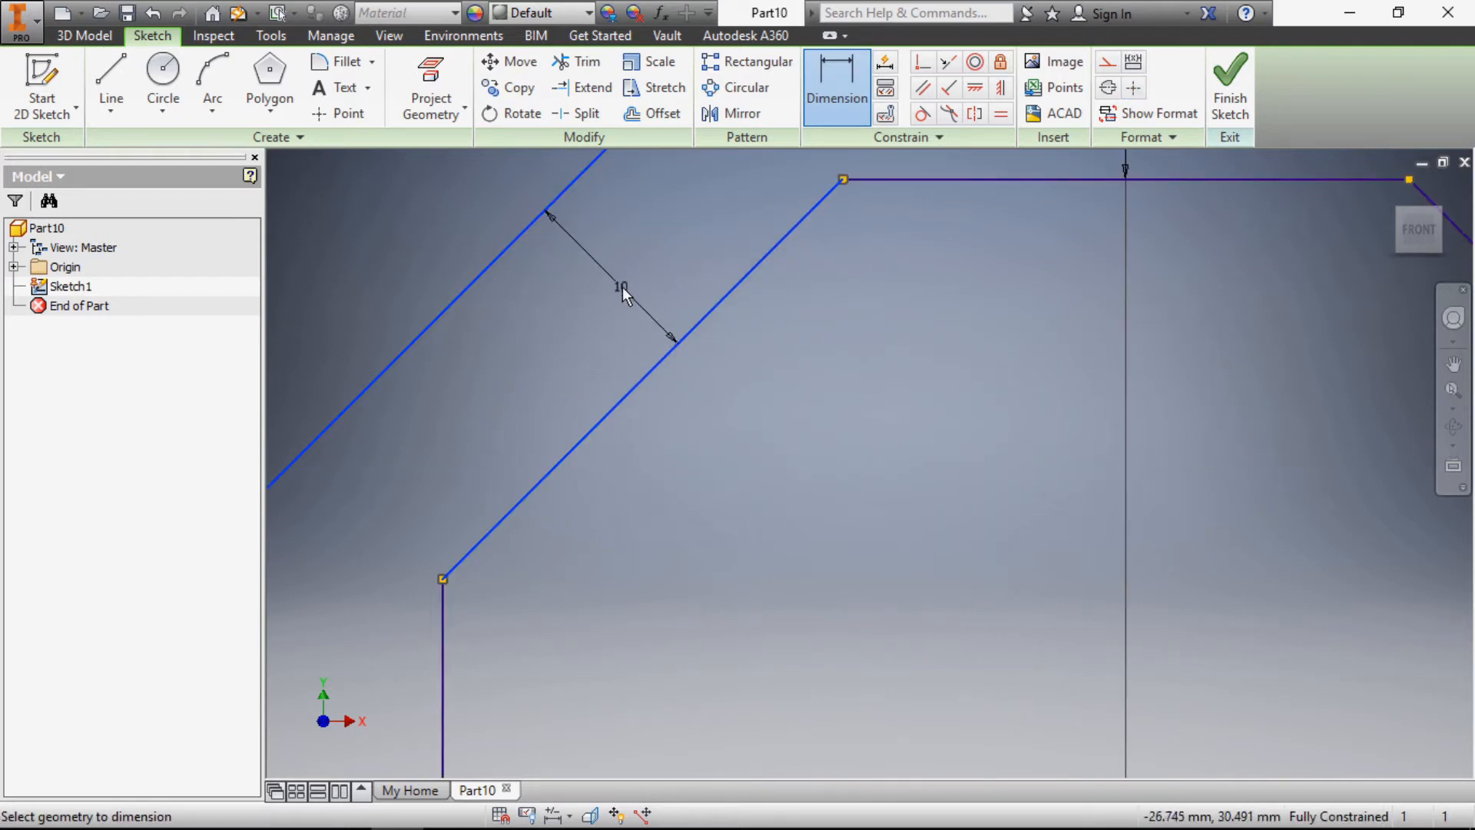
{"action": "scroll", "coordinate": [607, 307], "scroll_direction": "down", "scroll_amount": 3}
{"action": "key", "text": "Escape"}
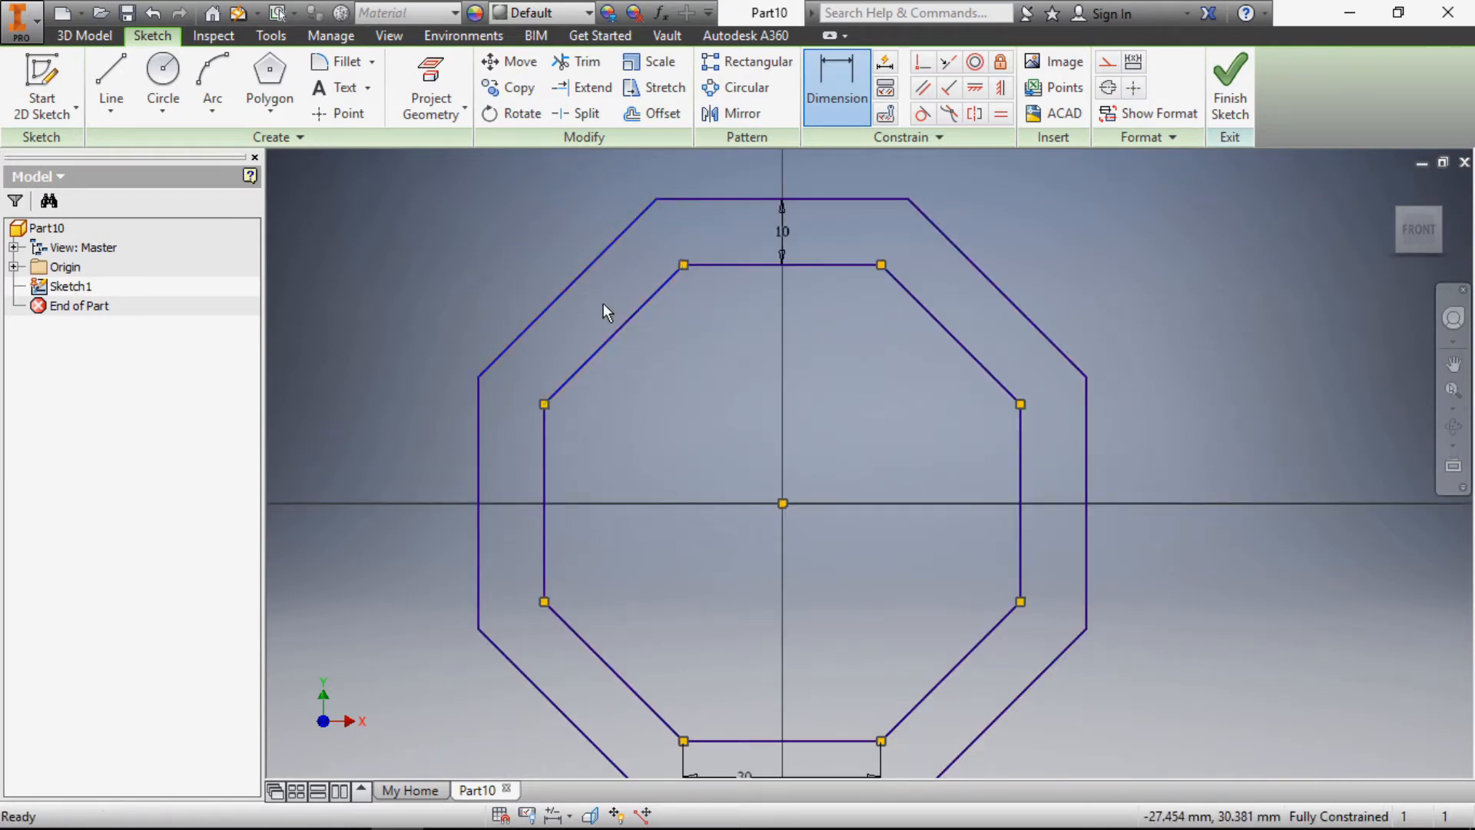
Check the spacing between the upper-right edges of the two octagons with a temporary dimension
{"action": "left_click", "coordinate": [836, 81]}
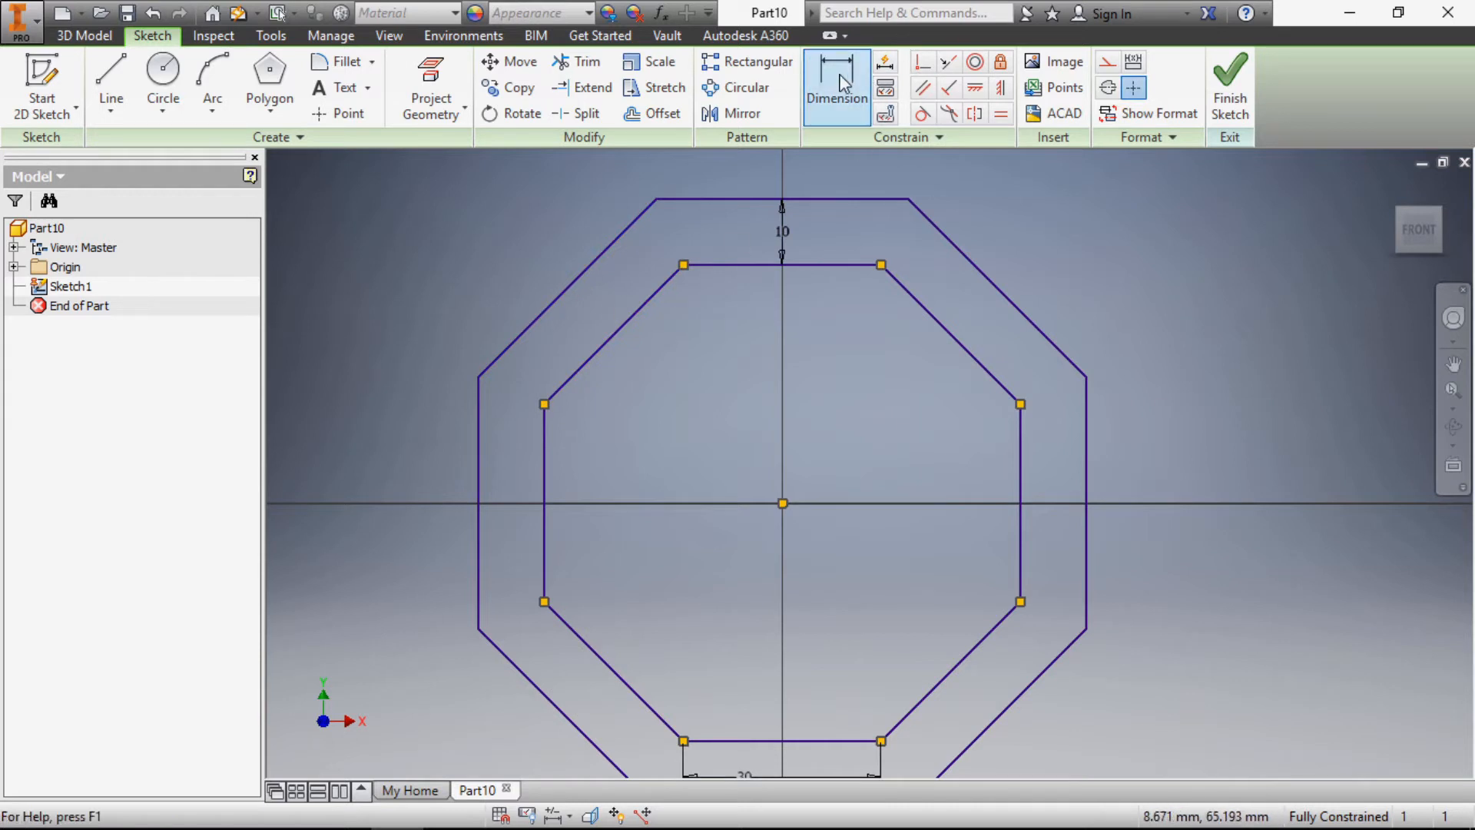
{"action": "left_click", "coordinate": [979, 271]}
{"action": "left_click", "coordinate": [955, 339]}
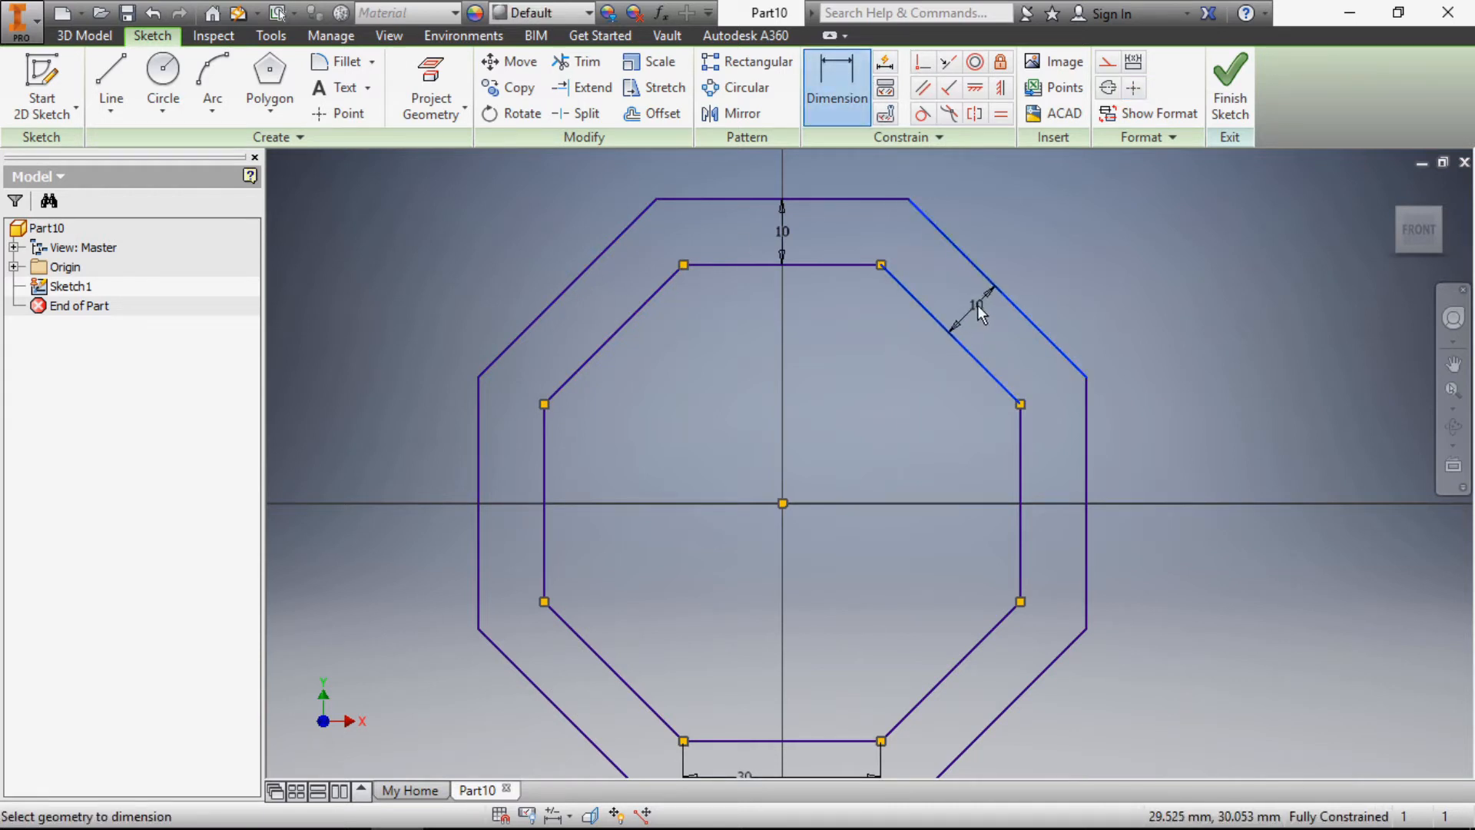
{"action": "key", "text": "Escape"}
{"action": "scroll", "coordinate": [641, 295], "scroll_direction": "down", "scroll_amount": 3}
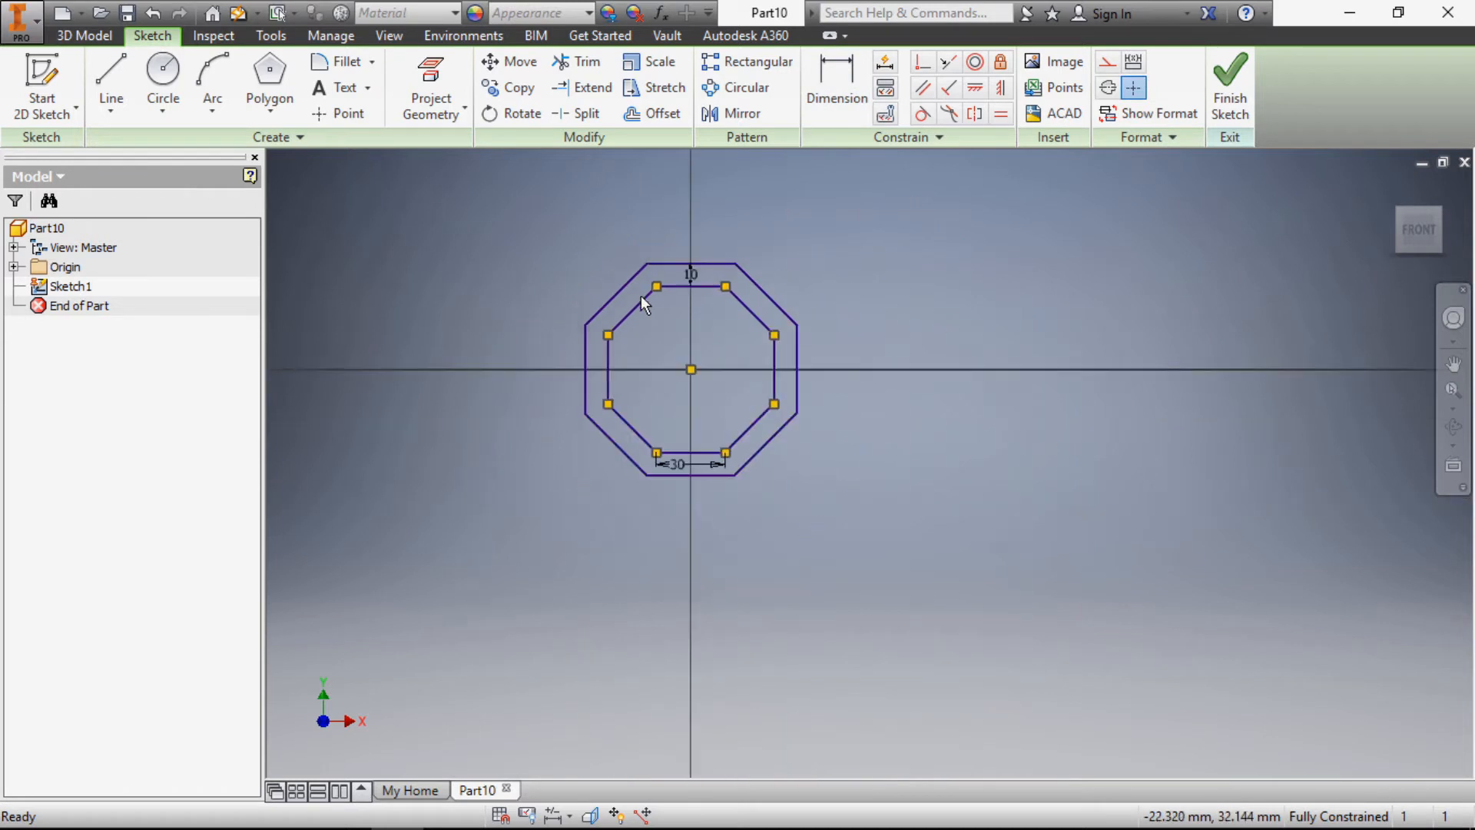
Start the Offset command and turn off its Loop Select option so individual edges can be picked
{"action": "scroll", "coordinate": [660, 315], "scroll_direction": "up", "scroll_amount": 3}
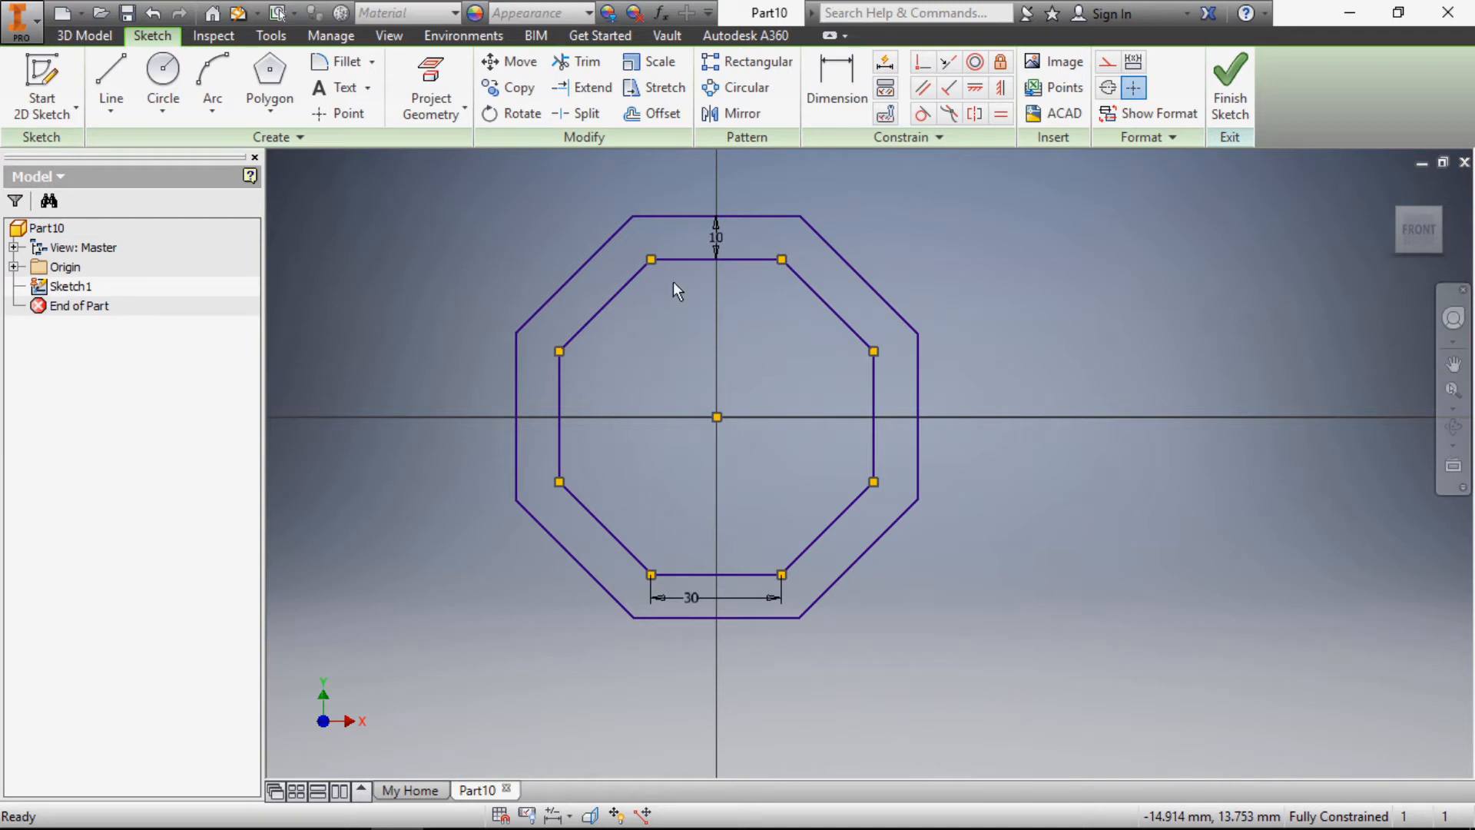
{"action": "scroll", "coordinate": [649, 241], "scroll_direction": "up", "scroll_amount": 3}
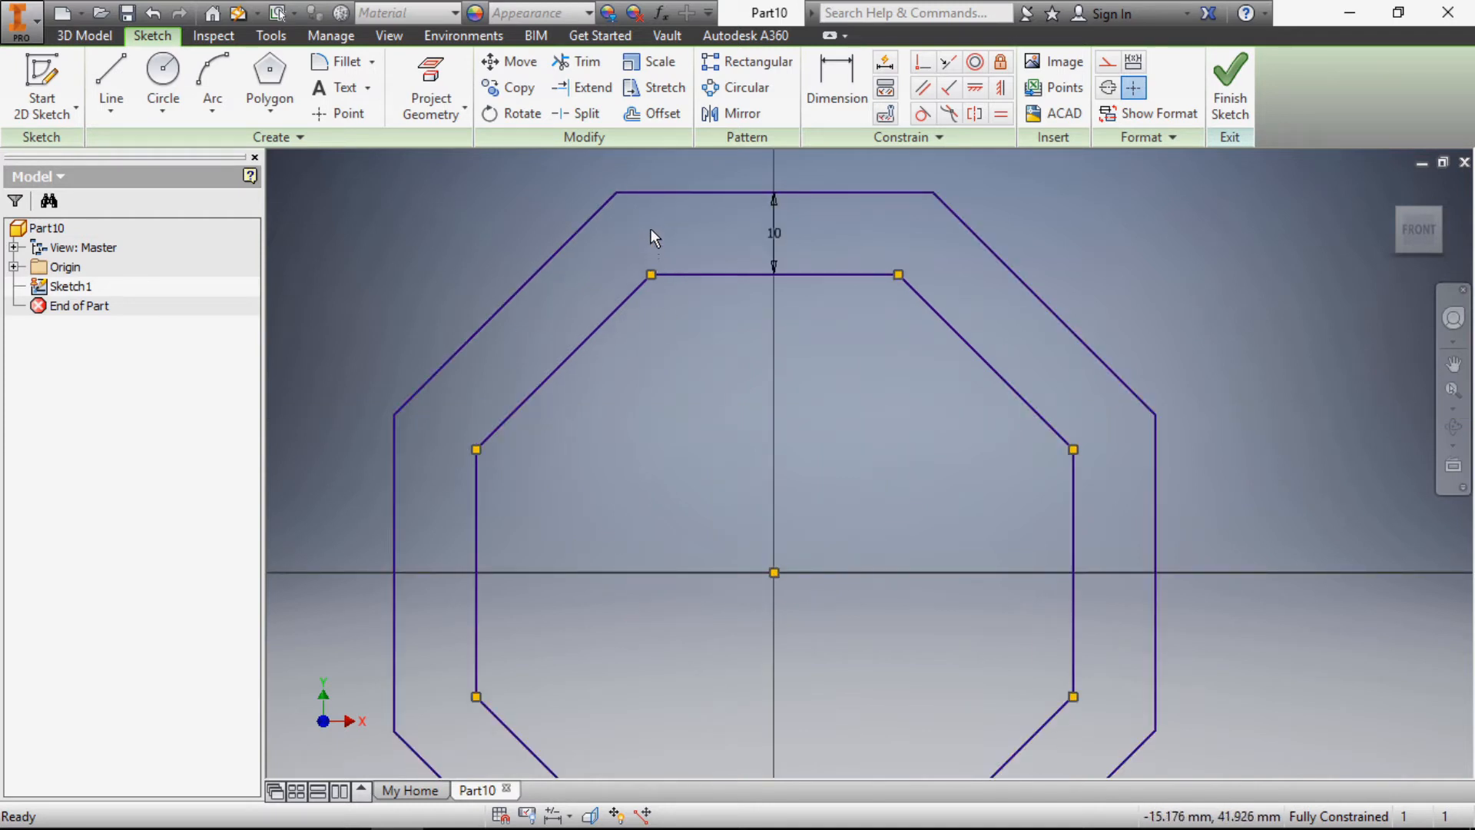
{"action": "scroll", "coordinate": [668, 216], "scroll_direction": "down", "scroll_amount": 3}
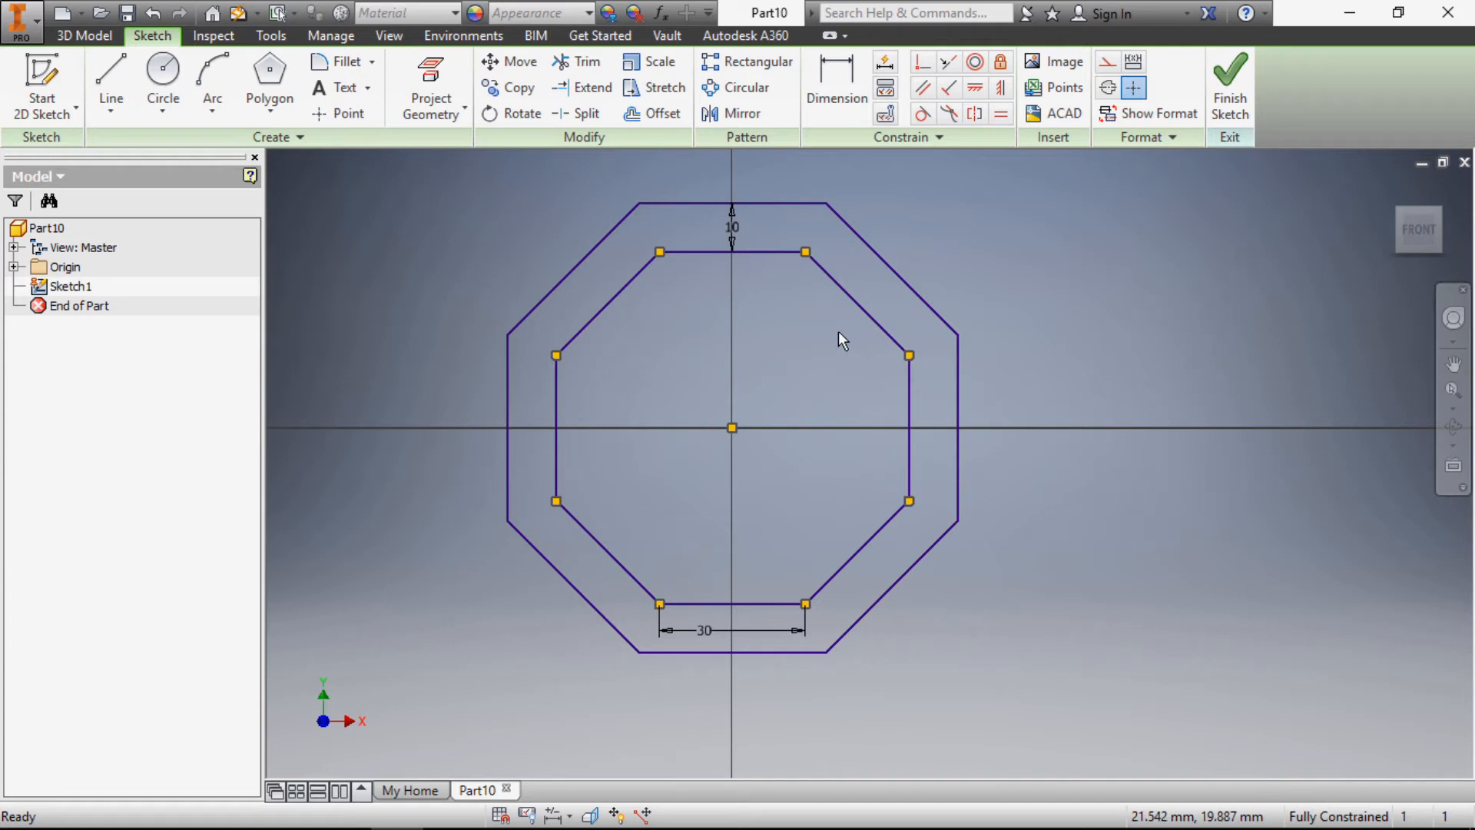
{"action": "left_click", "coordinate": [655, 116]}
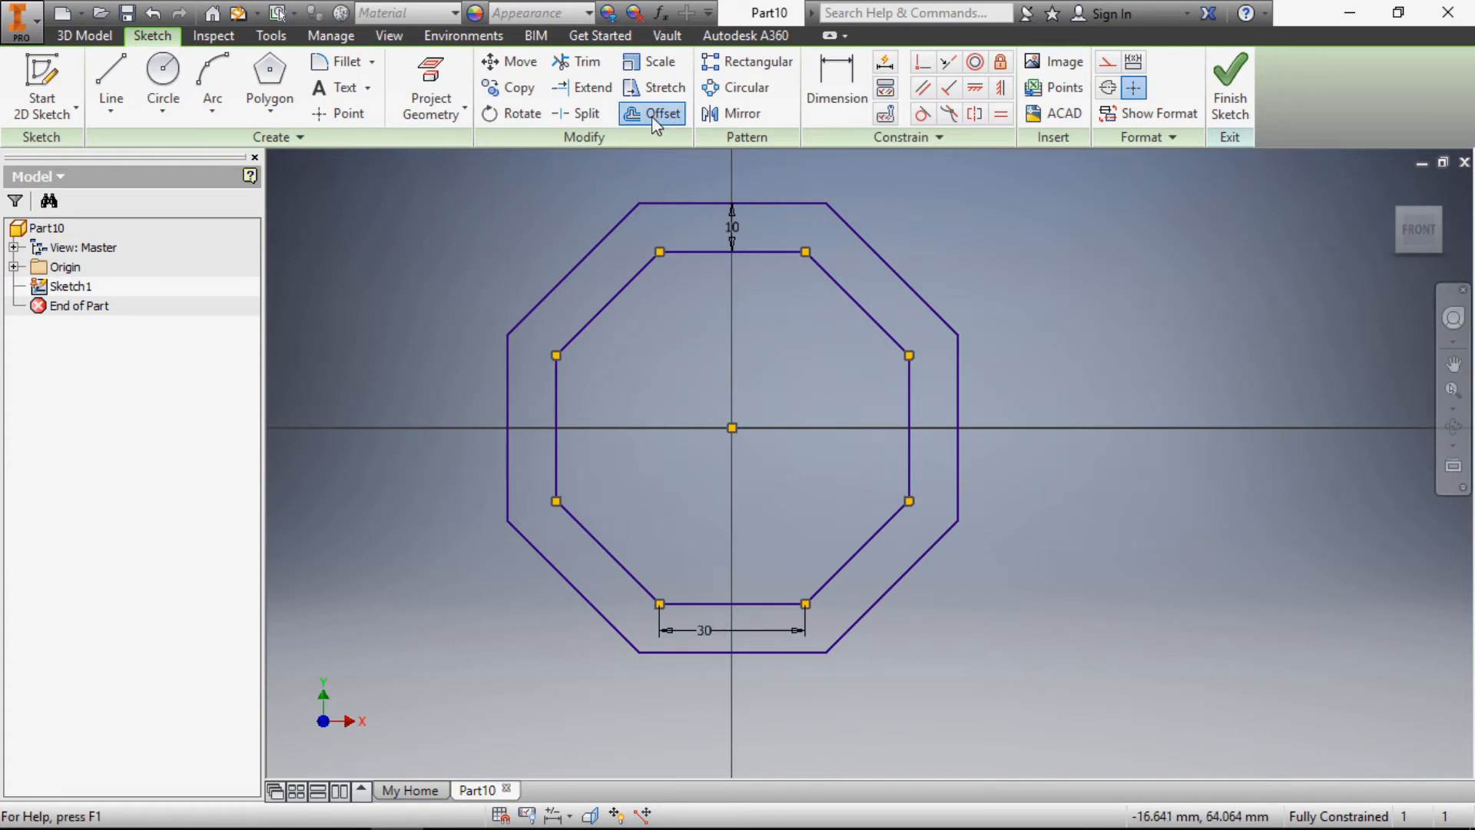
{"action": "scroll", "coordinate": [661, 223], "scroll_direction": "up", "scroll_amount": 3}
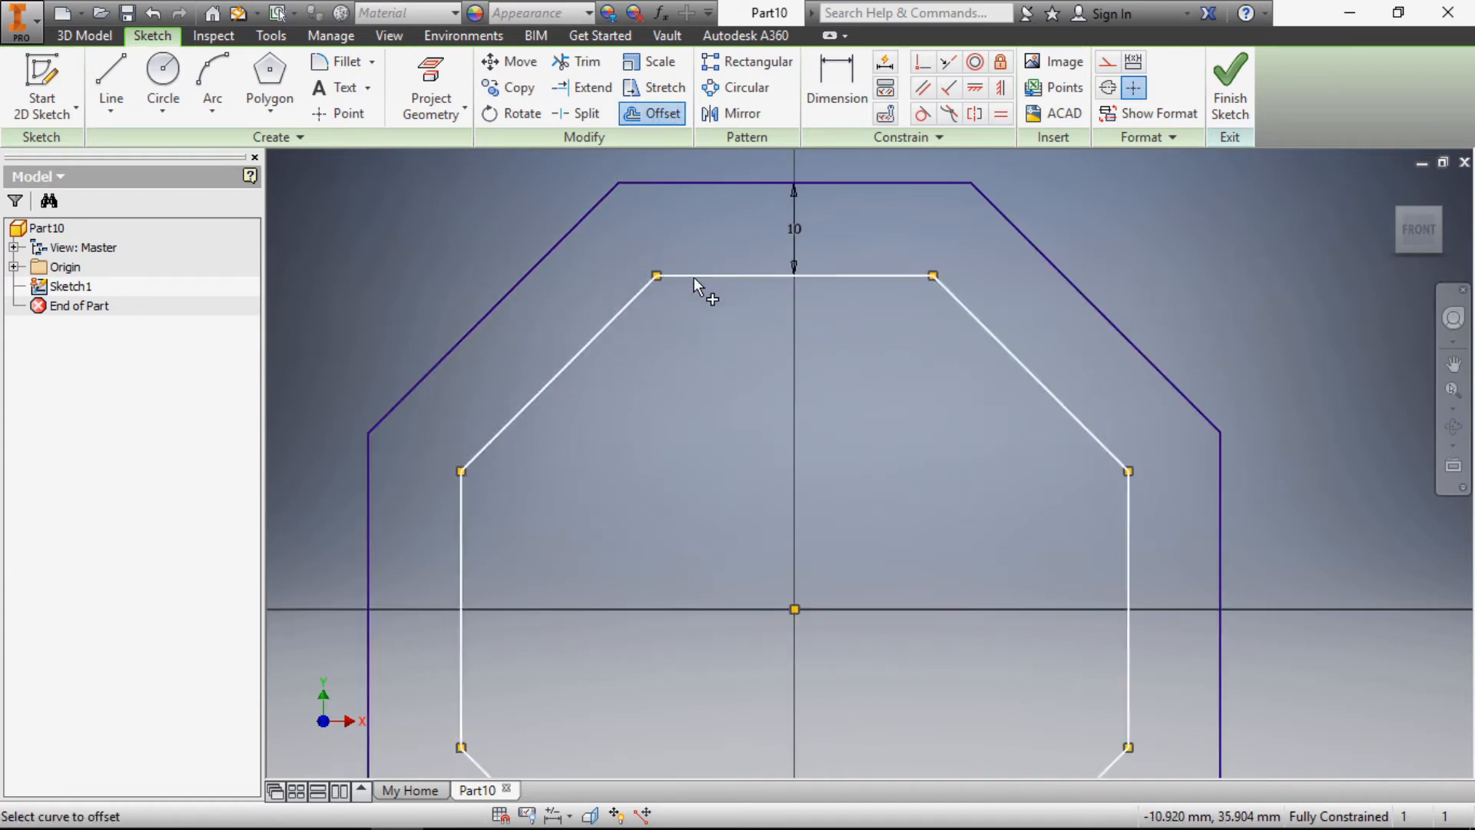
{"action": "scroll", "coordinate": [693, 280], "scroll_direction": "down", "scroll_amount": 2}
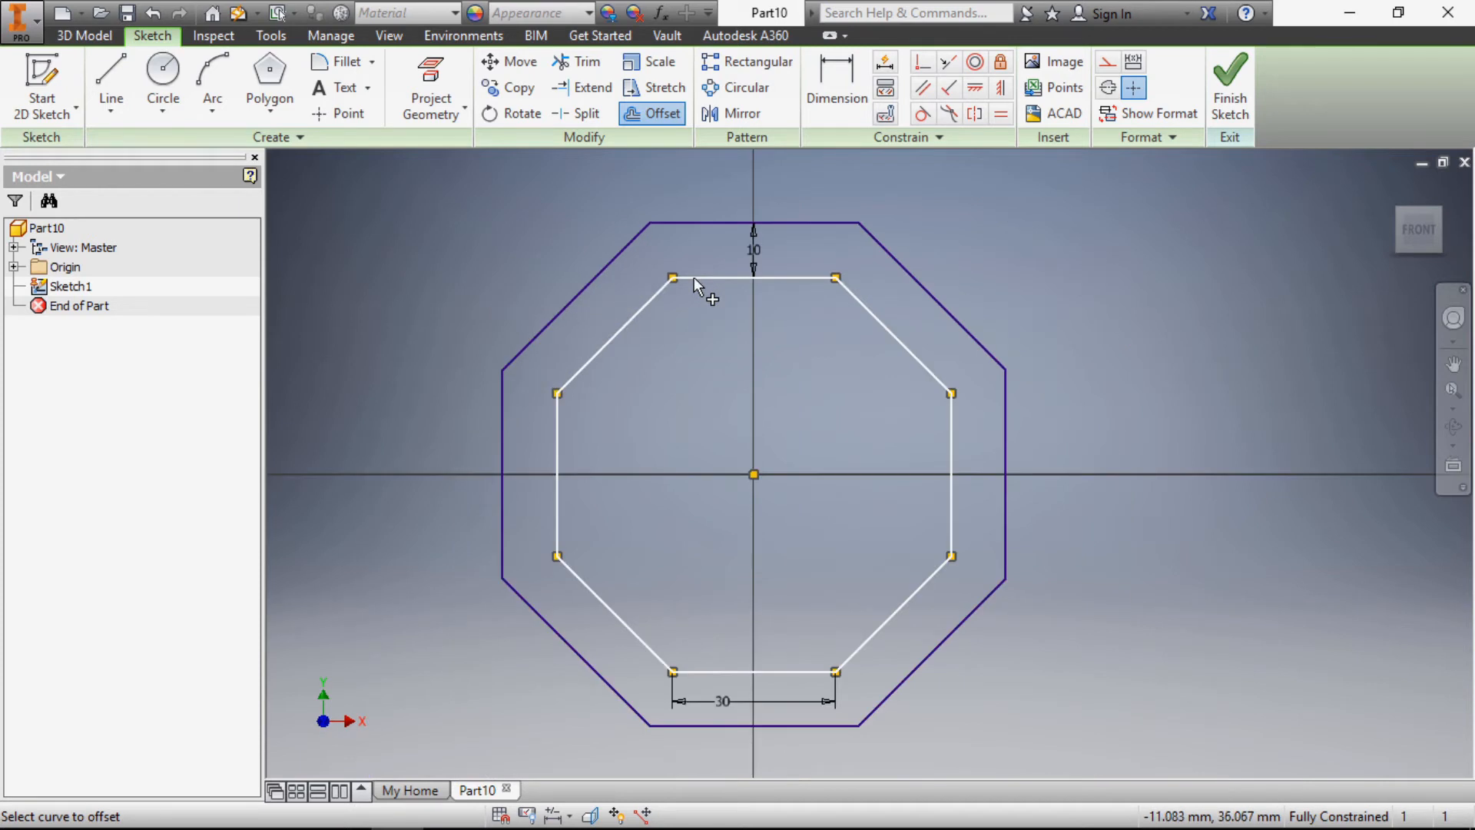
{"action": "right_click", "coordinate": [694, 278]}
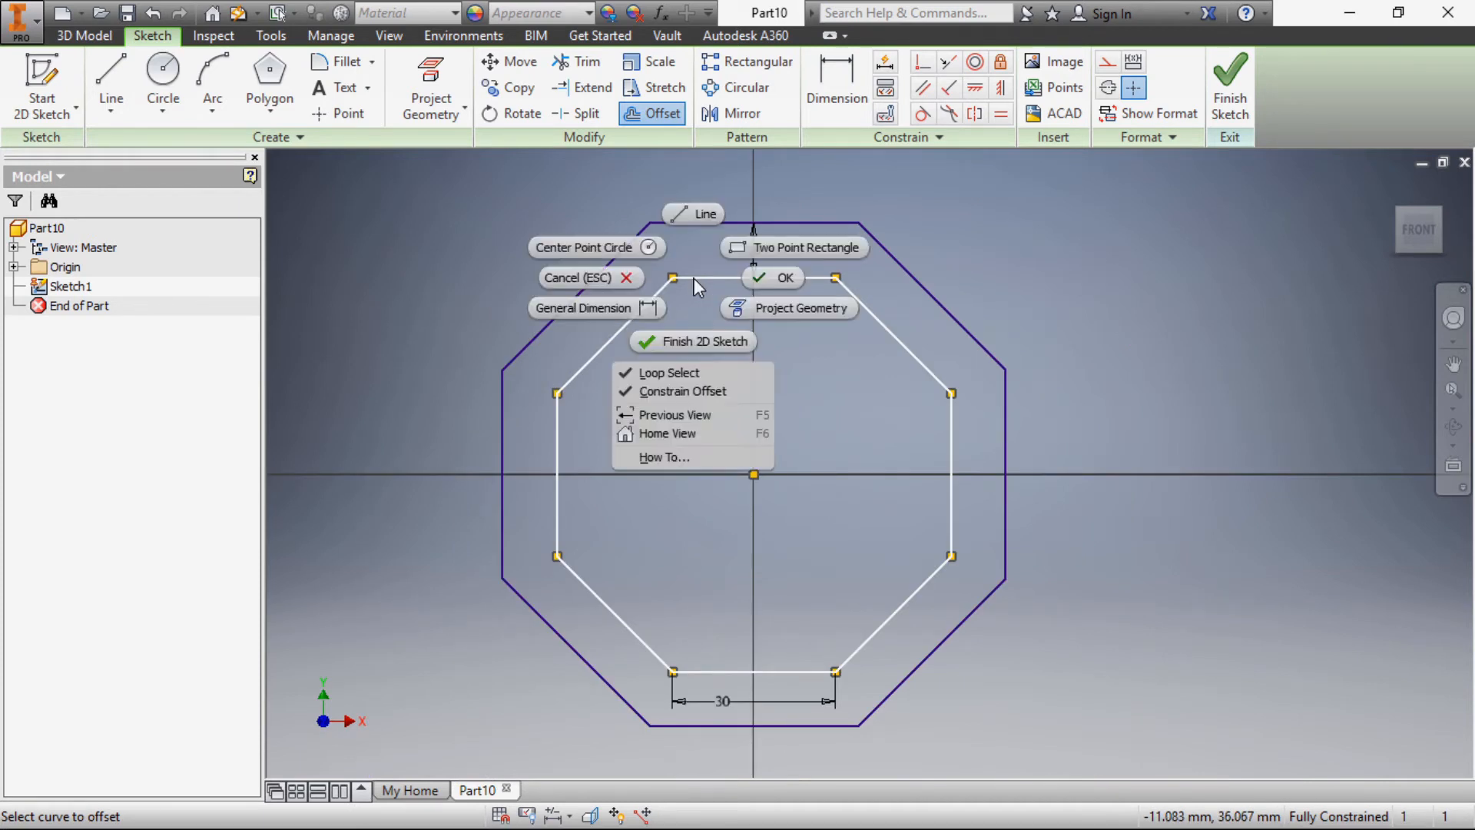
{"action": "left_click", "coordinate": [674, 372]}
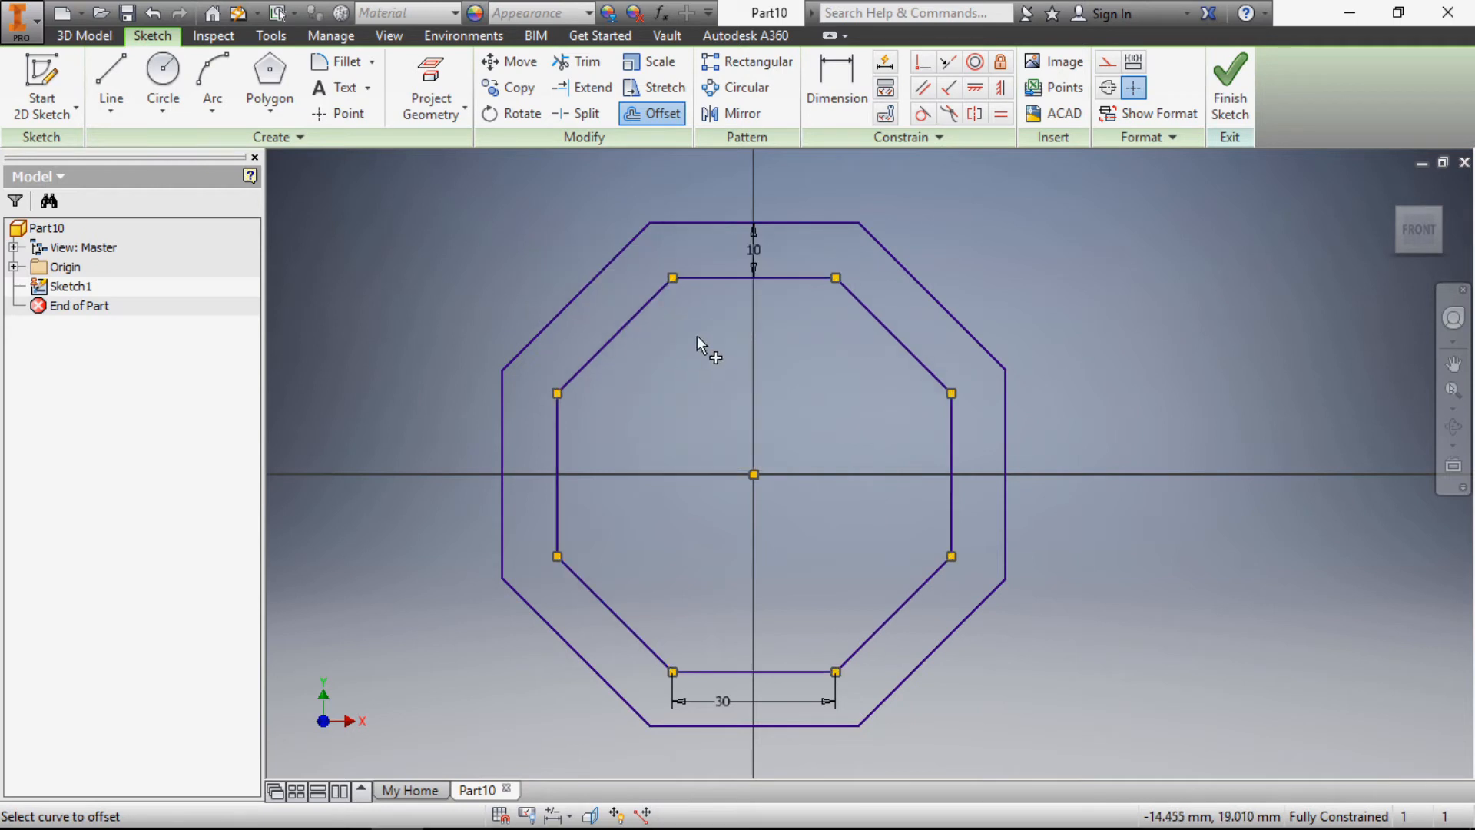
Offset the inner octagon's top edge and its two adjacent slanted edges inward by 10 mm
{"action": "left_click", "coordinate": [717, 275]}
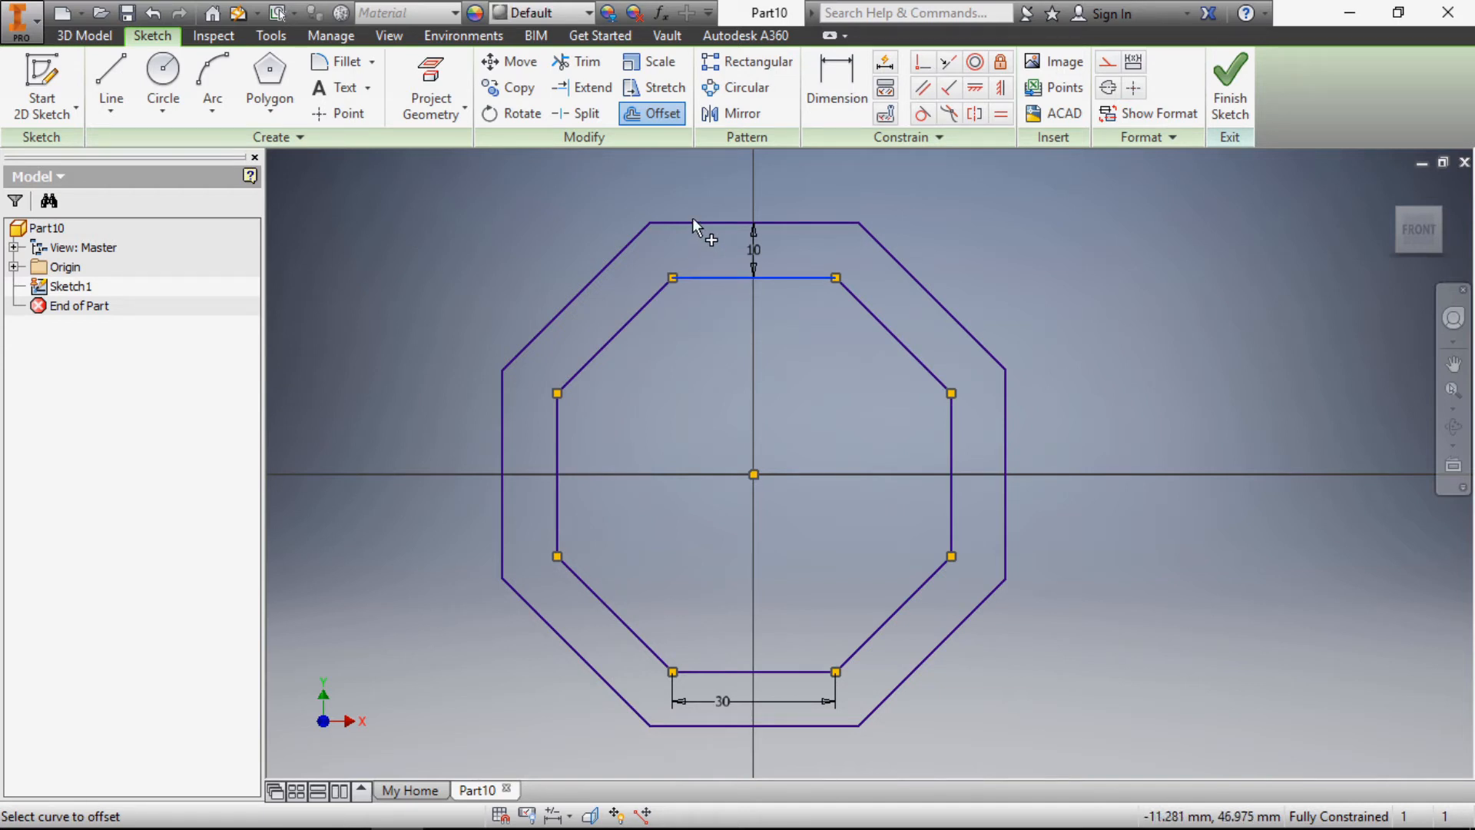
{"action": "scroll", "coordinate": [693, 218], "scroll_direction": "down", "scroll_amount": 3}
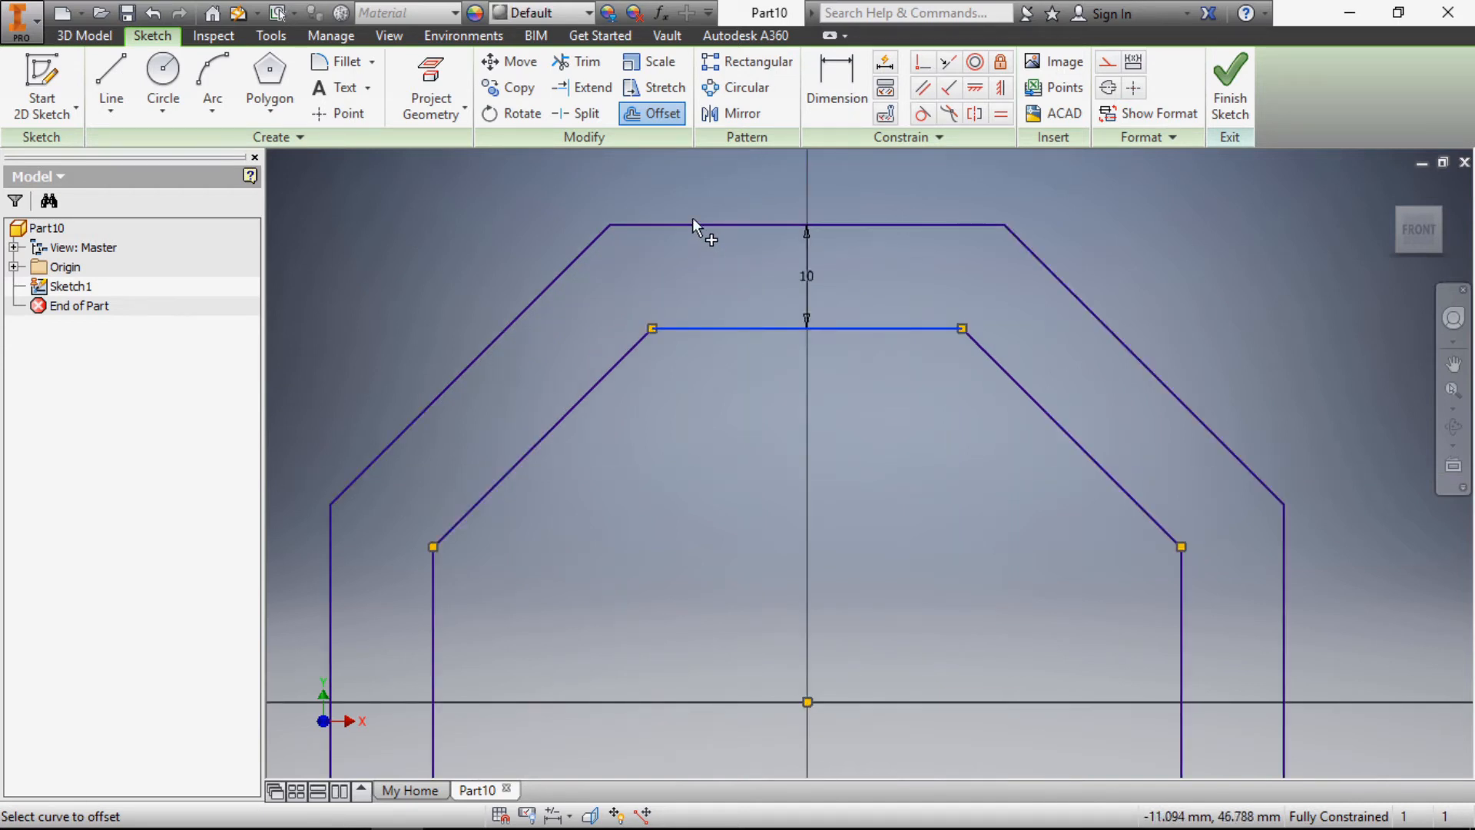
{"action": "left_click", "coordinate": [1014, 382]}
{"action": "left_click", "coordinate": [620, 353]}
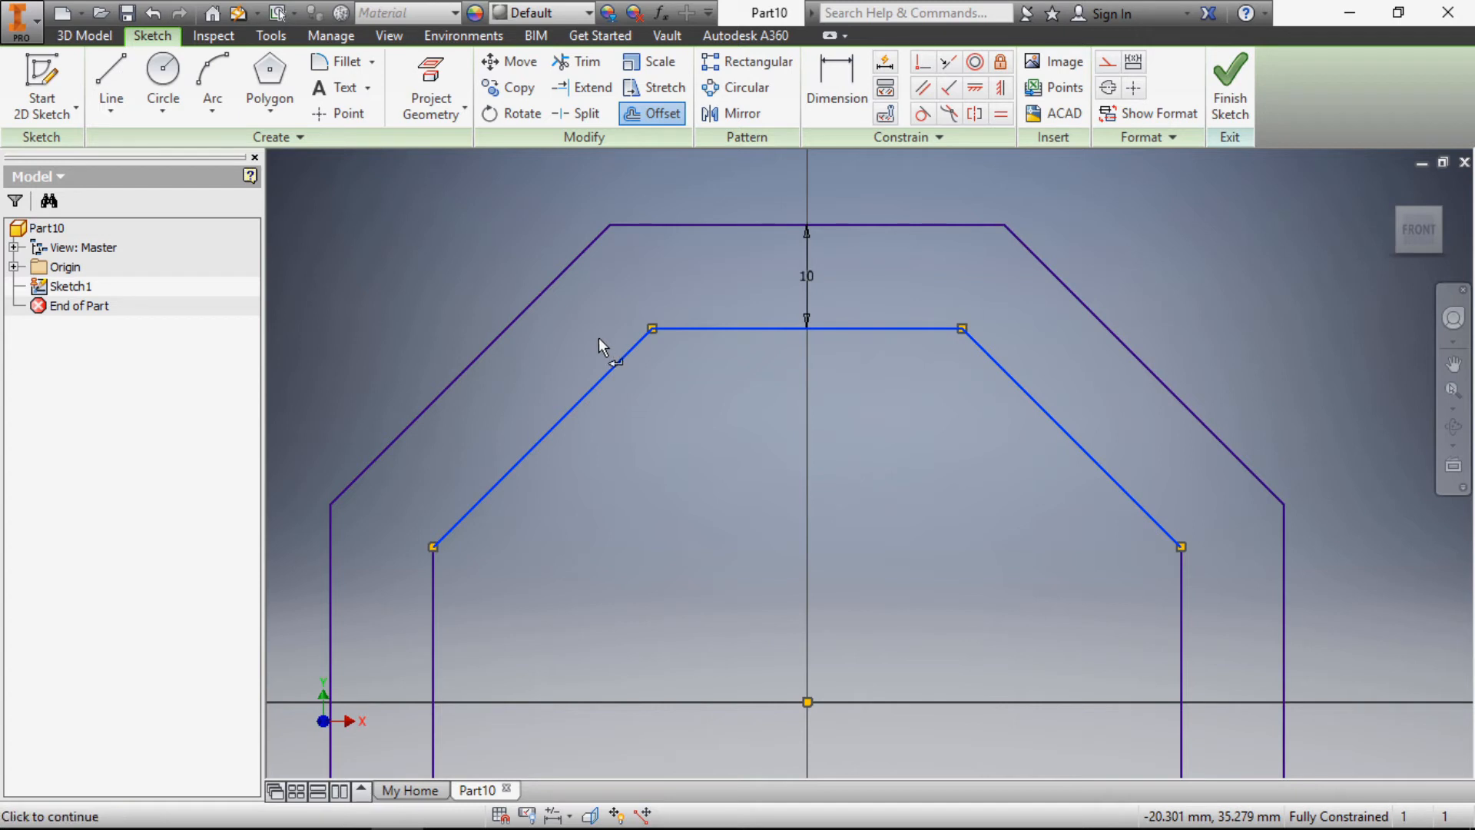
{"action": "right_click", "coordinate": [583, 284]}
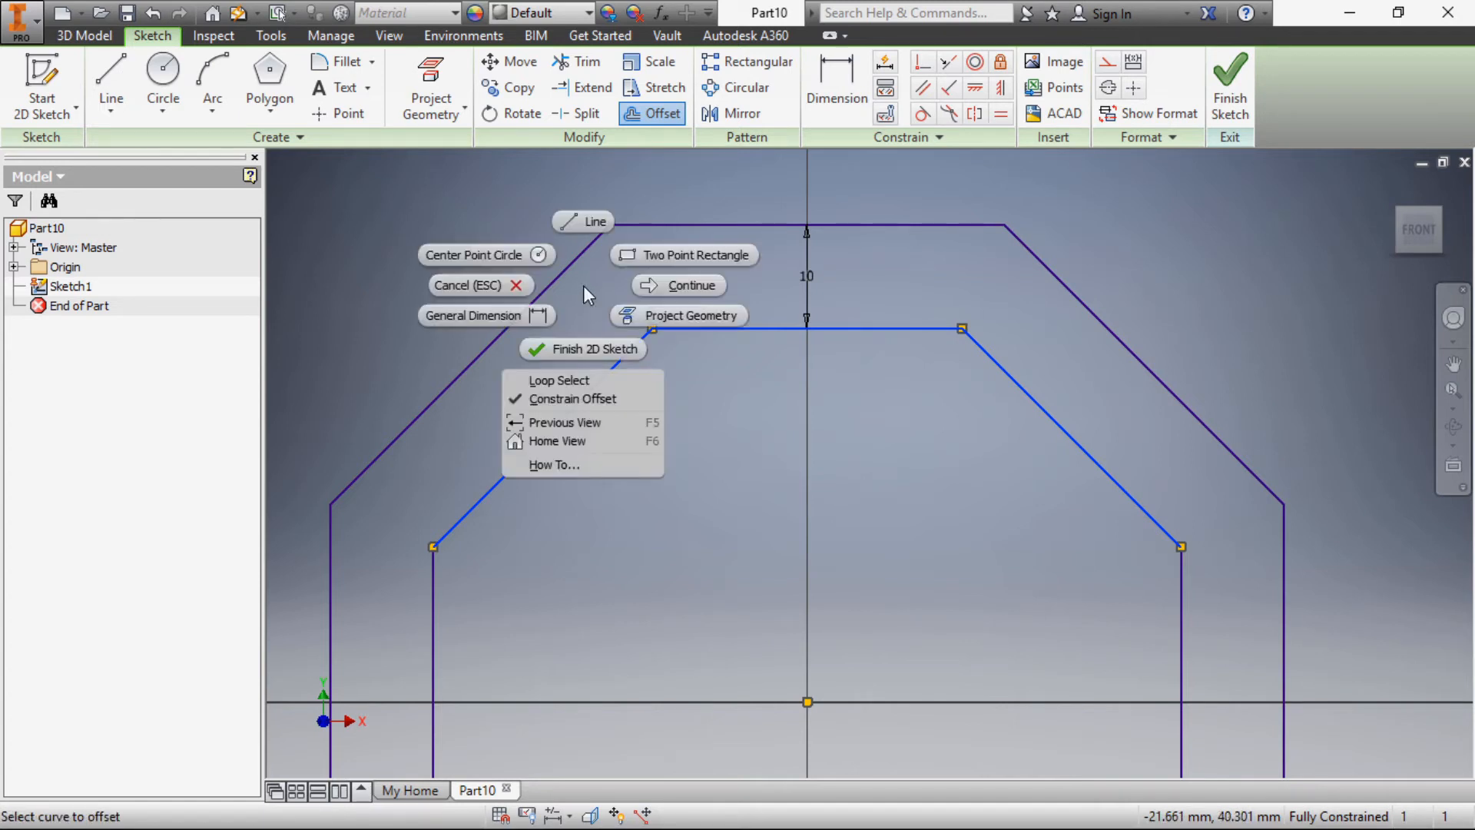
{"action": "left_click", "coordinate": [675, 281]}
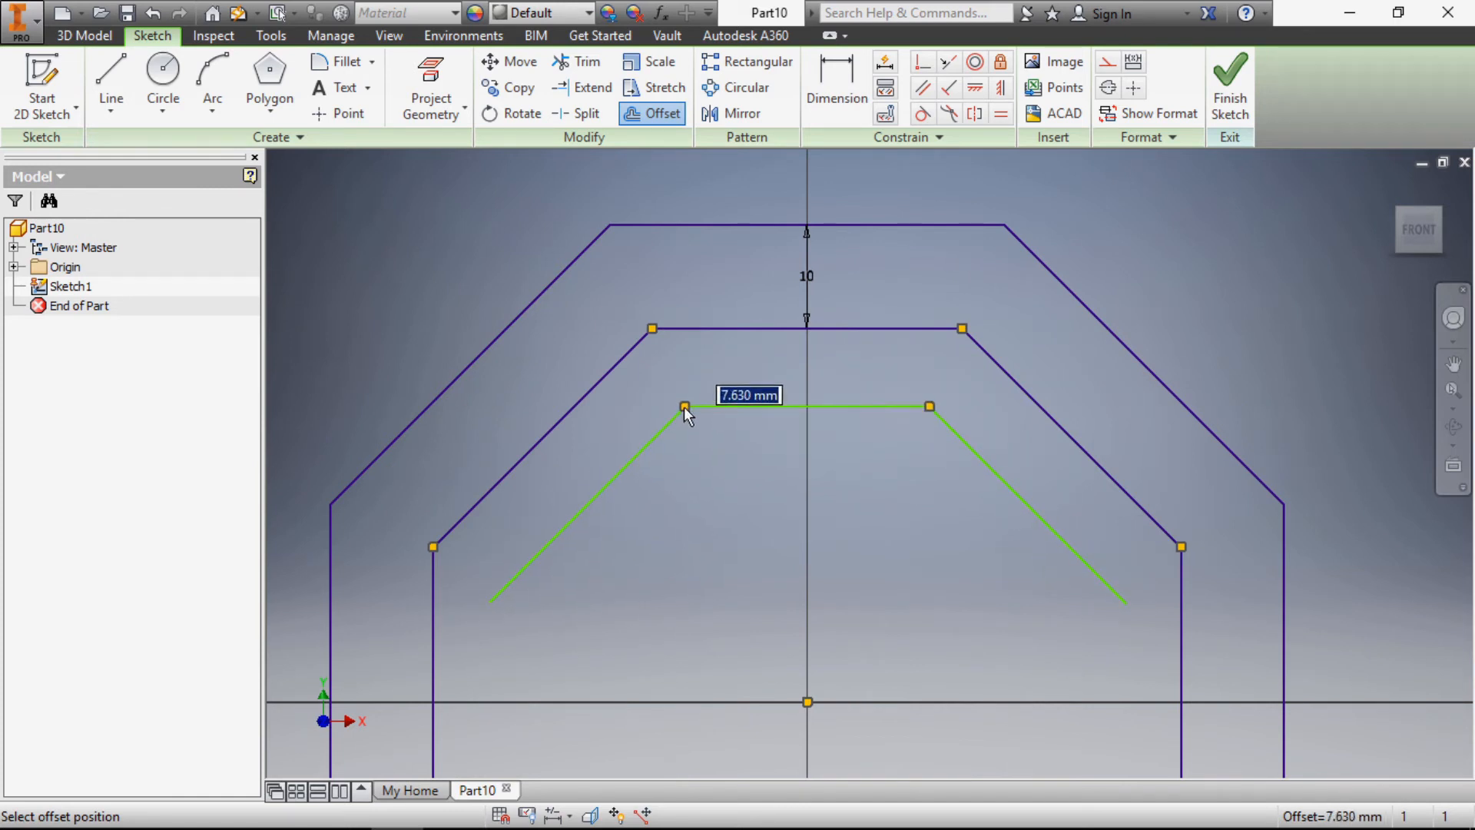
{"action": "type", "text": "10"}
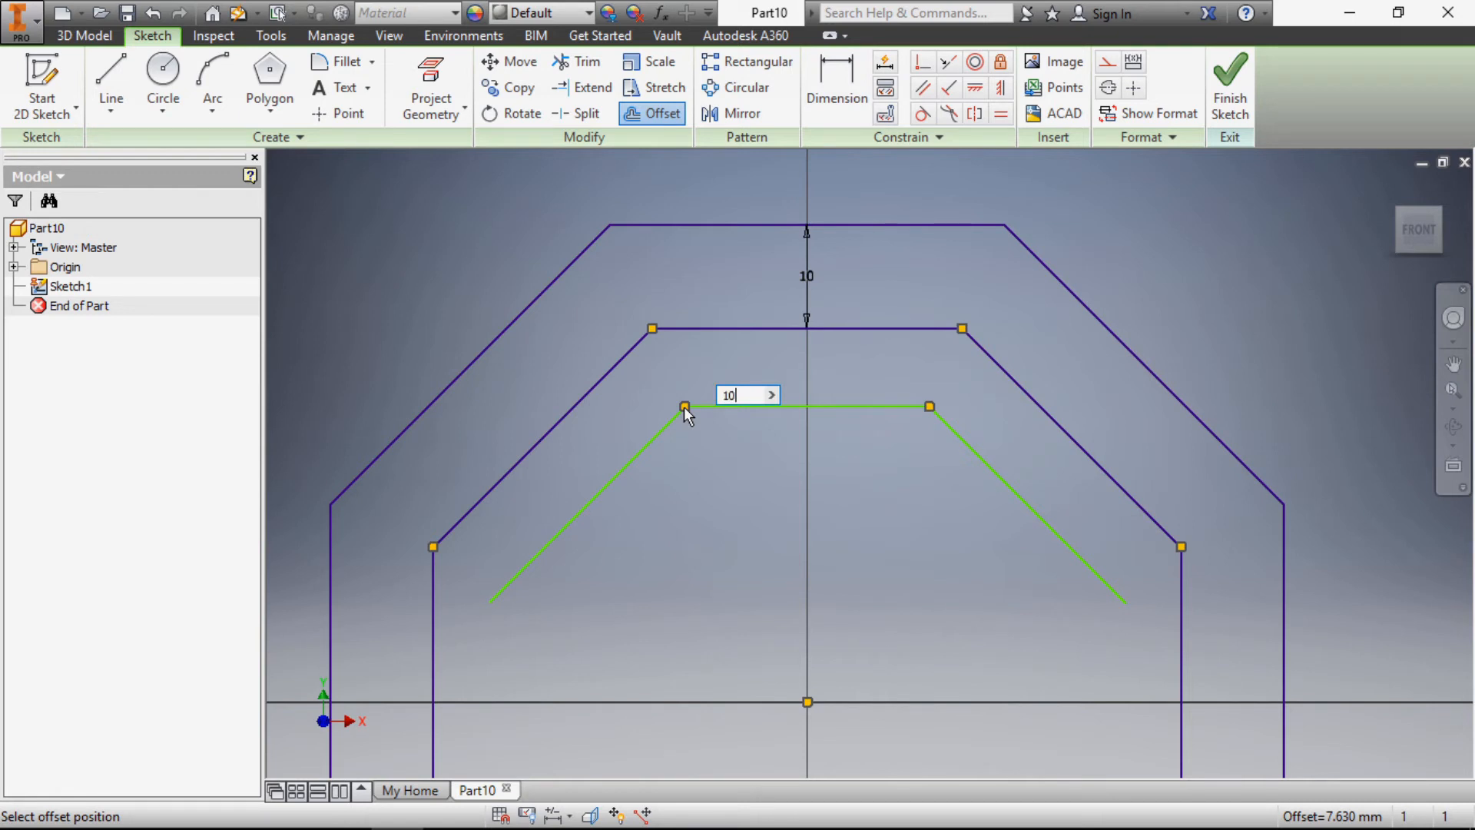
{"action": "key", "text": "Return"}
{"action": "scroll", "coordinate": [651, 395], "scroll_direction": "down", "scroll_amount": 4}
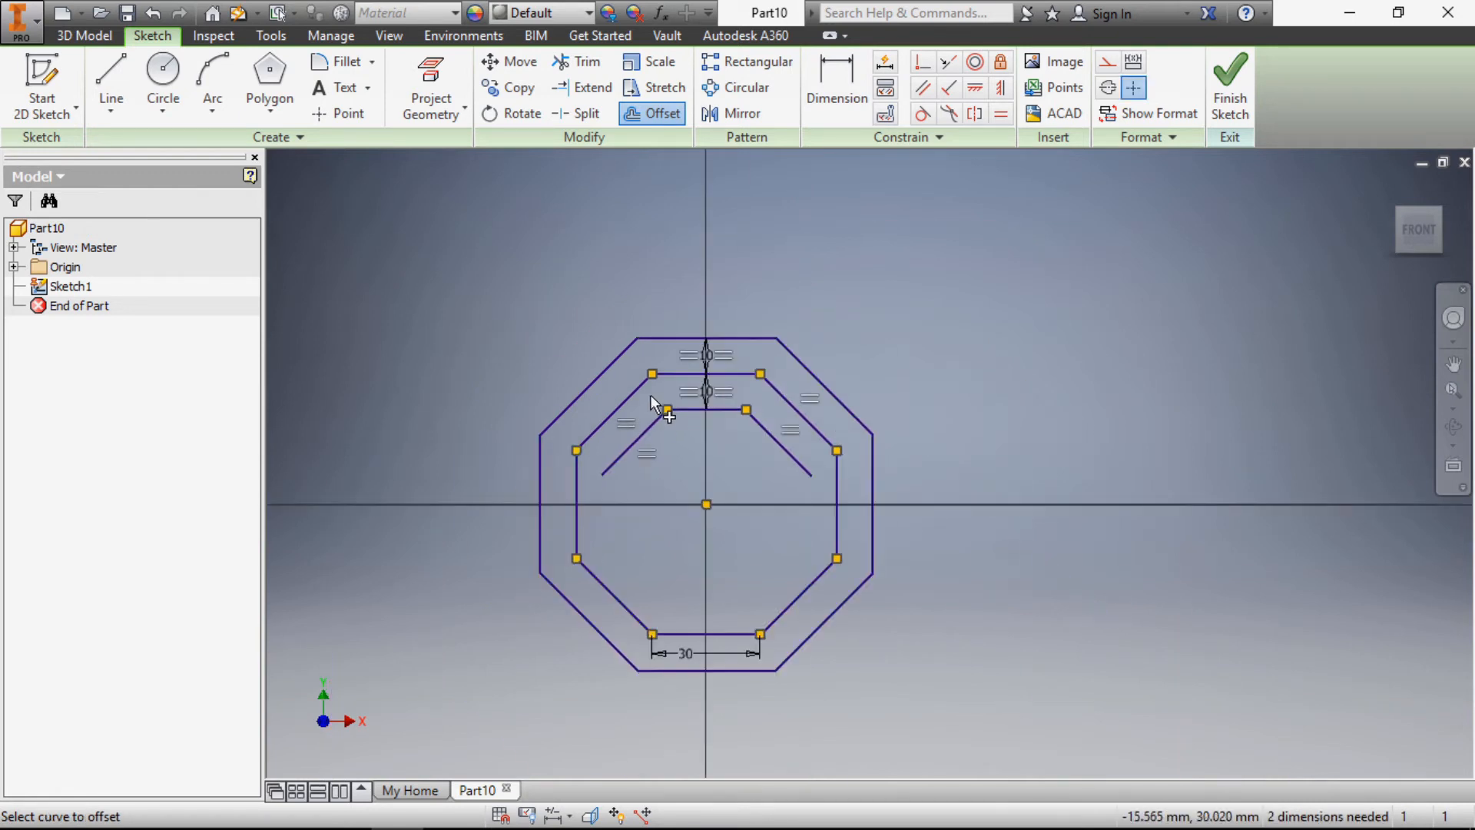
Sketch a two-point rectangle about 58 mm wide and 33 mm high to the right of the octagons
{"action": "scroll", "coordinate": [745, 491], "scroll_direction": "up", "scroll_amount": 3}
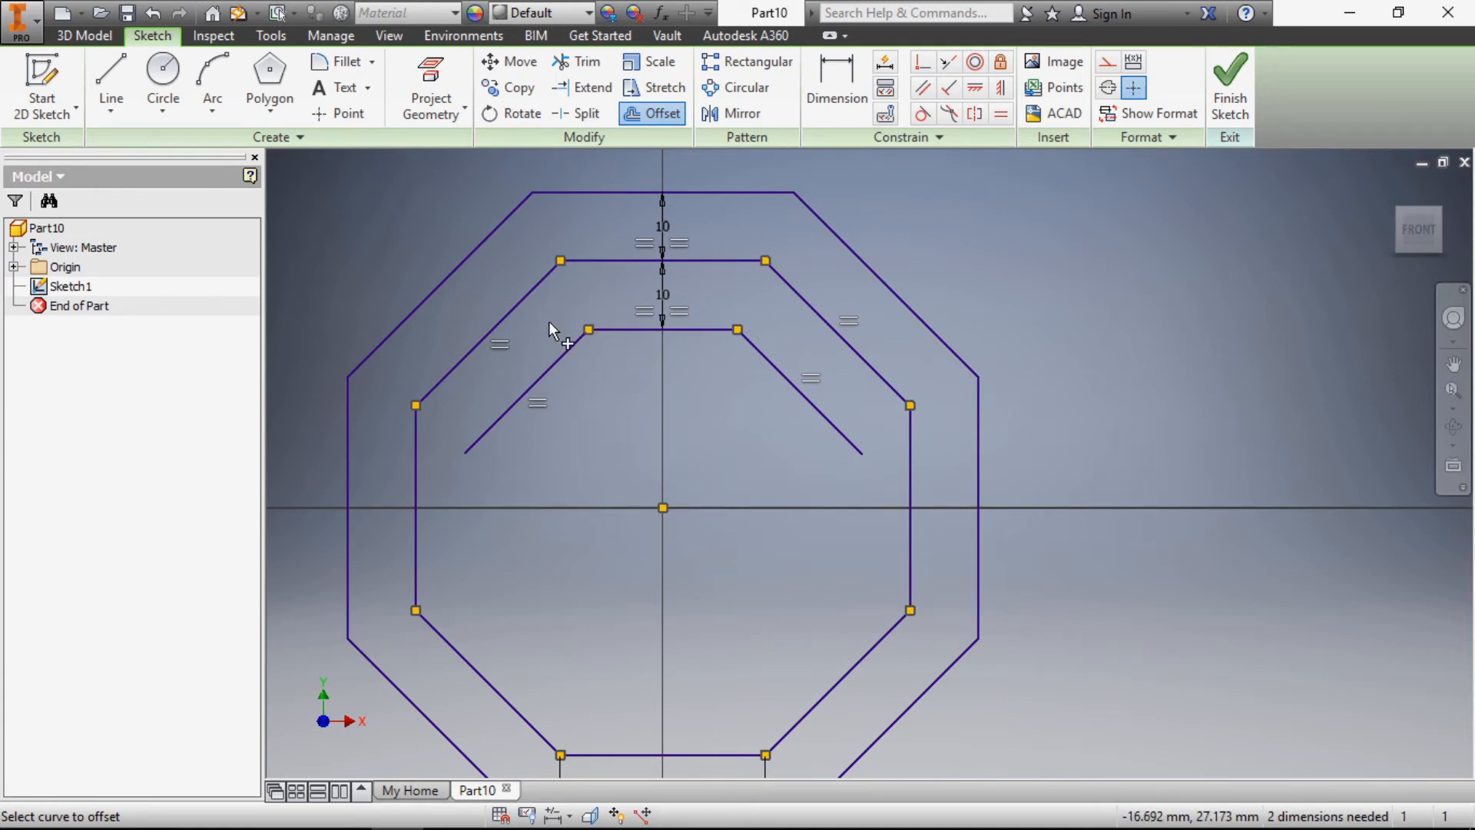
{"action": "scroll", "coordinate": [499, 275], "scroll_direction": "down", "scroll_amount": 3}
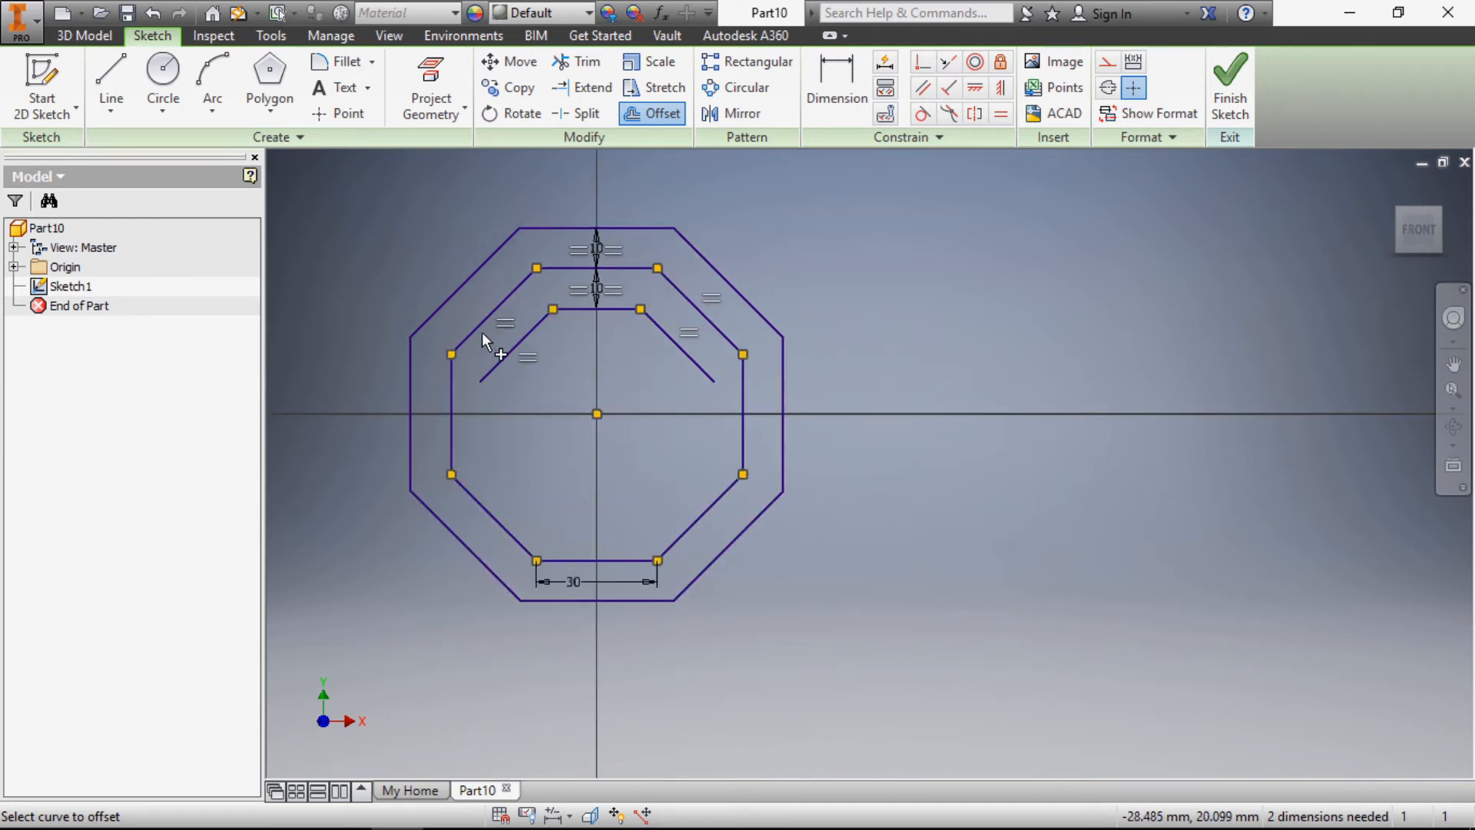
{"action": "right_click", "coordinate": [893, 267]}
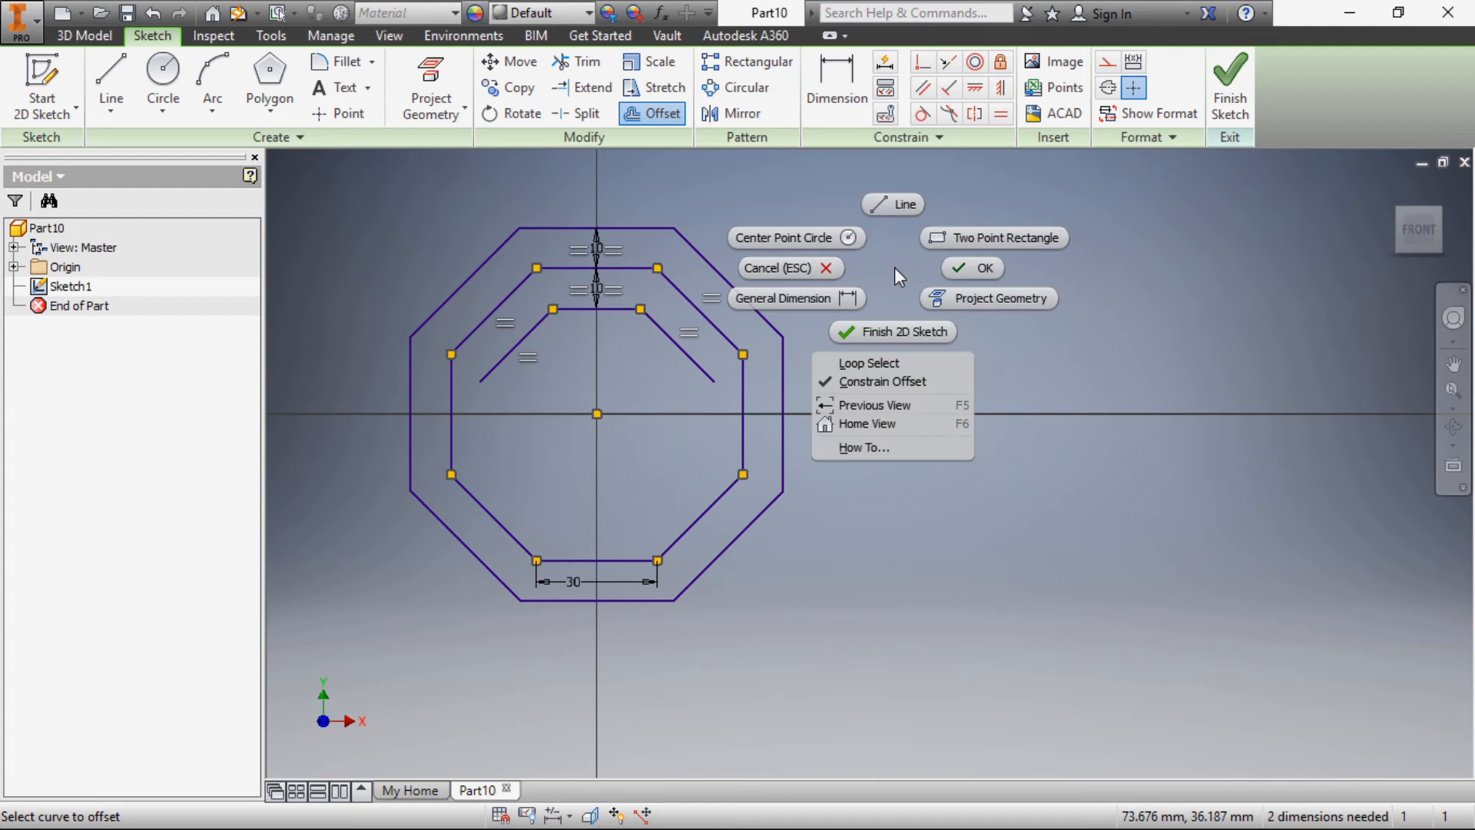
{"action": "left_click", "coordinate": [998, 236]}
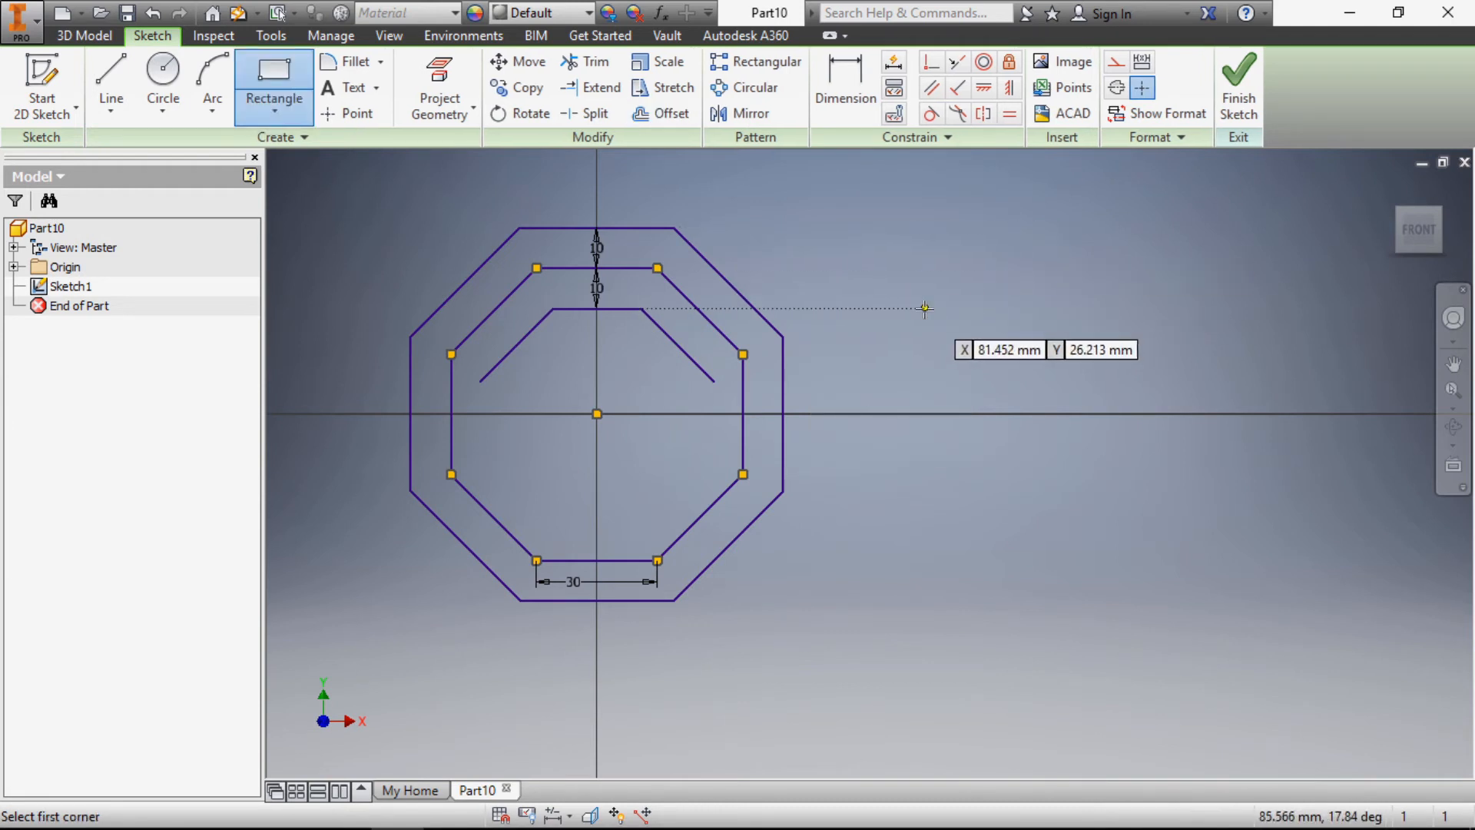
{"action": "left_click", "coordinate": [912, 360]}
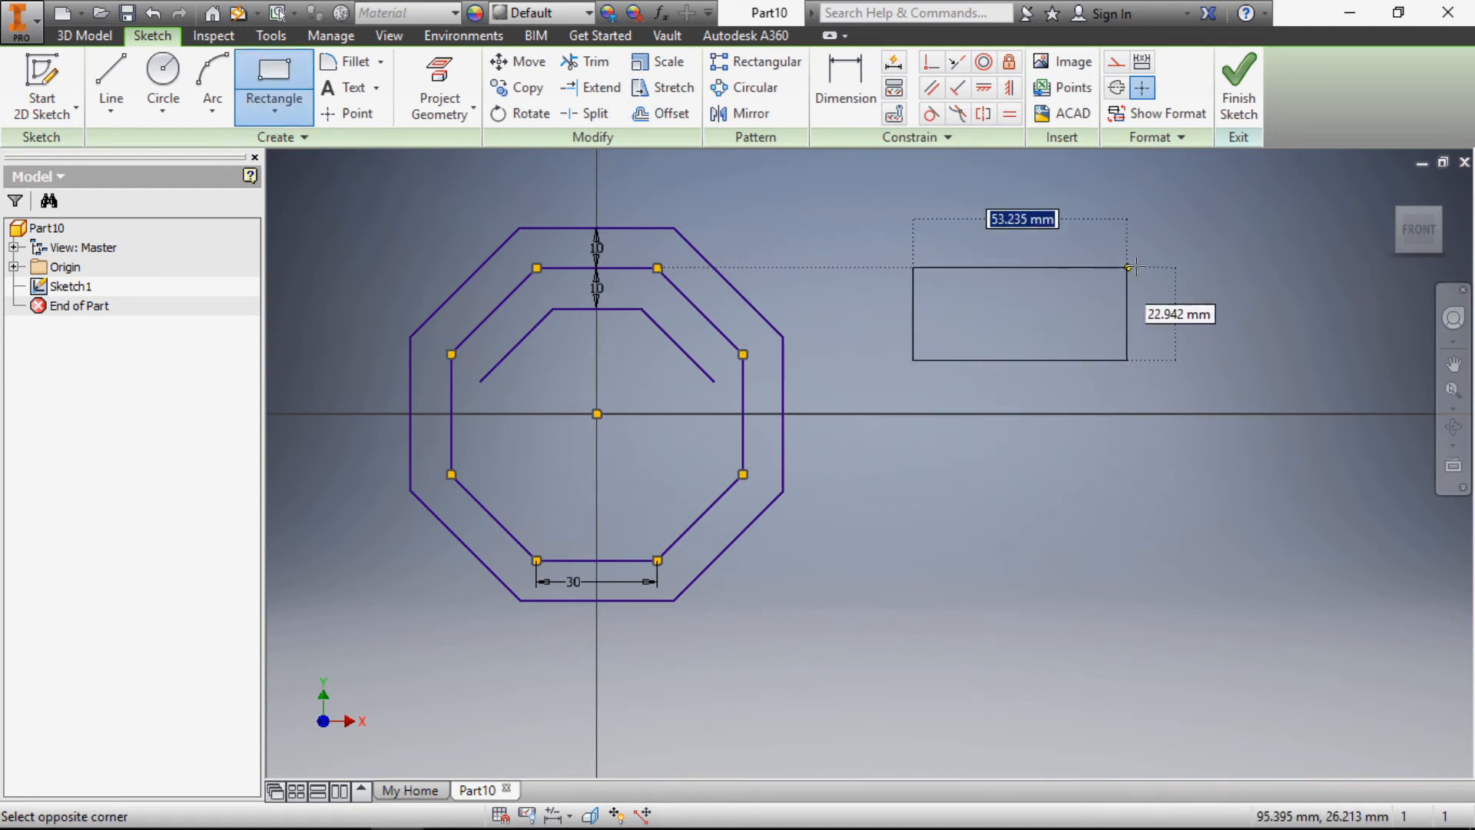
{"action": "left_click", "coordinate": [1147, 228]}
{"action": "scroll", "coordinate": [1082, 248], "scroll_direction": "down", "scroll_amount": 1}
{"action": "middle_click_drag", "start_coordinate": [1082, 248], "coordinate": [812, 290]}
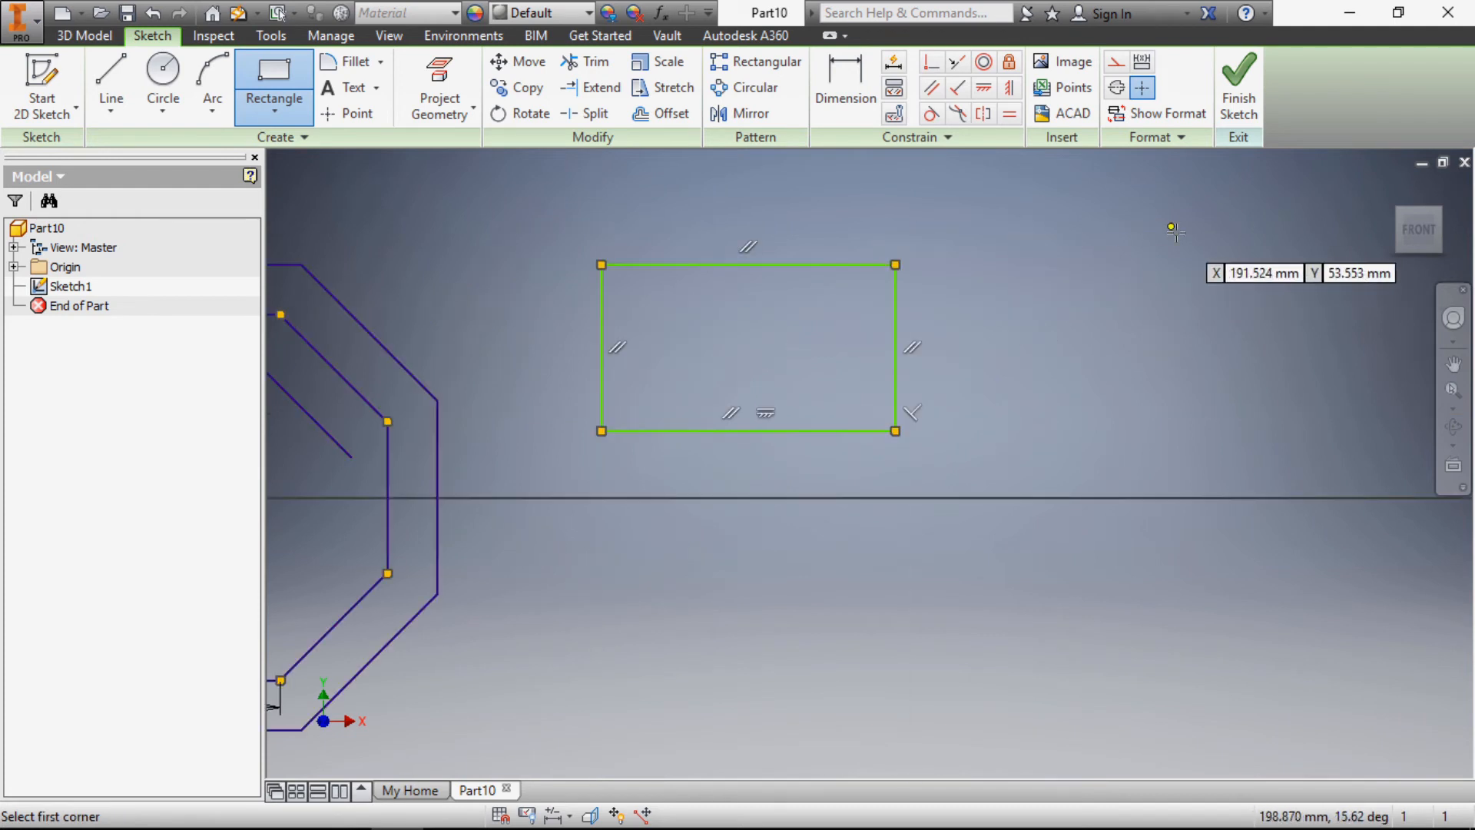
Dimension the rectangle's top edge to 30 mm
{"action": "left_click", "coordinate": [859, 70]}
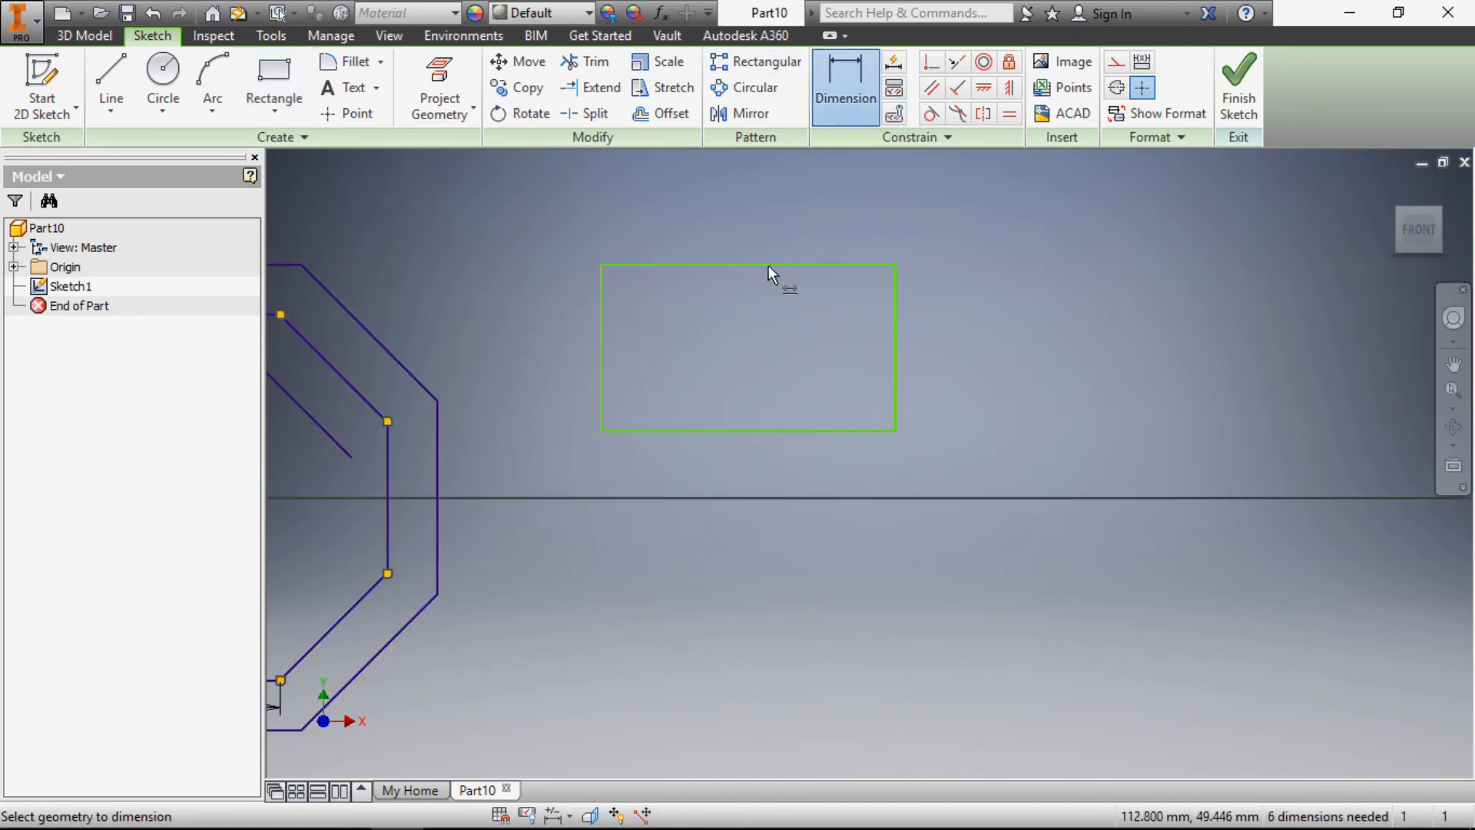
{"action": "left_click", "coordinate": [767, 265]}
{"action": "left_click", "coordinate": [756, 190]}
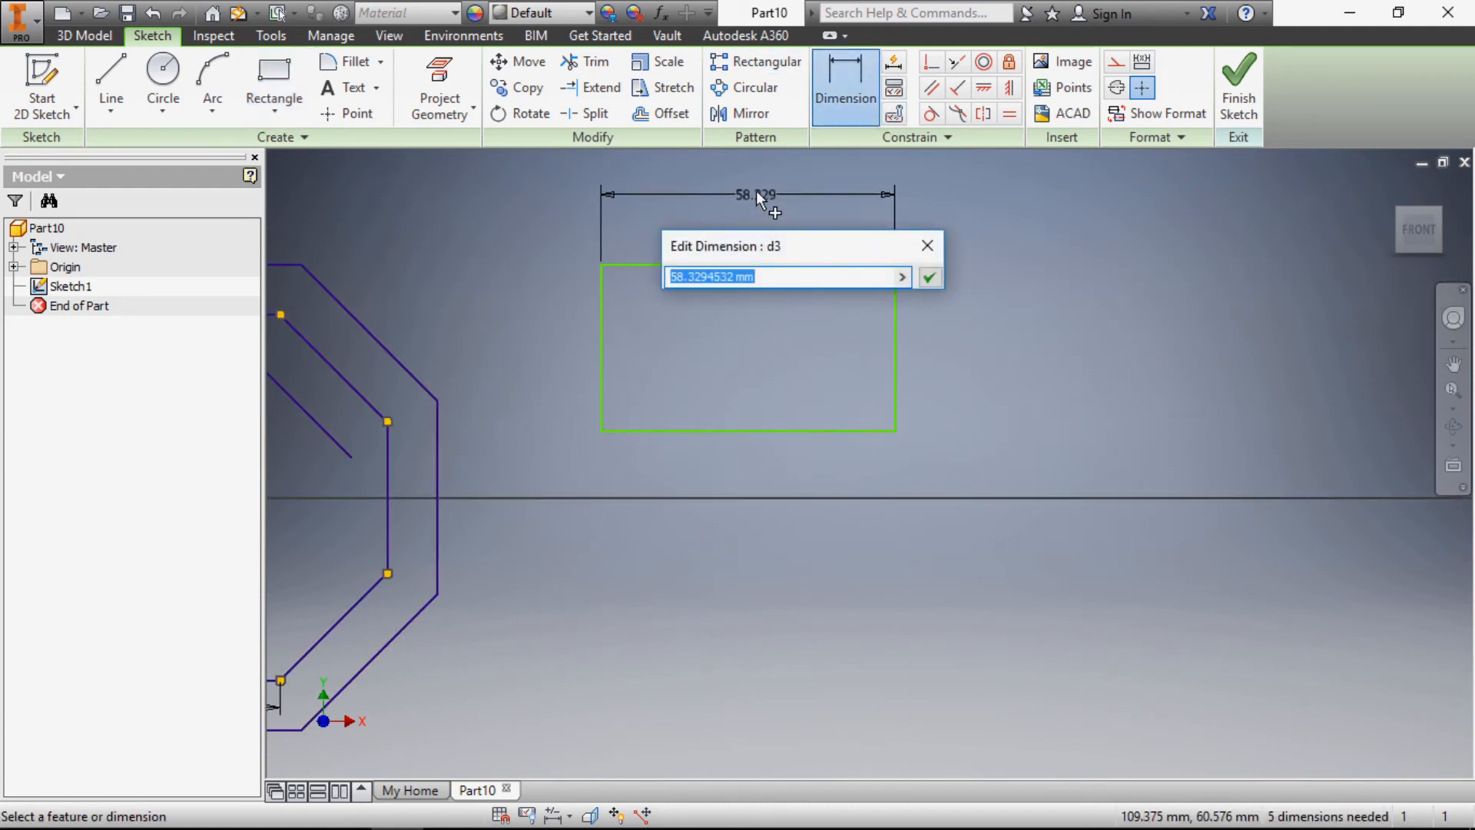
{"action": "type", "text": "30"}
{"action": "key", "text": "Return"}
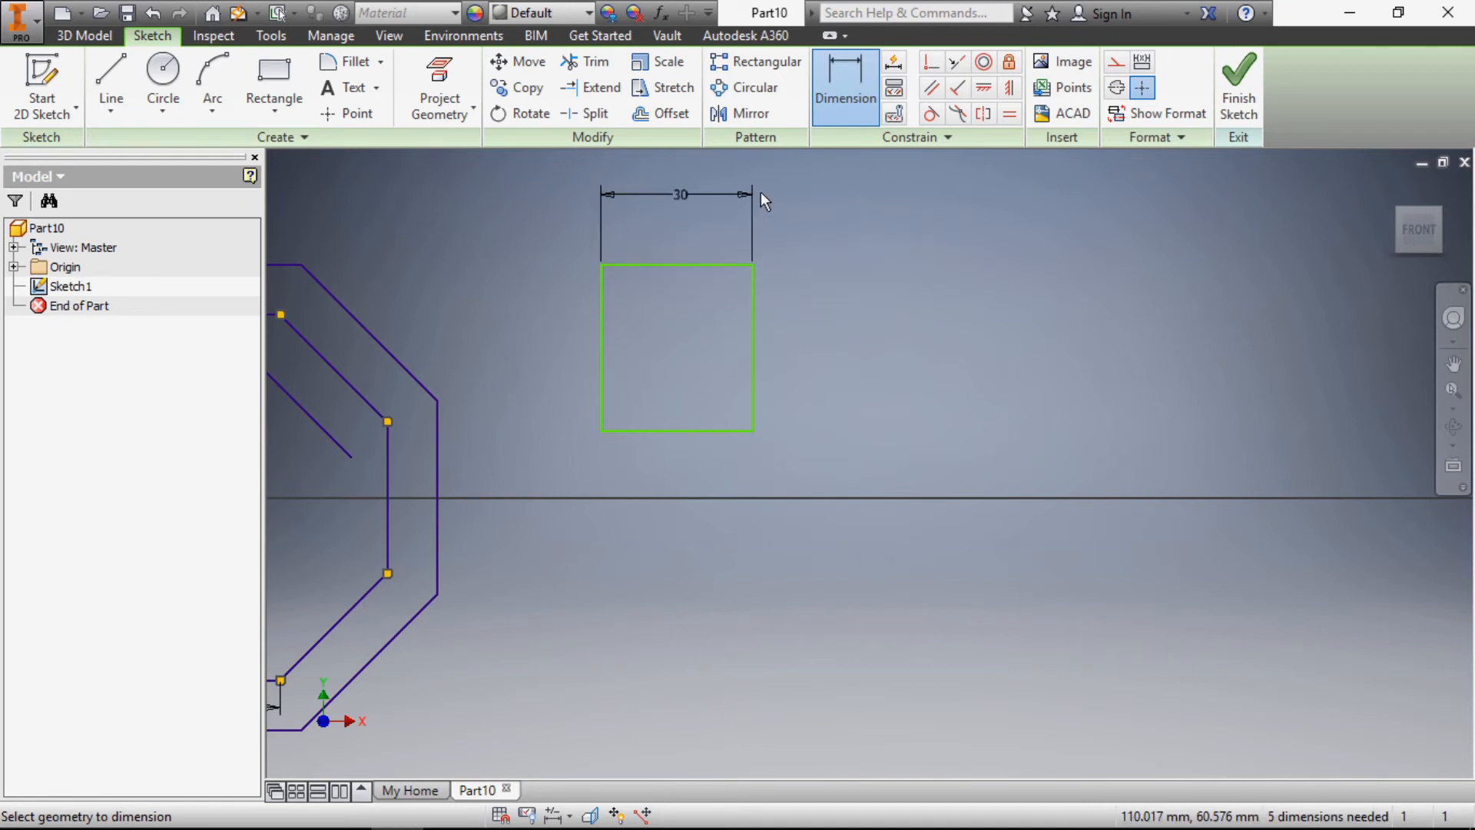
Dimension the rectangle's right edge to 20 mm
{"action": "left_click", "coordinate": [752, 295]}
{"action": "left_click", "coordinate": [803, 309]}
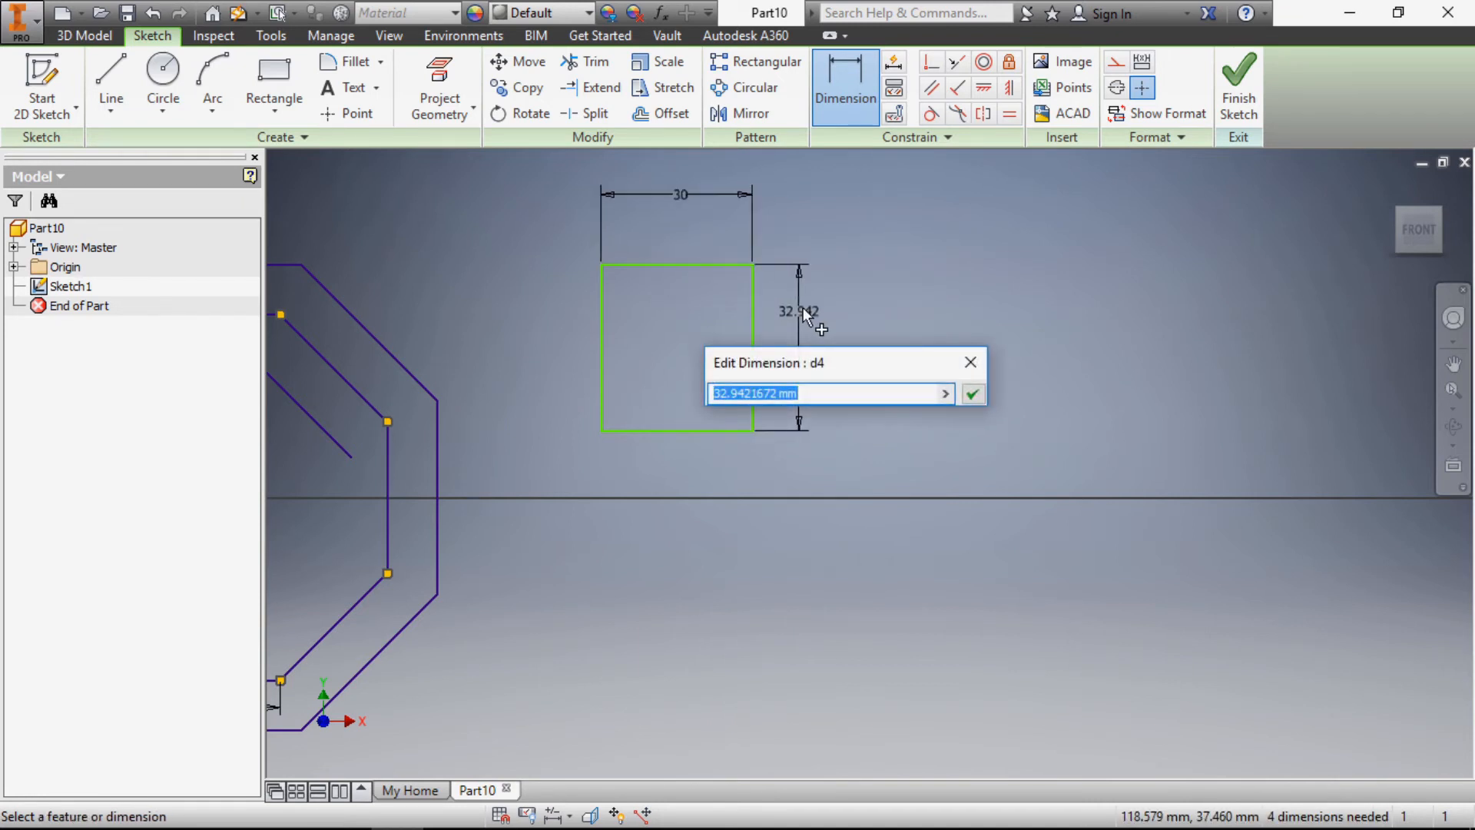
{"action": "type", "text": "20"}
{"action": "key", "text": "Return"}
{"action": "scroll", "coordinate": [710, 371], "scroll_direction": "down", "scroll_amount": 3}
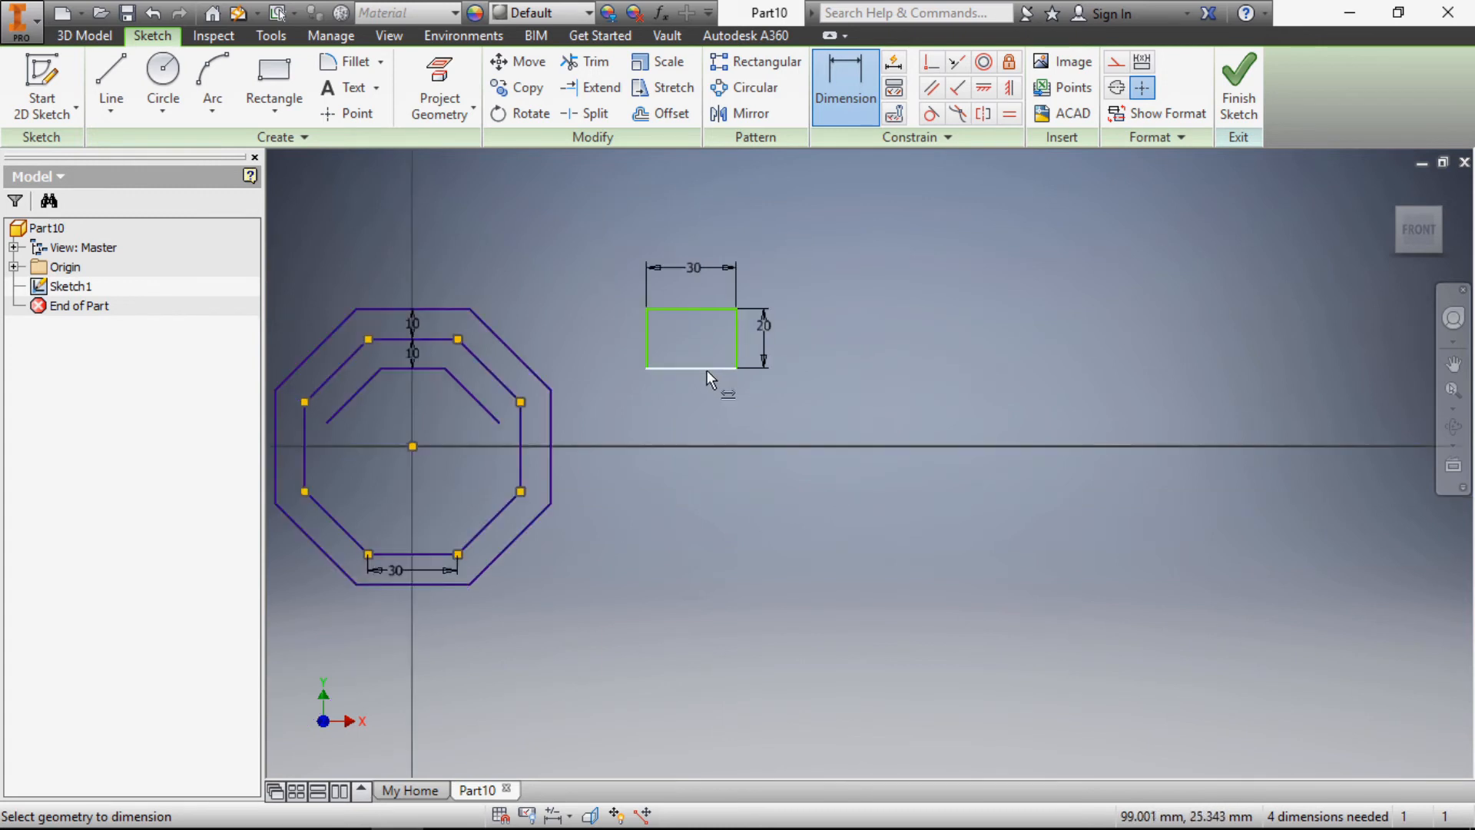
{"action": "key", "text": "Escape"}
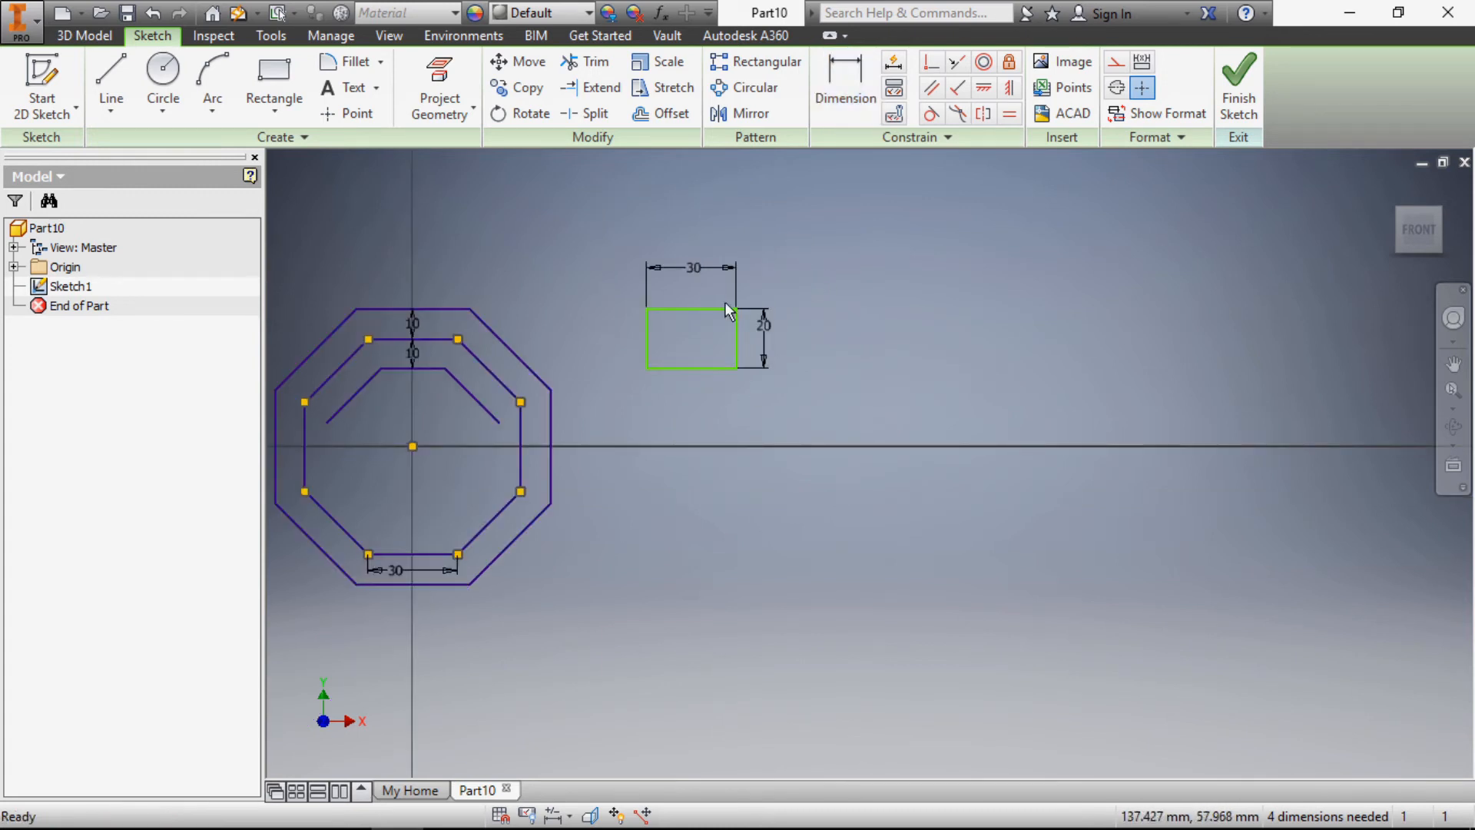
Scale the whole rectangle by a factor of 2 about its lower-left corner, allowing its existing dimensions to be relaxed
{"action": "scroll", "coordinate": [573, 269], "scroll_direction": "up", "scroll_amount": 2}
{"action": "left_click_drag", "start_coordinate": [574, 232], "coordinate": [1088, 518]}
{"action": "left_click", "coordinate": [1140, 445]}
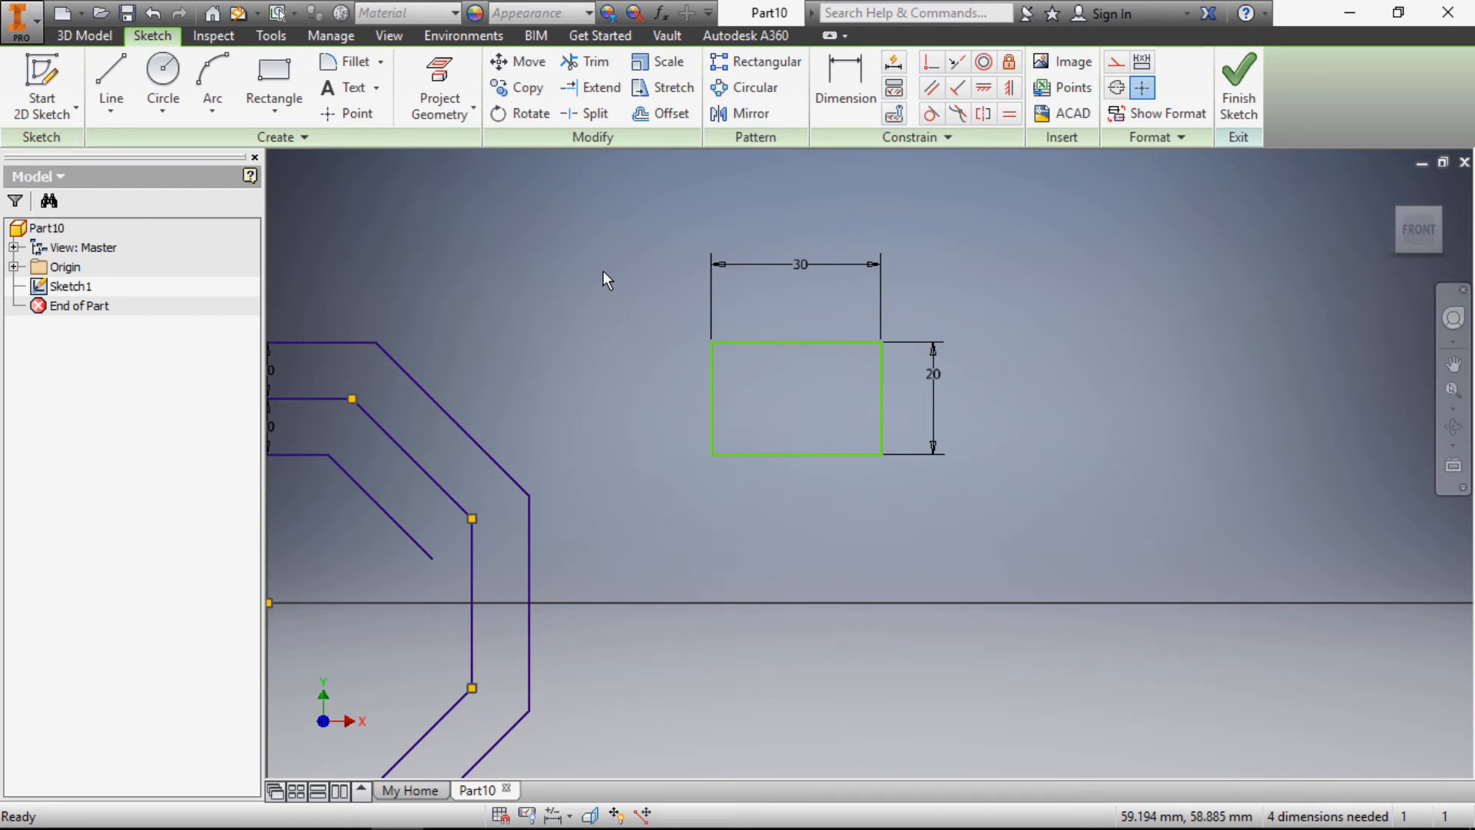
{"action": "left_click", "coordinate": [659, 67]}
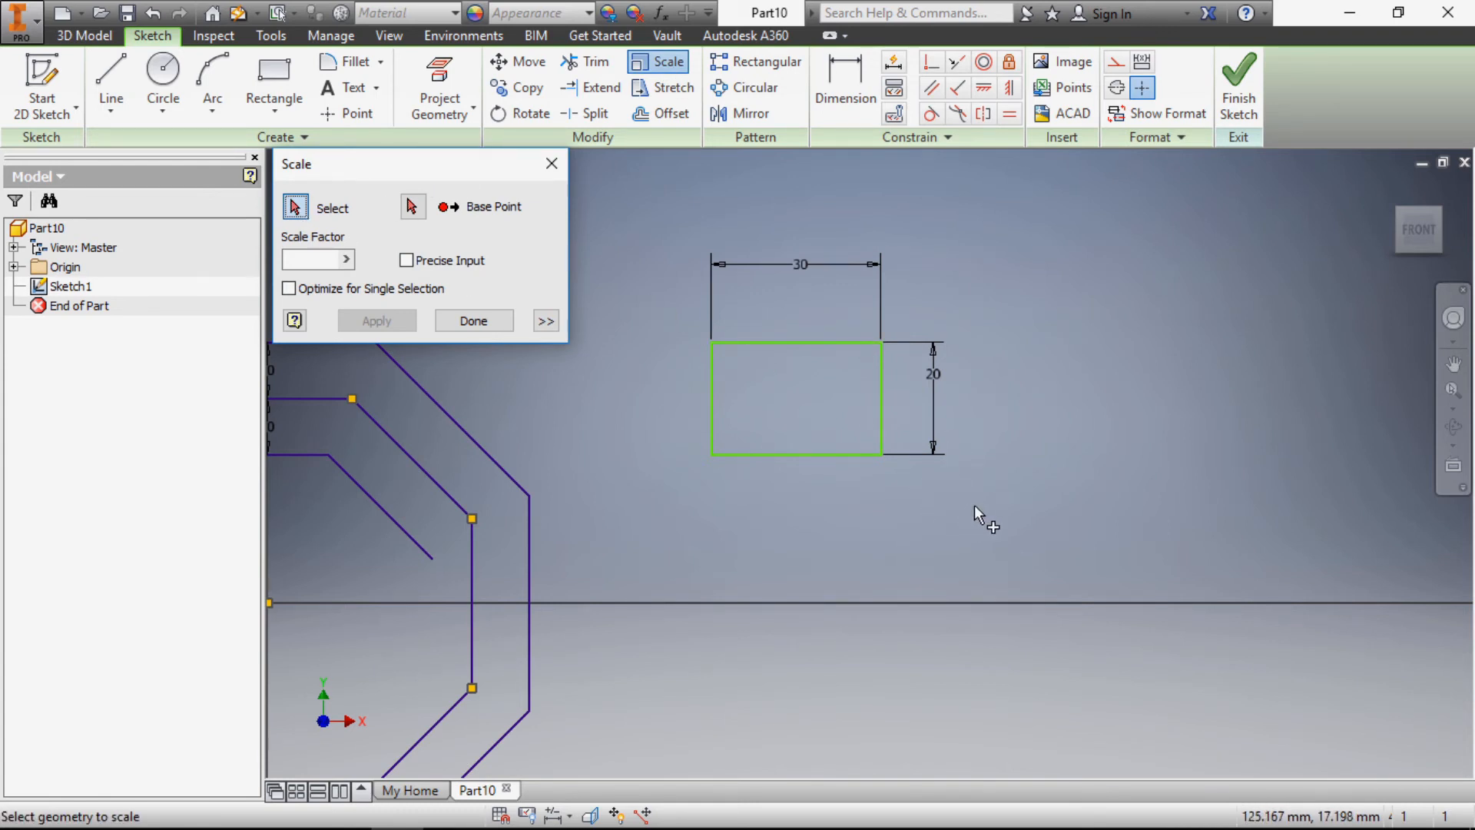
{"action": "mouse_move", "coordinate": [1026, 510]}
{"action": "left_mouse_down"}
{"action": "mouse_move", "coordinate": [831, 343]}
{"action": "mouse_move", "coordinate": [749, 314]}
{"action": "mouse_move", "coordinate": [659, 320]}
{"action": "left_mouse_up"}
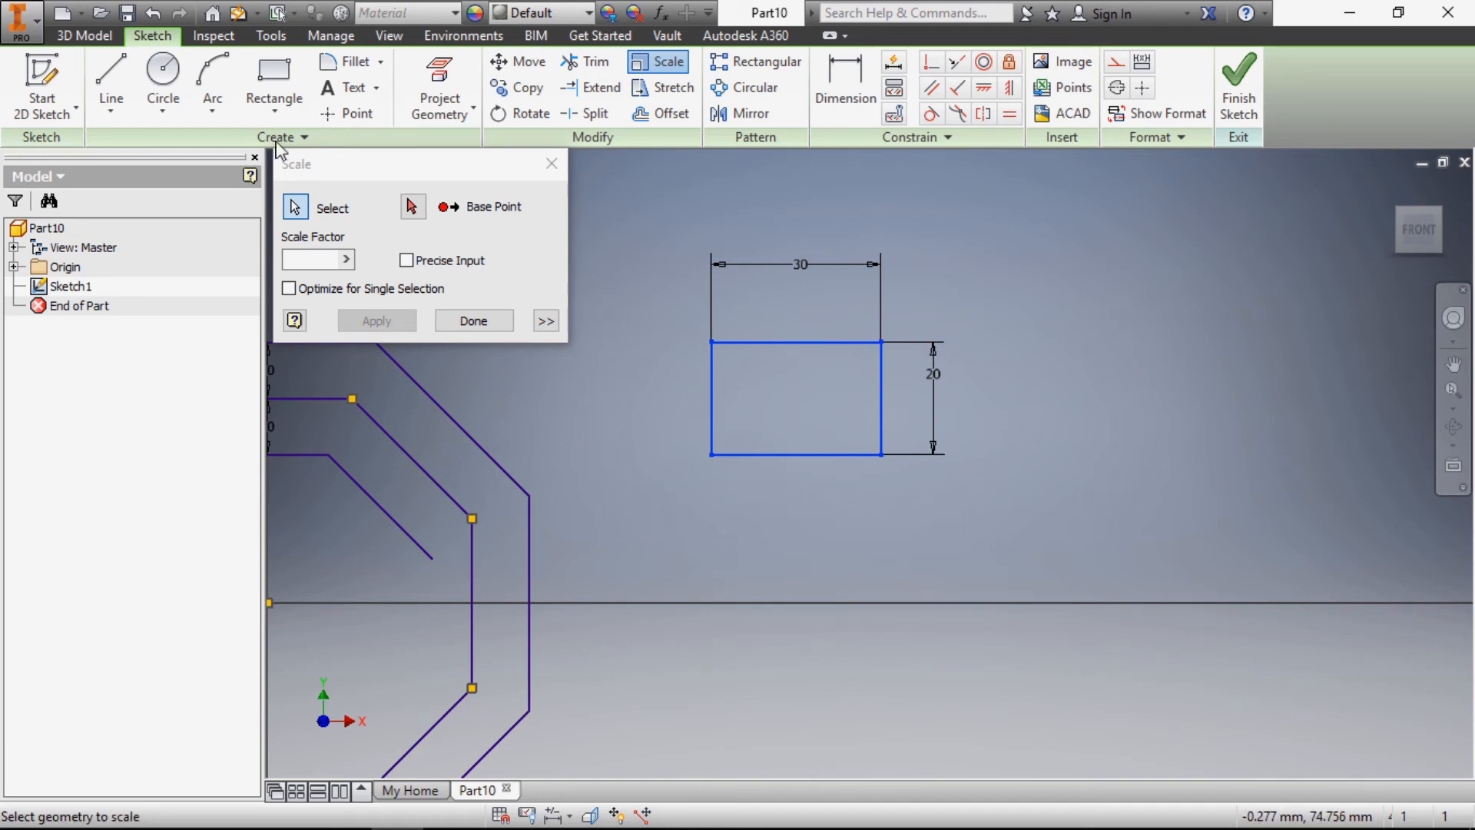
{"action": "left_click", "coordinate": [415, 208]}
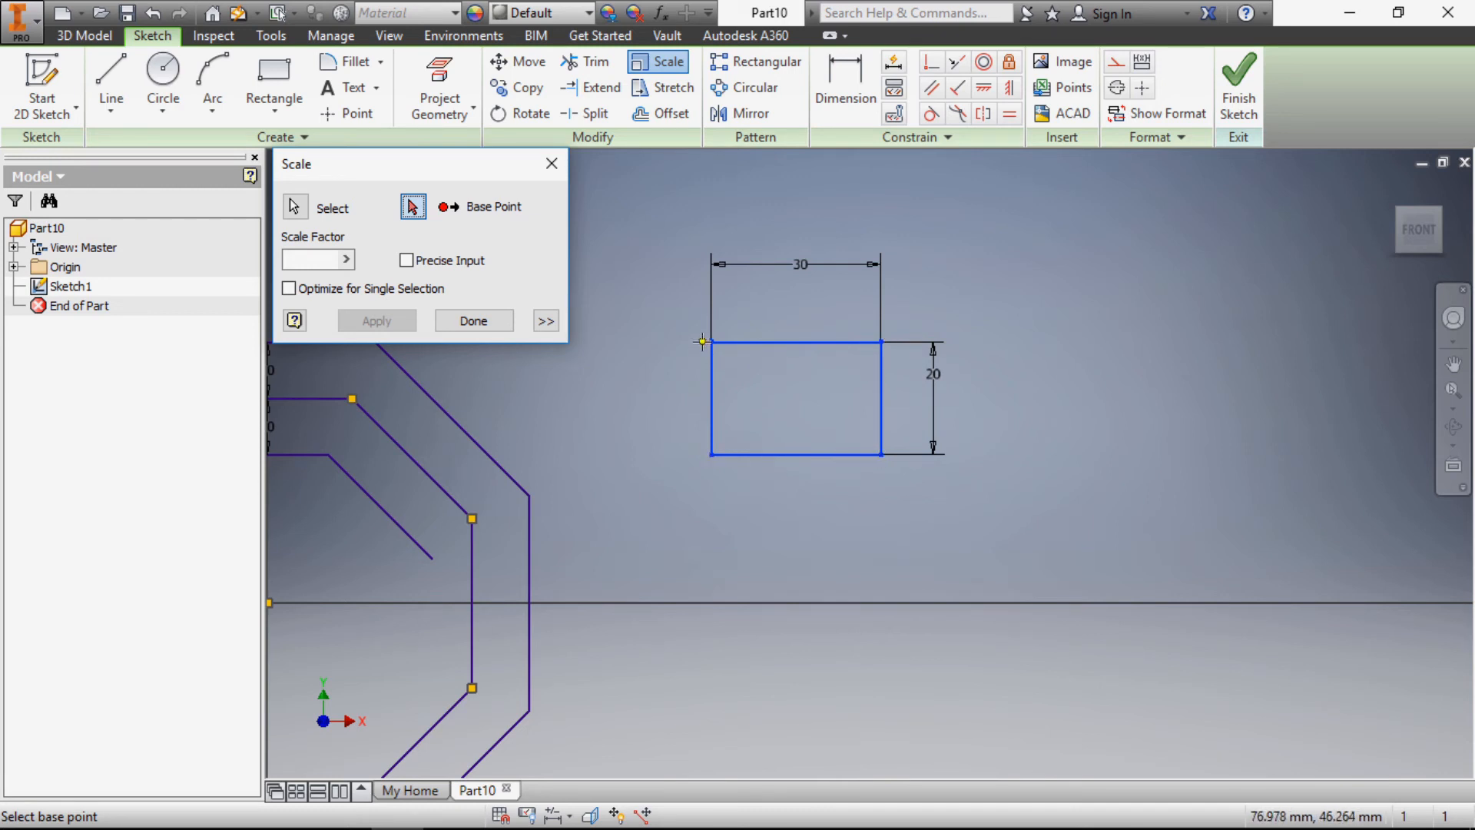
{"action": "left_click", "coordinate": [711, 454]}
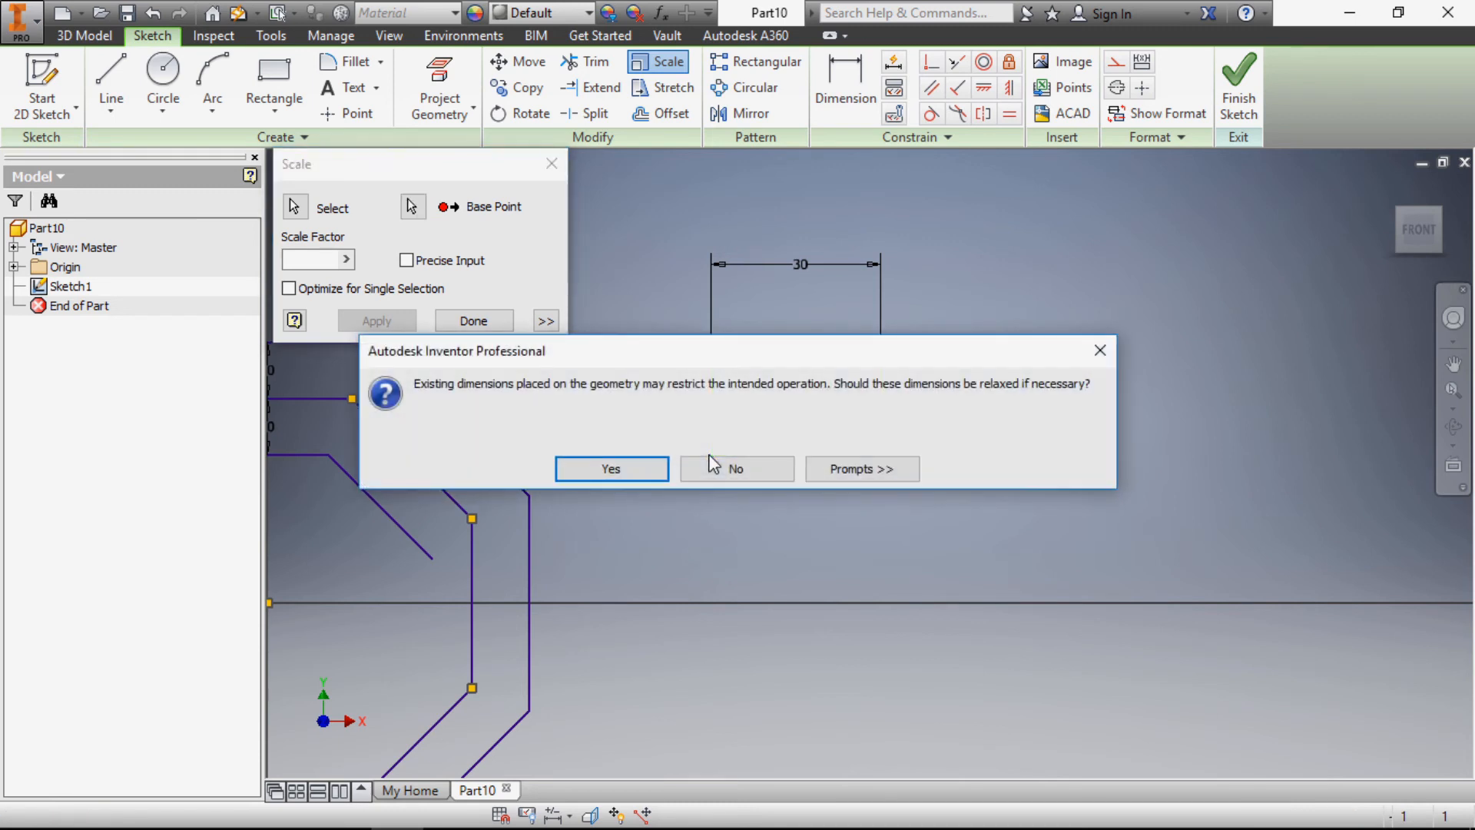
{"action": "left_click", "coordinate": [639, 470]}
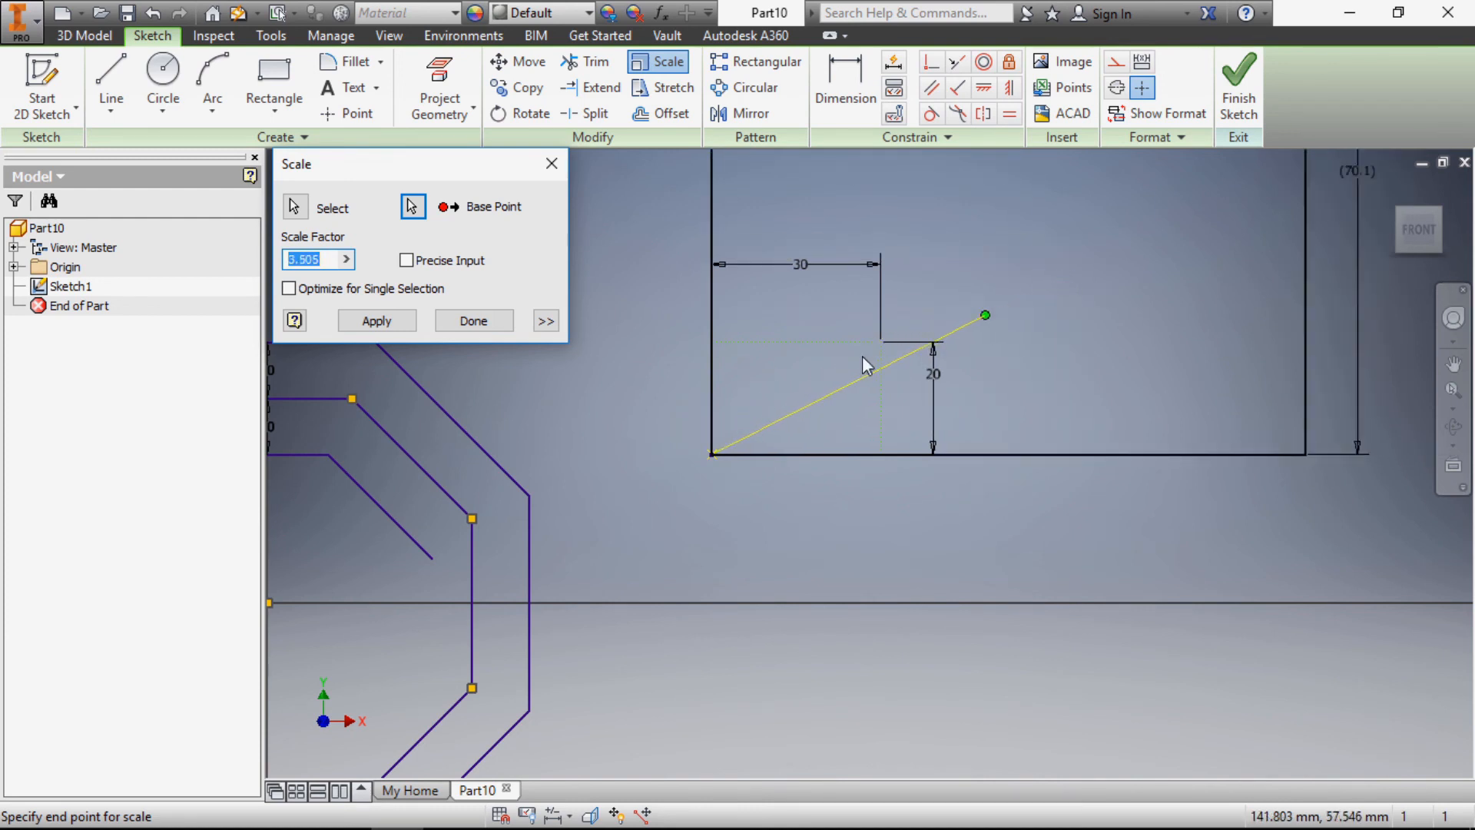
{"action": "scroll", "coordinate": [859, 356], "scroll_direction": "down", "scroll_amount": 5}
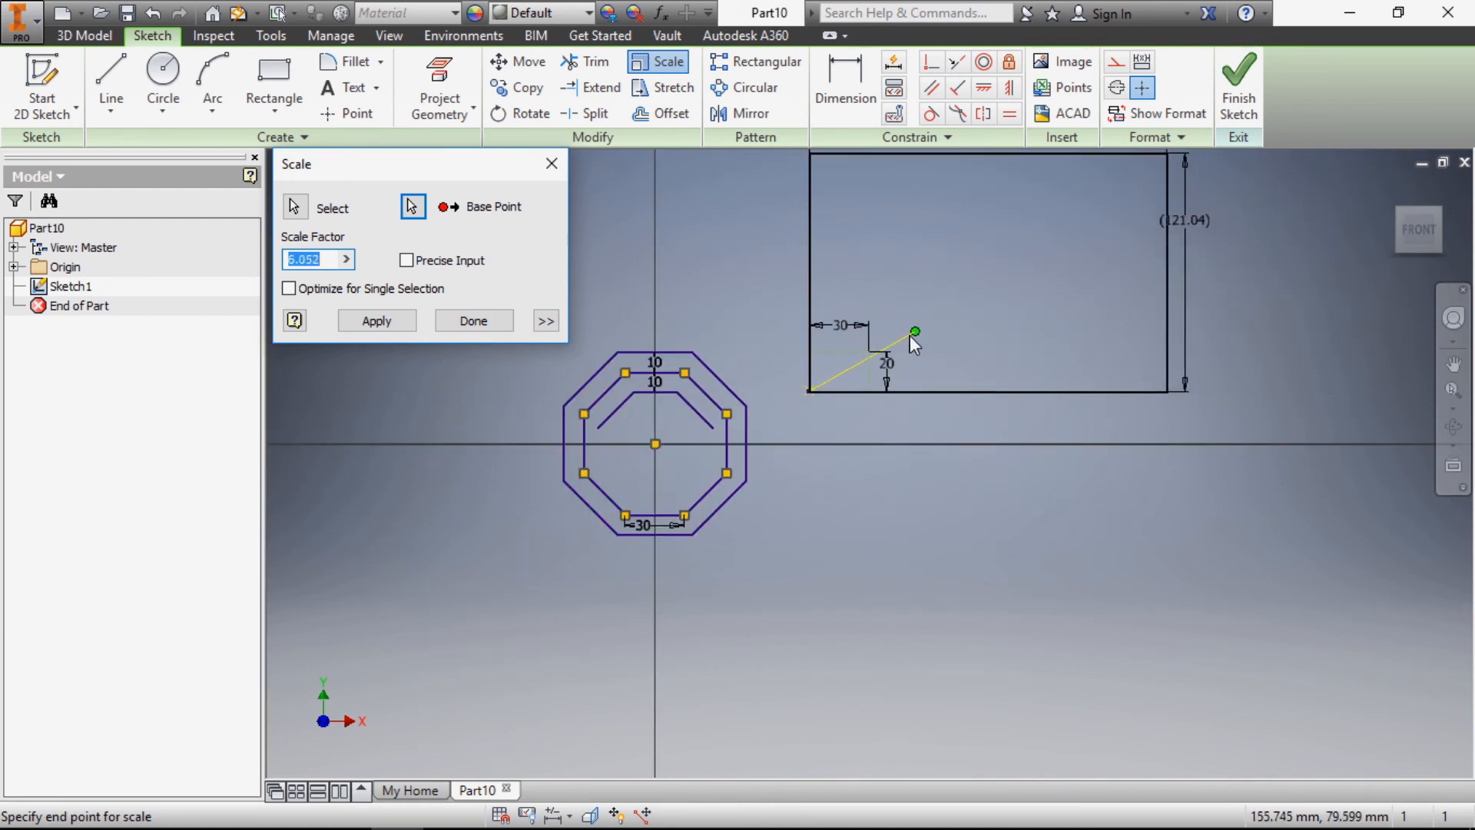
{"action": "scroll", "coordinate": [883, 339], "scroll_direction": "up", "scroll_amount": 3}
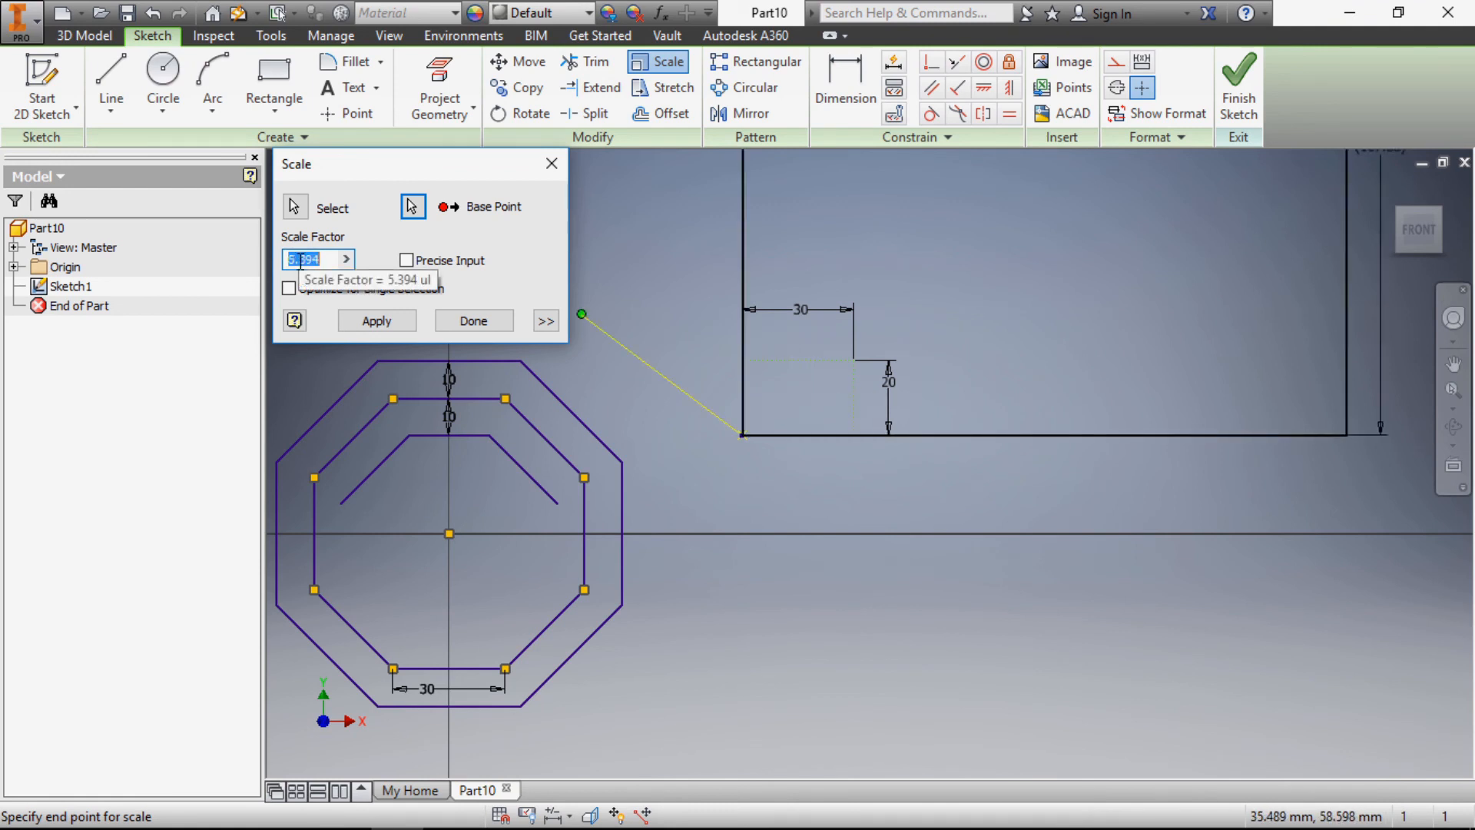
{"action": "type", "text": "2"}
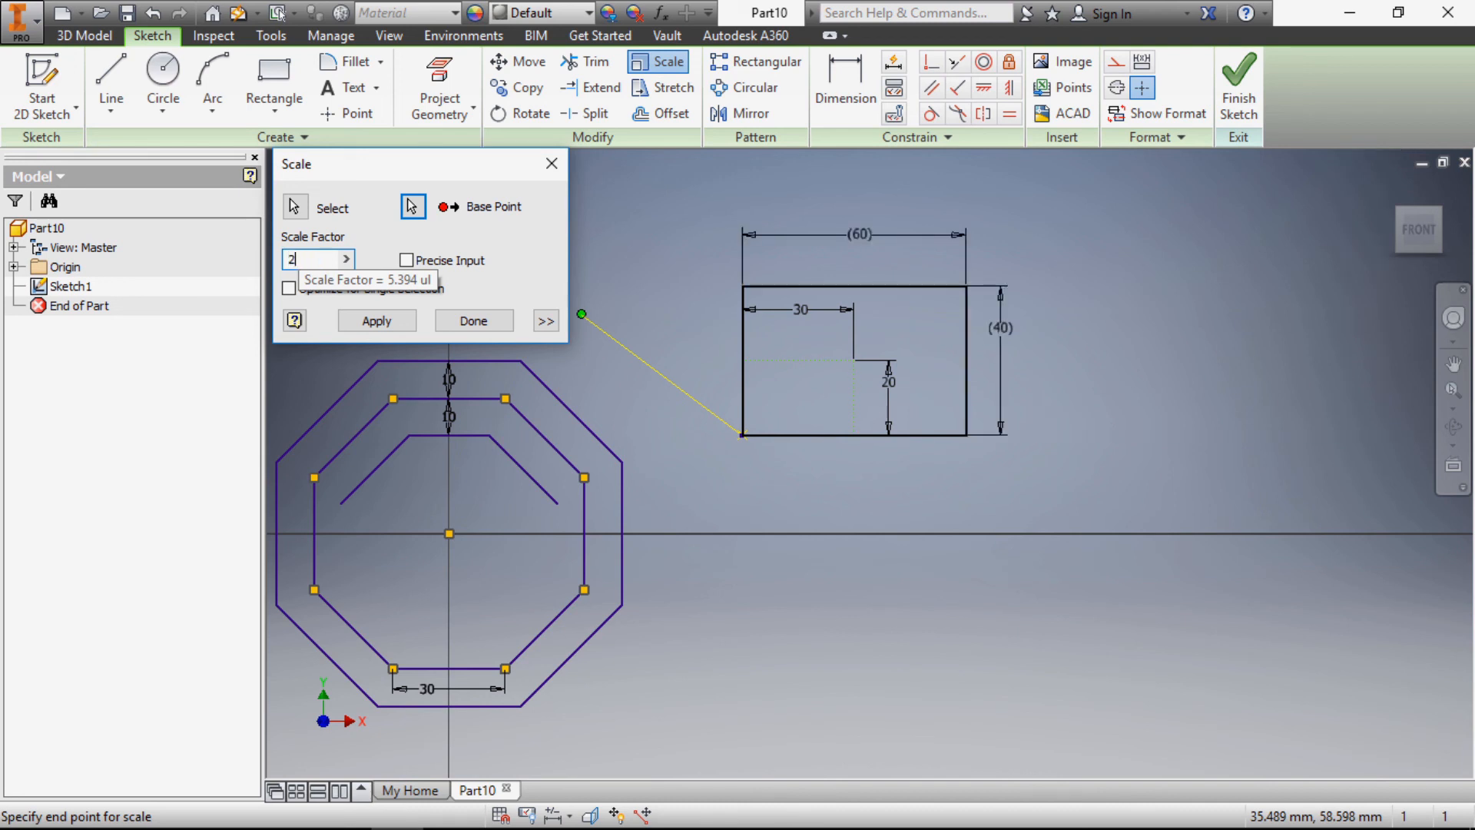
{"action": "left_click", "coordinate": [378, 320]}
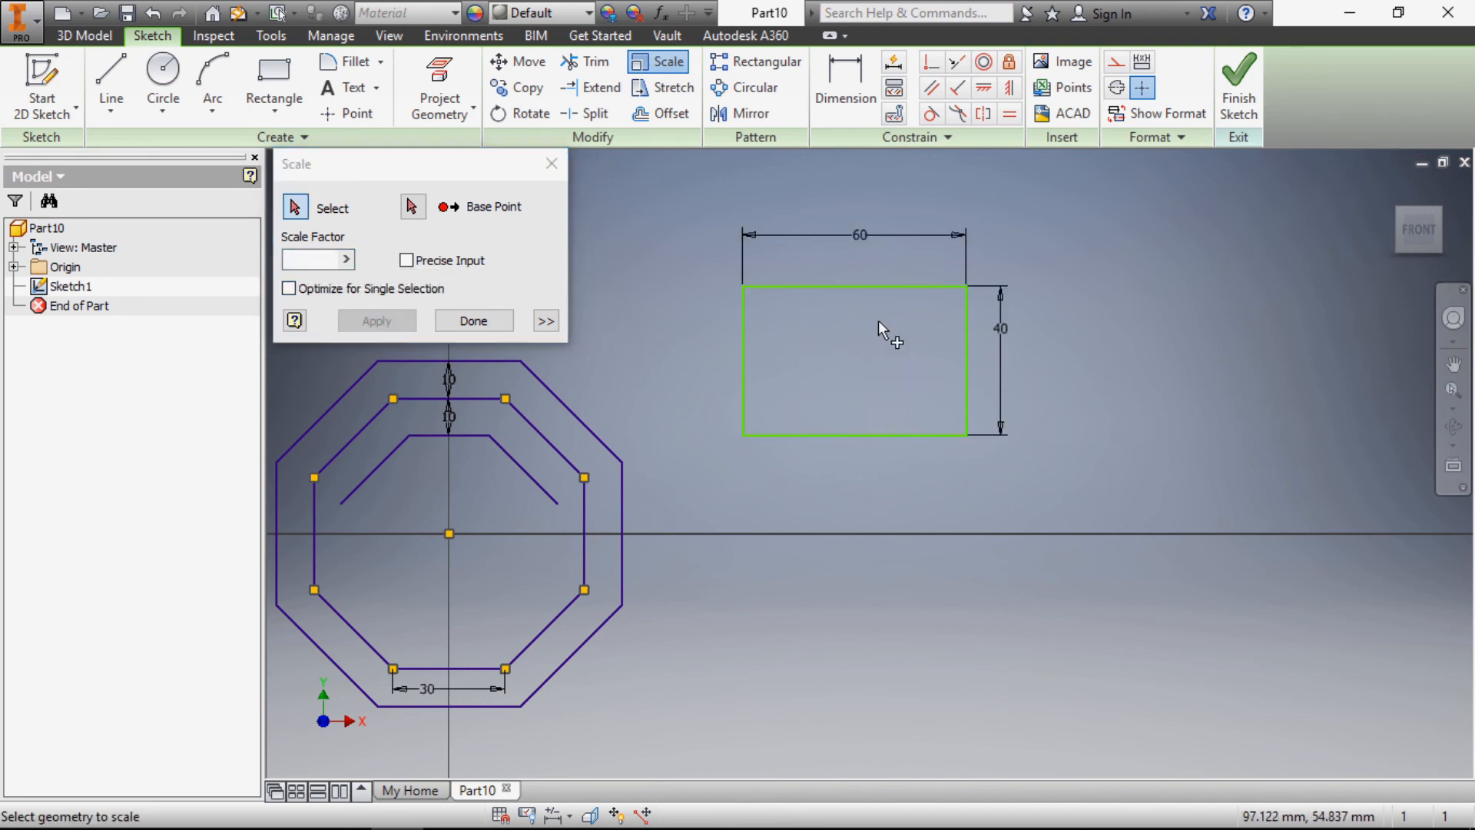
{"action": "left_click", "coordinate": [484, 321]}
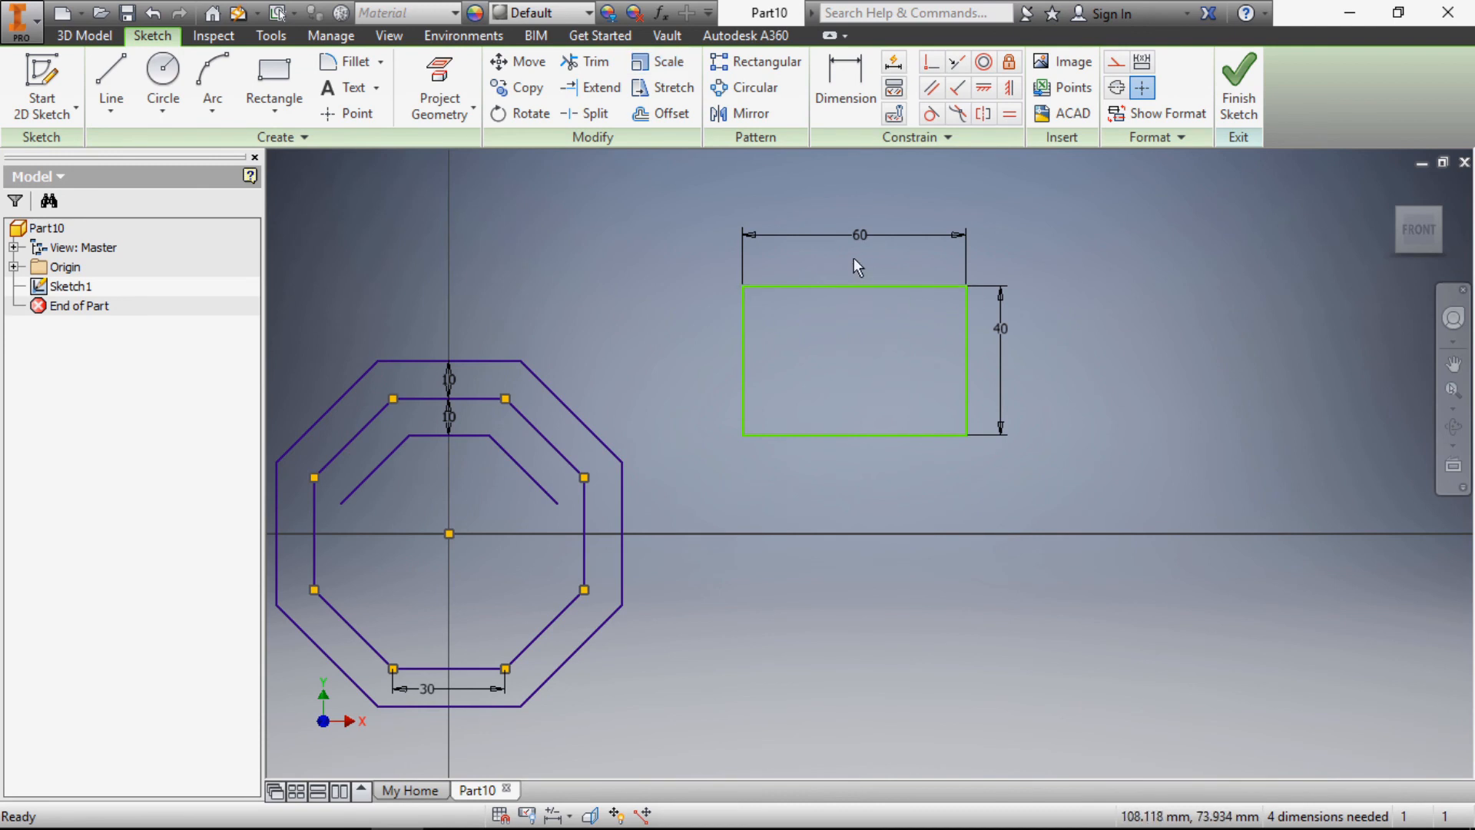
Examine the width and height dimensions of the scaled rectangle beside the octagons
{"action": "scroll", "coordinate": [854, 265], "scroll_direction": "up", "scroll_amount": 3}
{"action": "scroll", "coordinate": [836, 240], "scroll_direction": "down", "scroll_amount": 5}
{"action": "scroll", "coordinate": [830, 246], "scroll_direction": "up", "scroll_amount": 3}
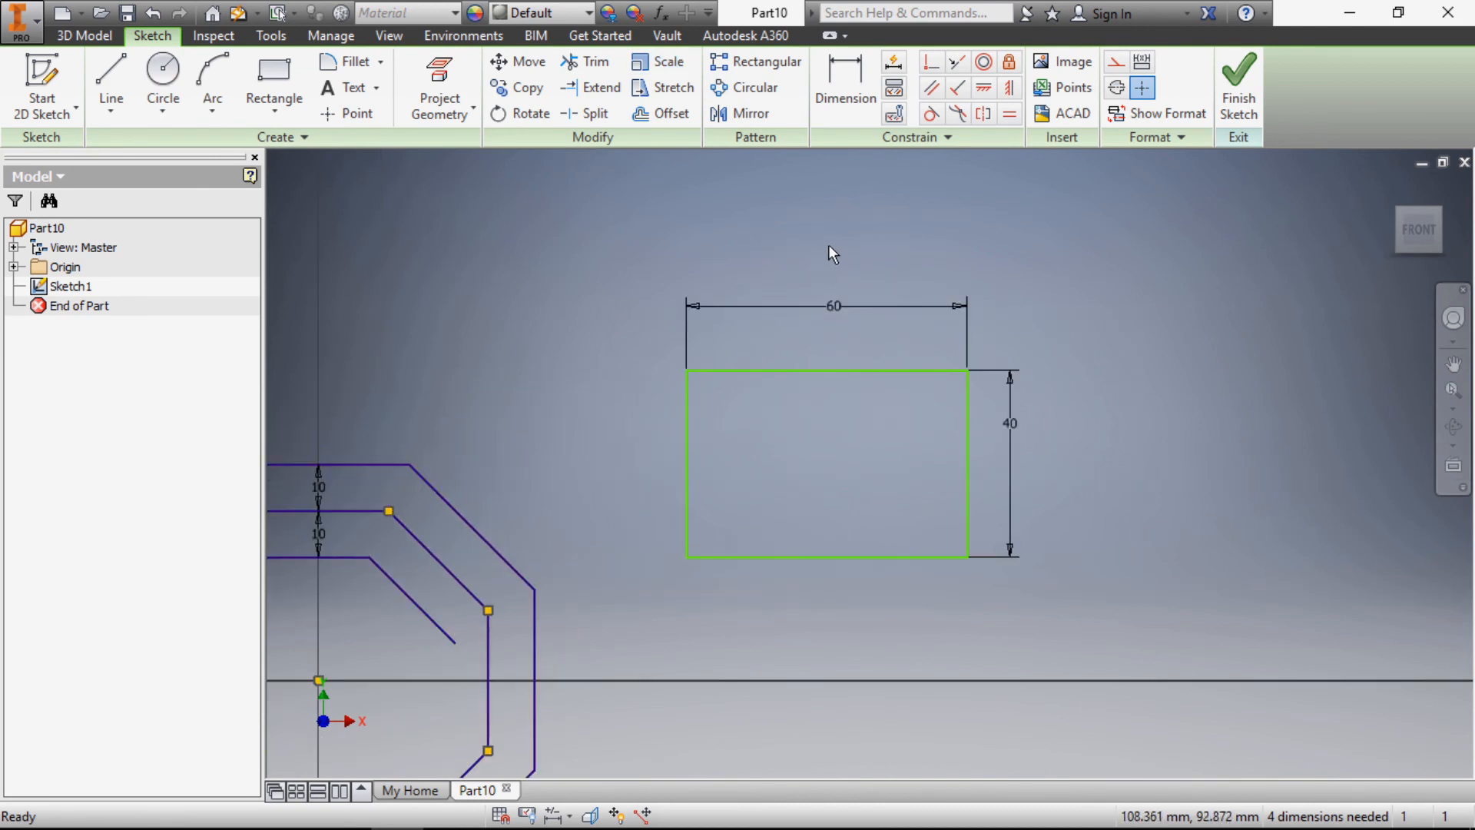
{"action": "left_click", "coordinate": [841, 305]}
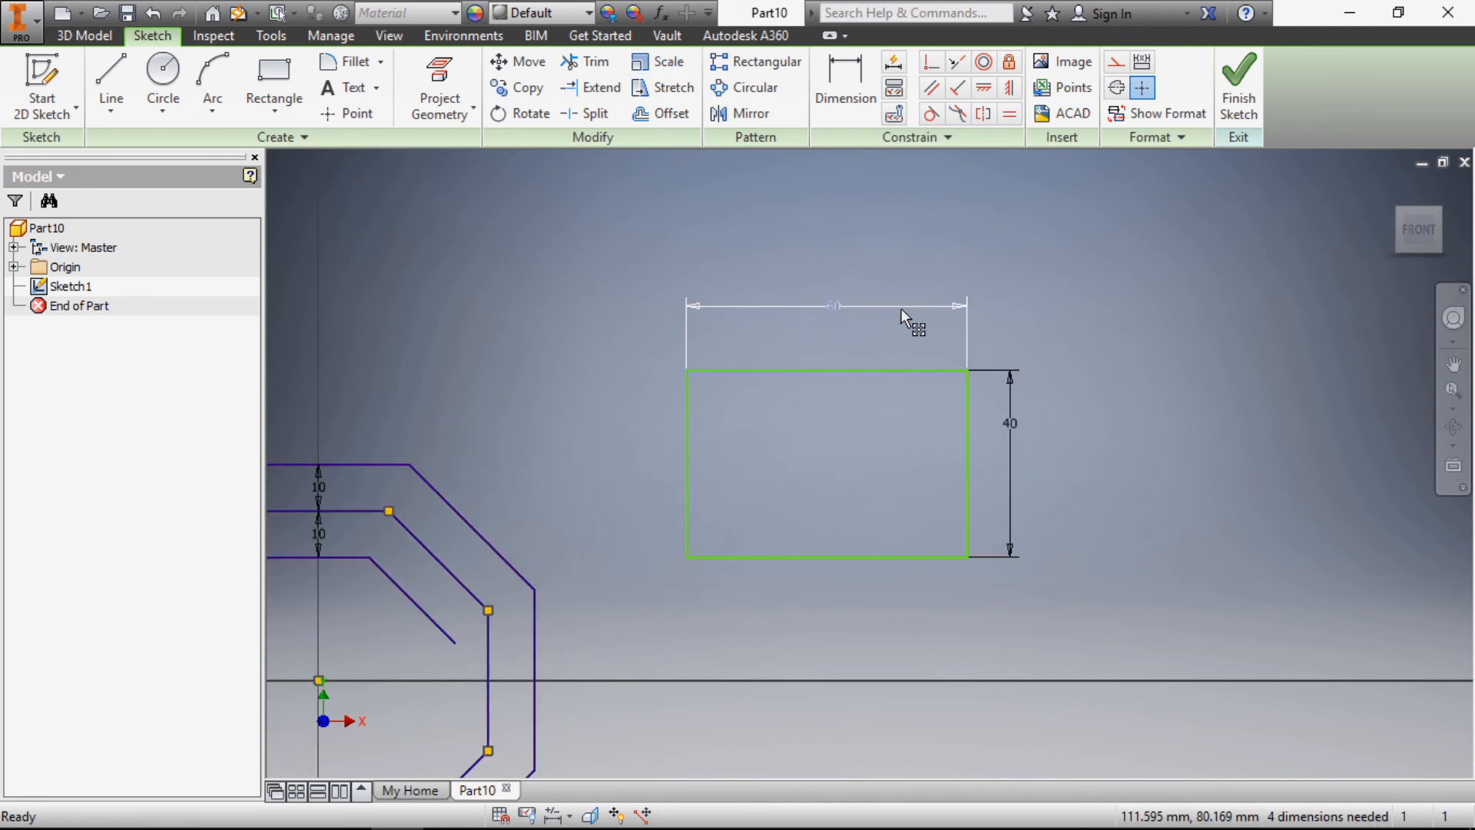
{"action": "left_click", "coordinate": [1011, 419]}
{"action": "left_click", "coordinate": [1039, 288]}
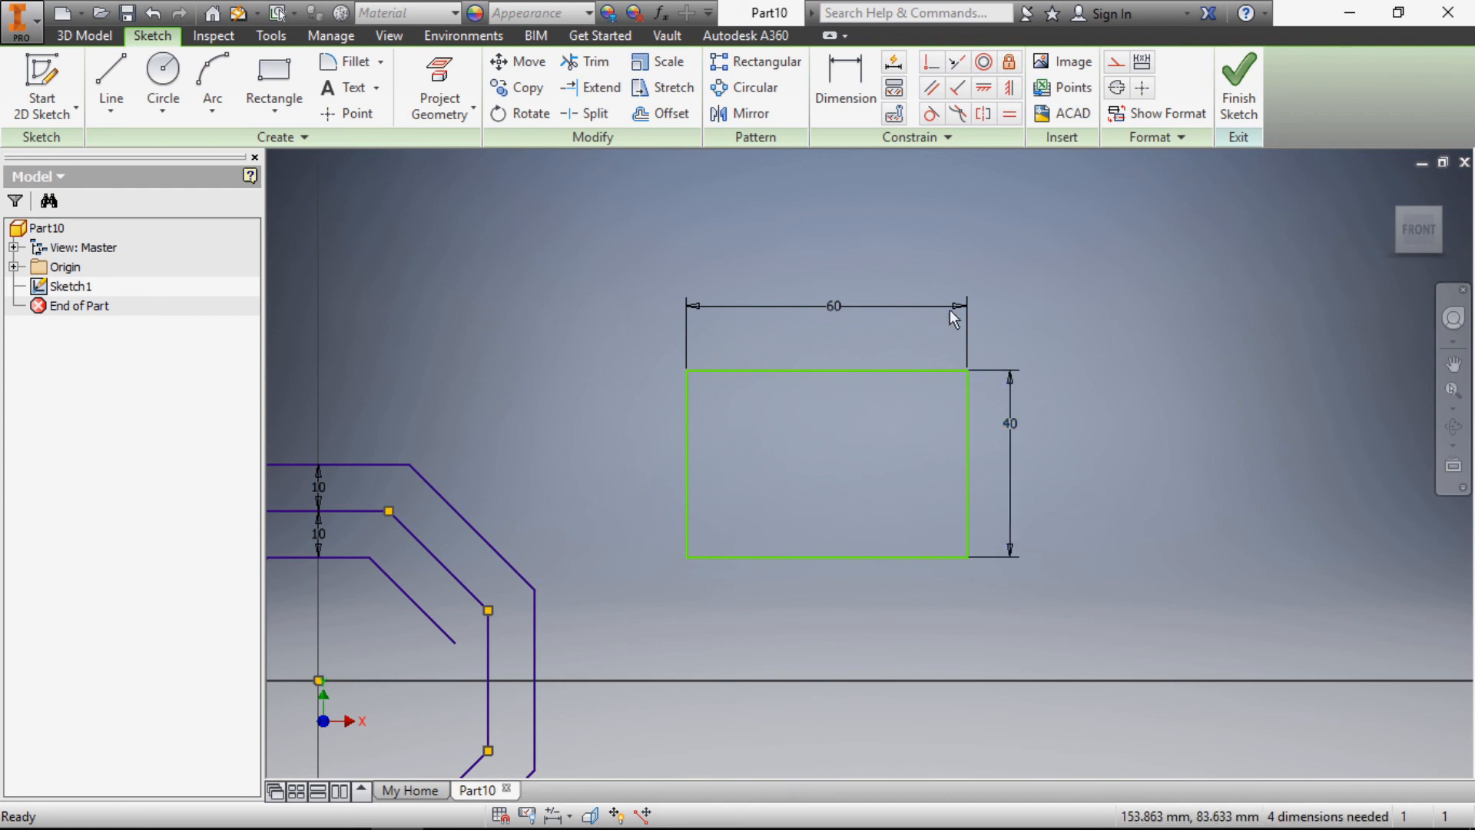
{"action": "left_click_drag", "start_coordinate": [592, 281], "coordinate": [1205, 650]}
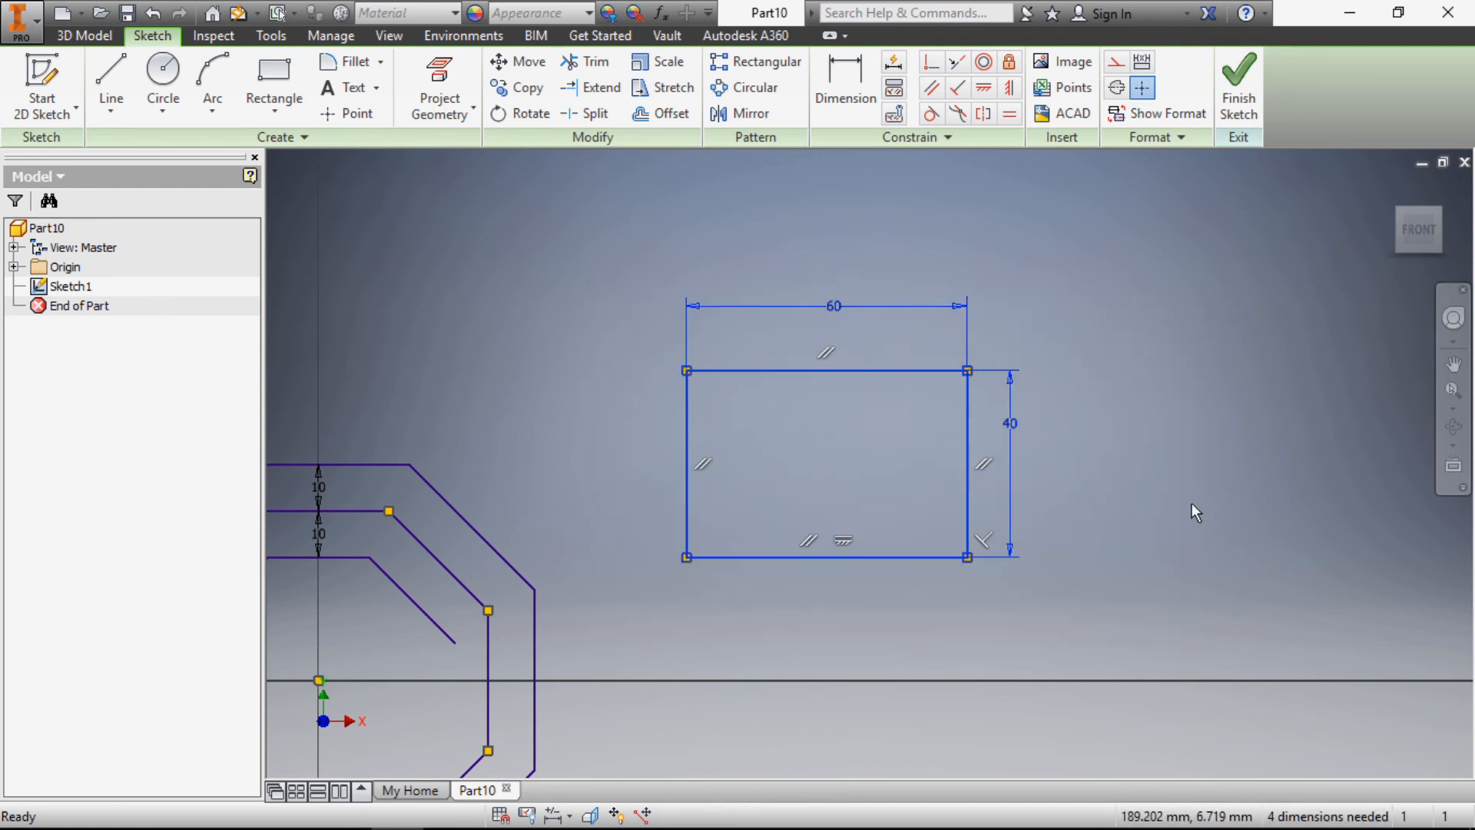
{"action": "left_click", "coordinate": [1192, 500]}
{"action": "left_click", "coordinate": [841, 307]}
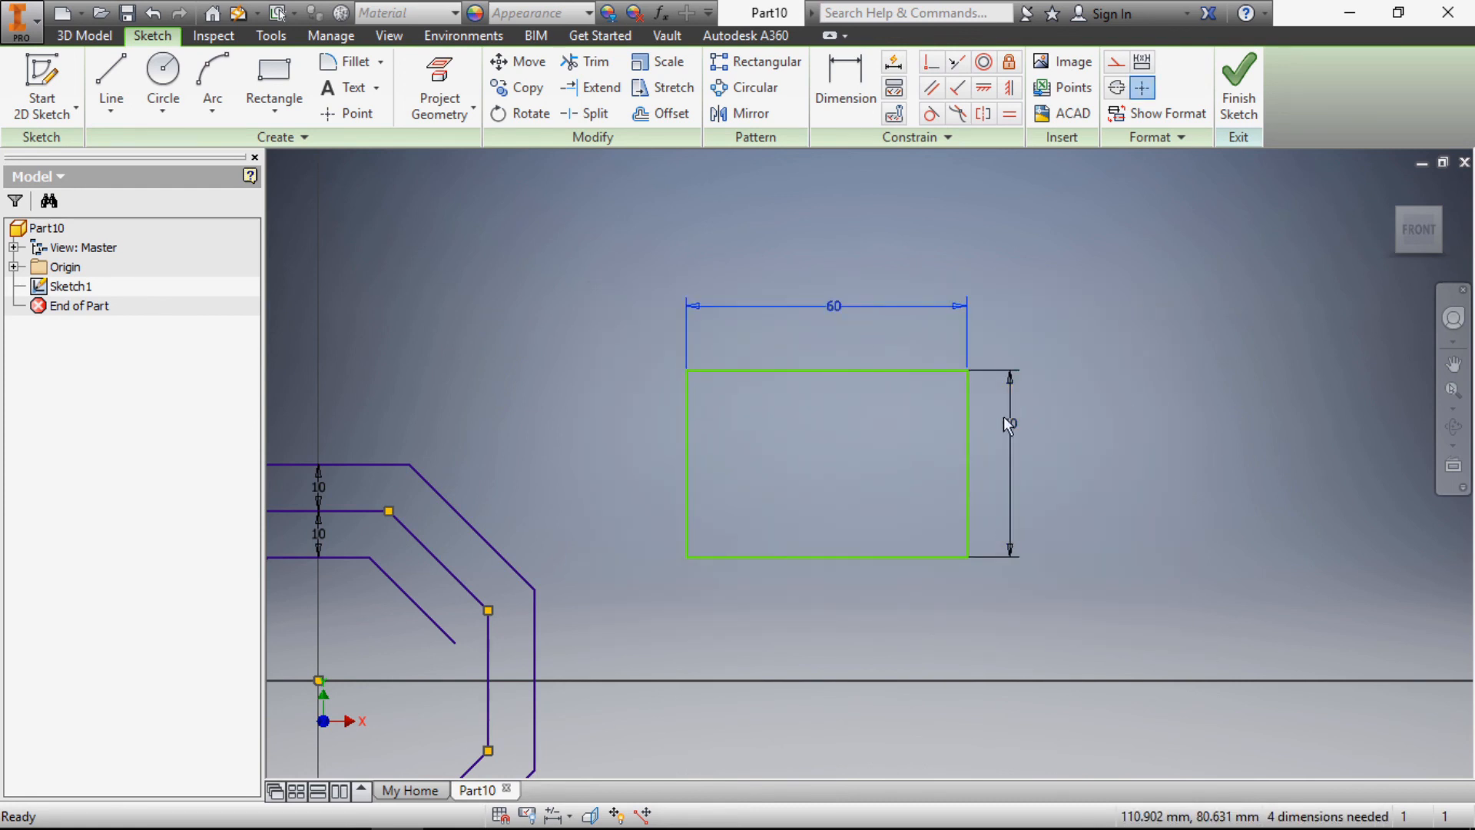
{"action": "left_click", "coordinate": [1011, 419]}
{"action": "left_click", "coordinate": [1149, 422]}
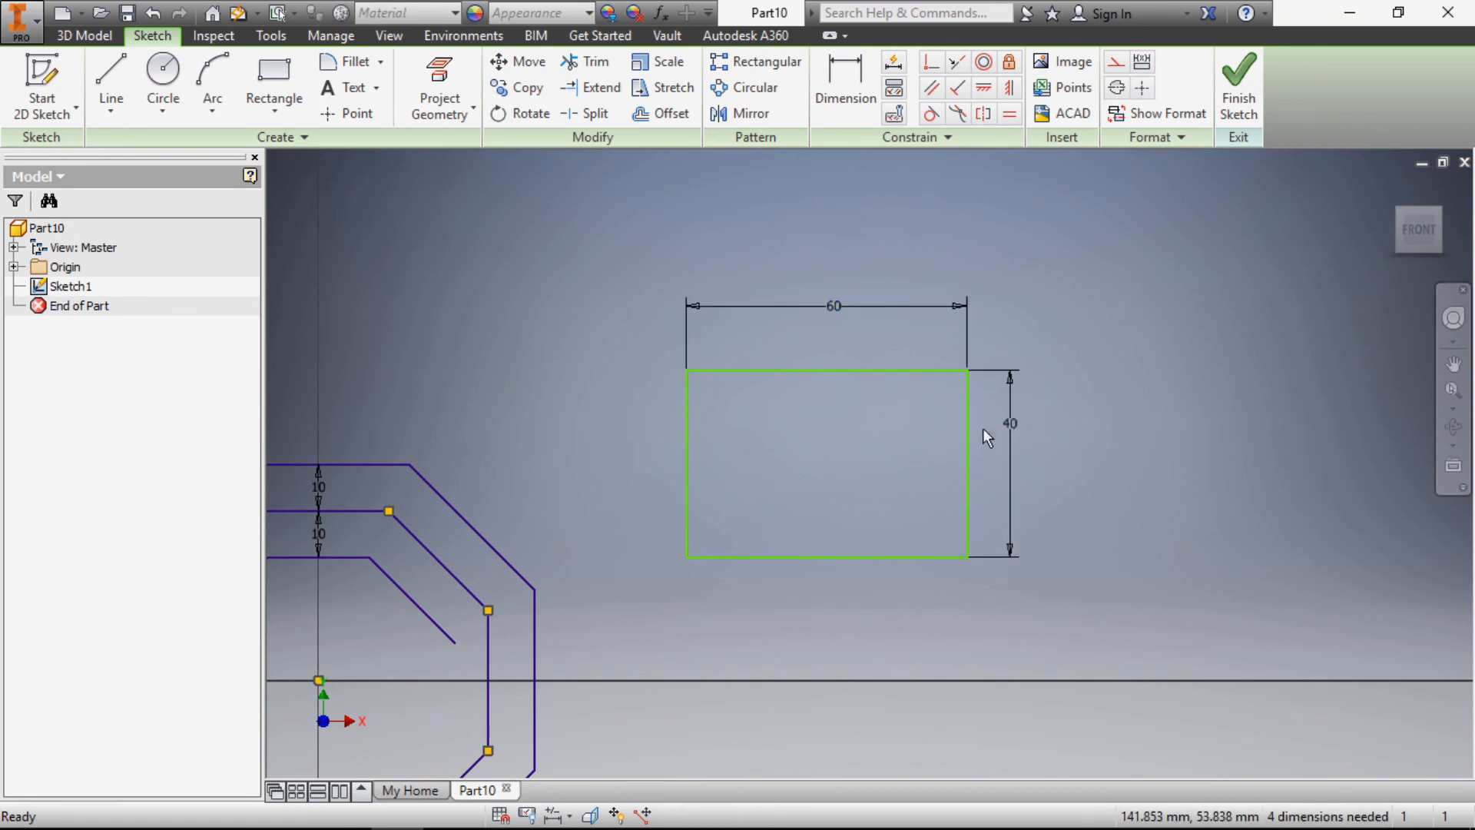
{"action": "scroll", "coordinate": [880, 324], "scroll_direction": "down", "scroll_amount": 3}
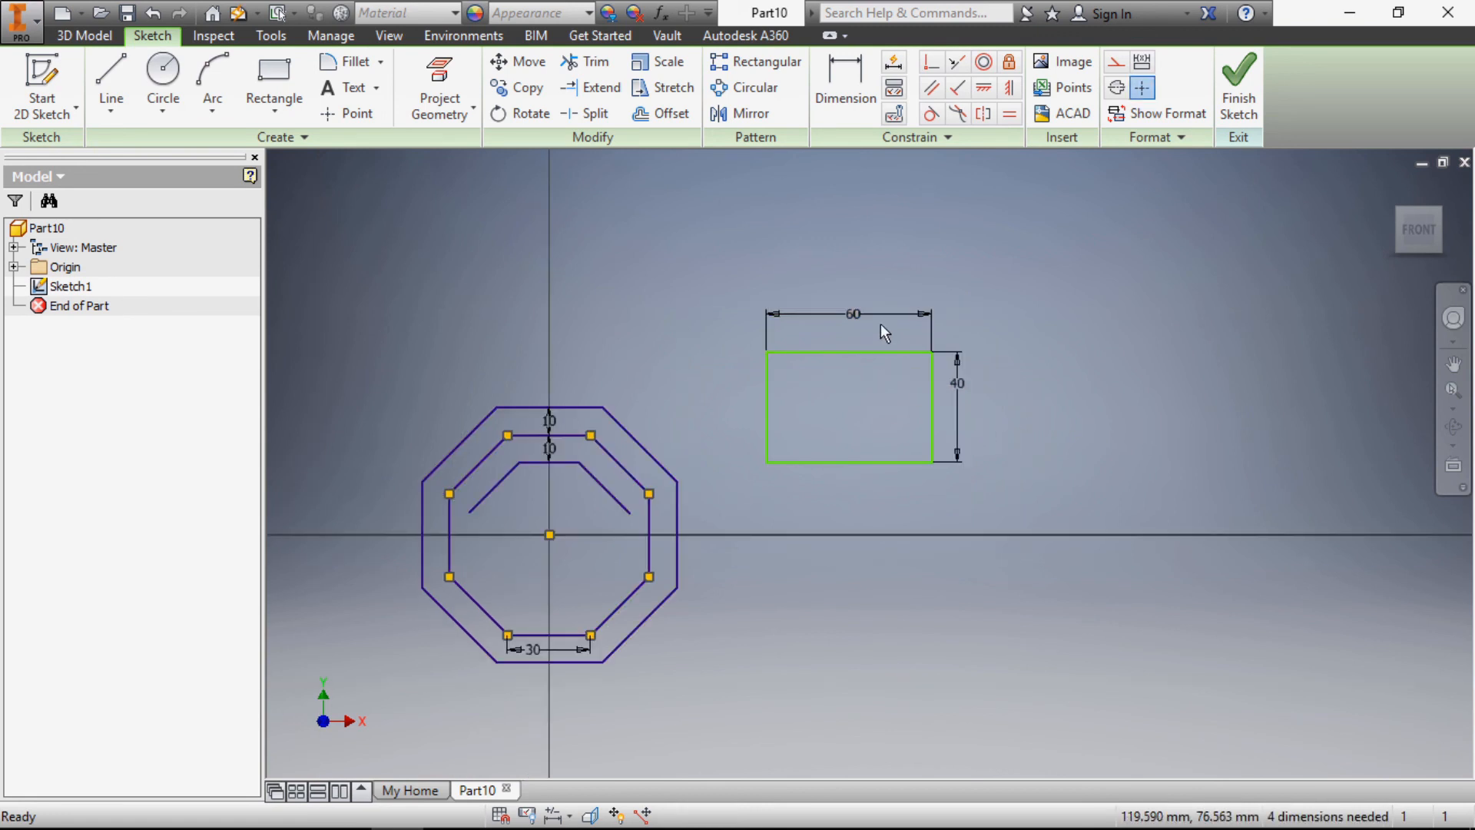